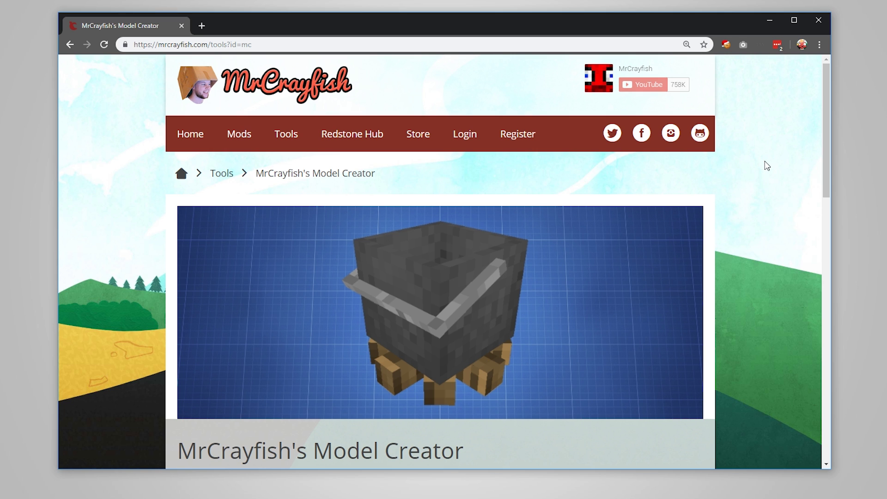
# - Download the universal 0.5.0 release of MrCrayfish's Model Creator from its web page
pyautogui.scroll(-15, 767, 166)
pyautogui.scroll(15, 766, 276)
pyautogui.moveTo(252, 45); pyautogui.dragTo(133, 44)
pyautogui.click(157, 166)
pyautogui.scroll(-15, 157, 187)
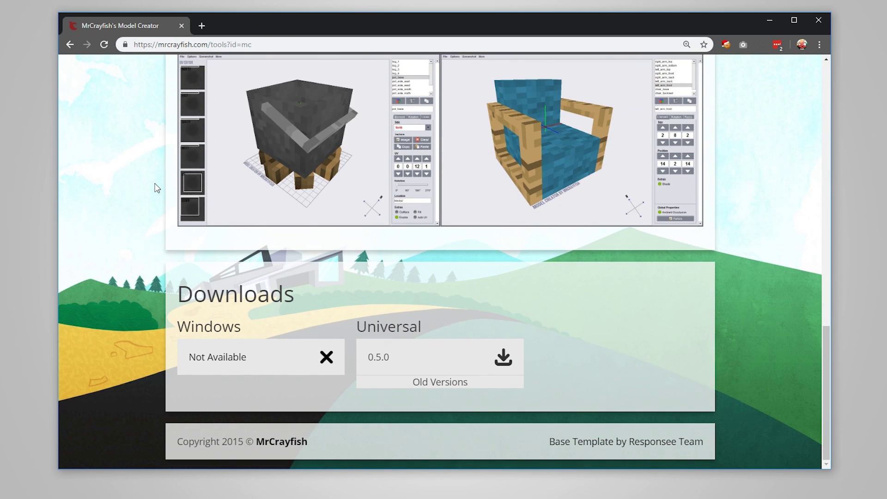
pyautogui.click(382, 355)
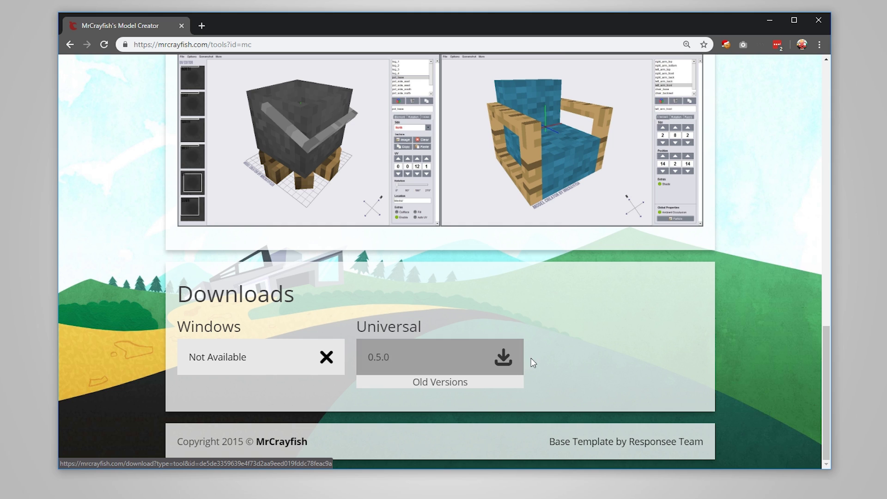
pyautogui.click(465, 357)
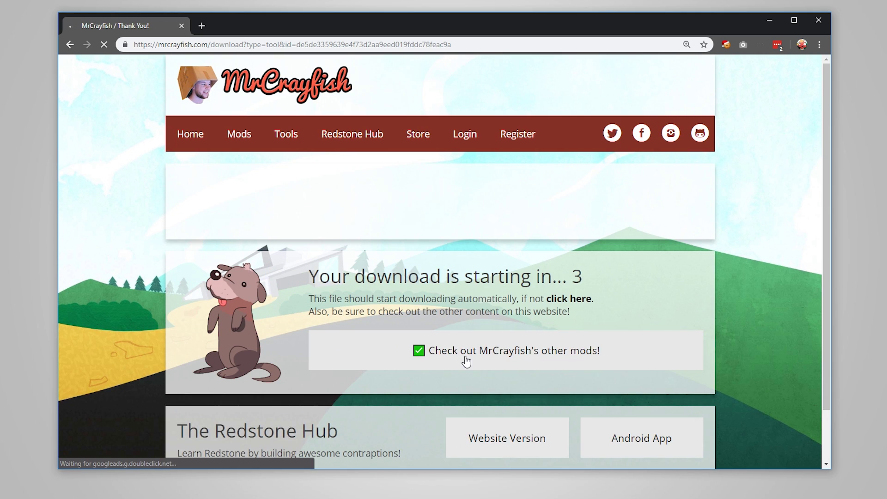
pyautogui.scroll(-1, 416, 265)
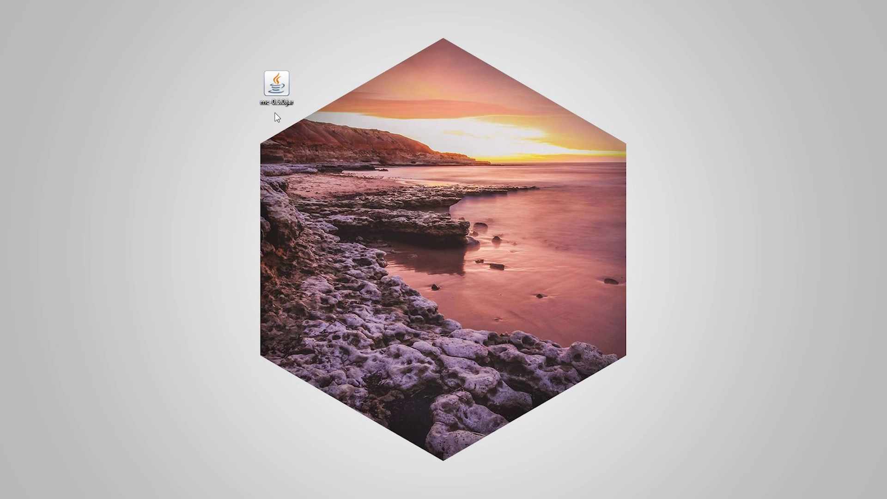
# - Launch the downloaded Model Creator jar file and dismiss the welcome message
pyautogui.doubleClick(277, 85)
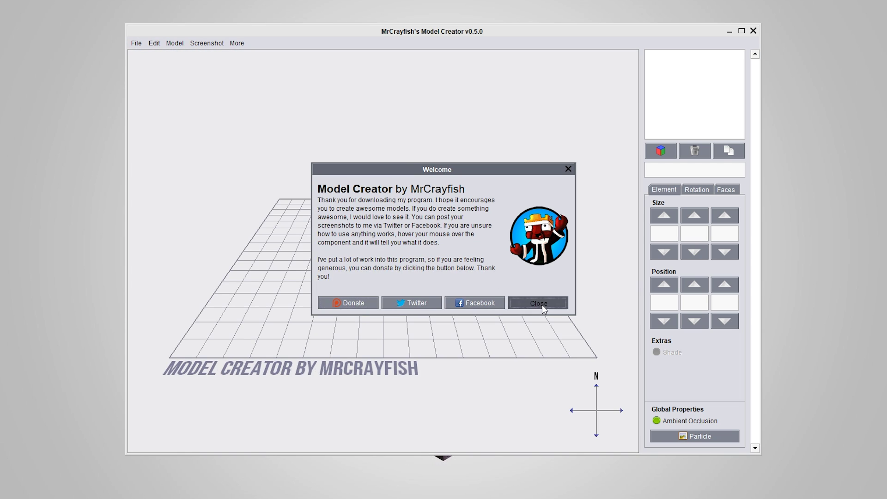
pyautogui.click(542, 304)
pyautogui.moveTo(386, 311); pyautogui.dragTo(428, 304)
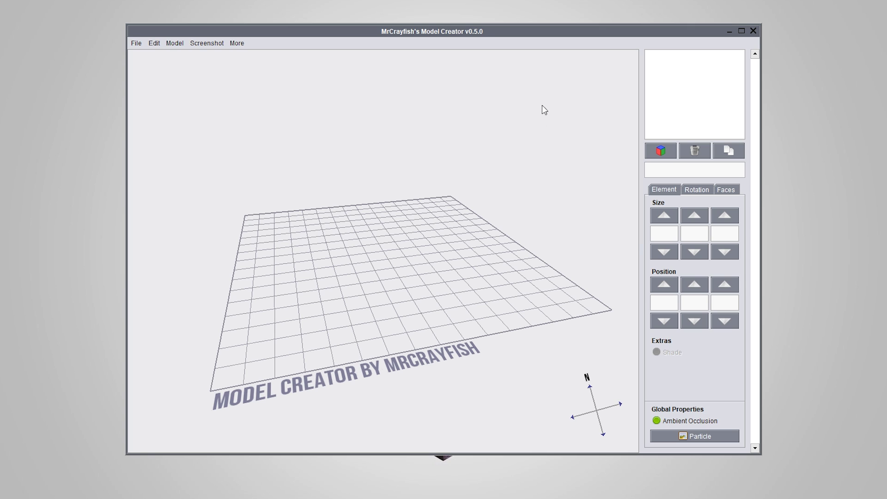
# - Load the project sword_template.model from the Documents folder and bring the whole sword into view
pyautogui.click(141, 48)
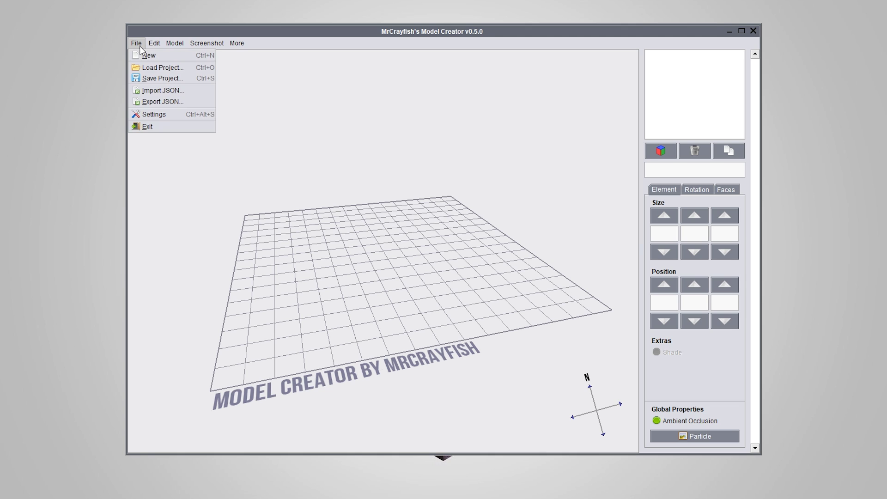
pyautogui.click(162, 68)
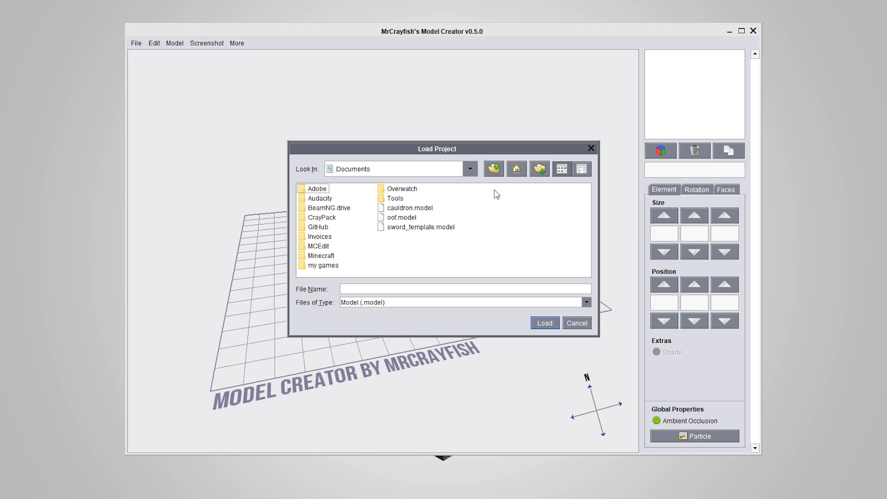
pyautogui.click(402, 227)
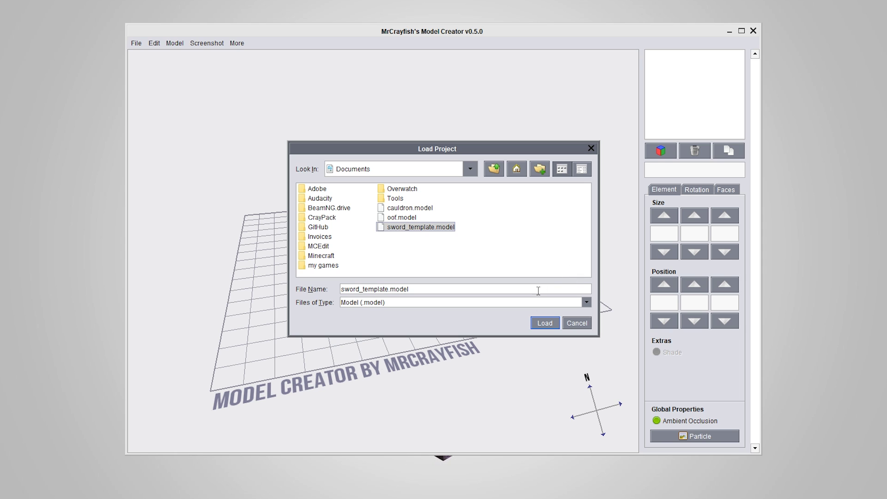
pyautogui.click(546, 324)
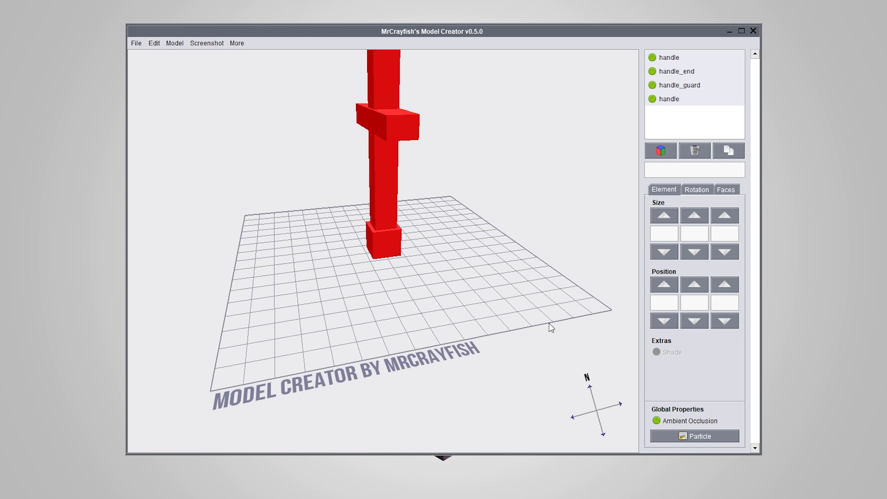
pyautogui.scroll(-6, 398, 300)
pyautogui.moveTo(389, 293); pyautogui.dragTo(395, 260)
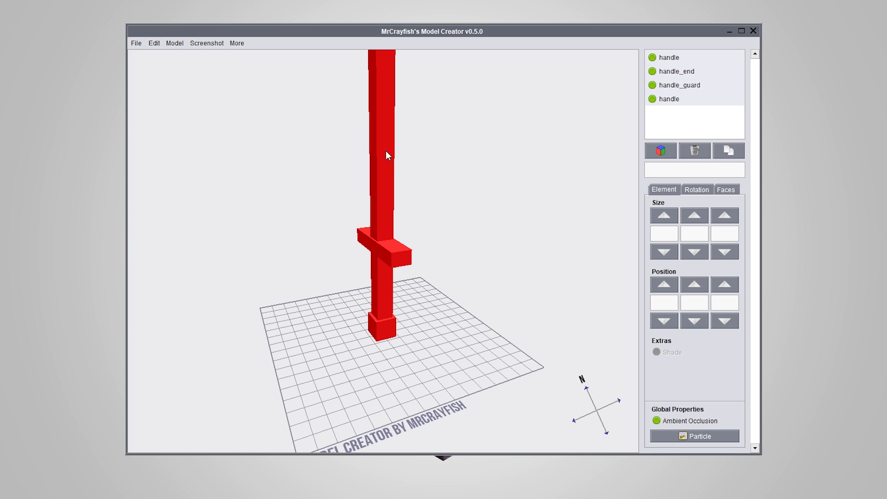
pyautogui.scroll(-5, 388, 238)
pyautogui.moveTo(399, 259)
pyautogui.mouseDown(button='right')
pyautogui.moveTo(417, 288)
pyautogui.moveTo(407, 248)
pyautogui.mouseUp(button='right')
pyautogui.moveTo(407, 249); pyautogui.dragTo(431, 303)
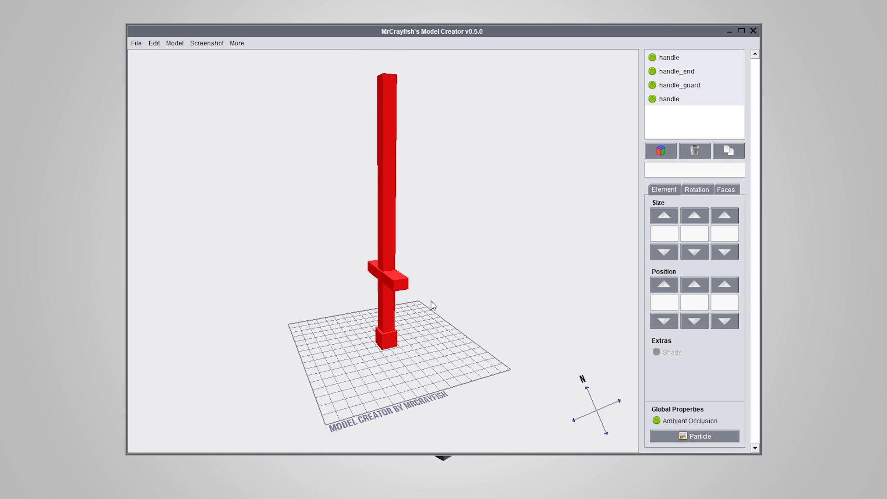
# - Examine the general and appearance settings, including the undo limit, assets path and face colors
pyautogui.click(136, 44)
pyautogui.click(159, 115)
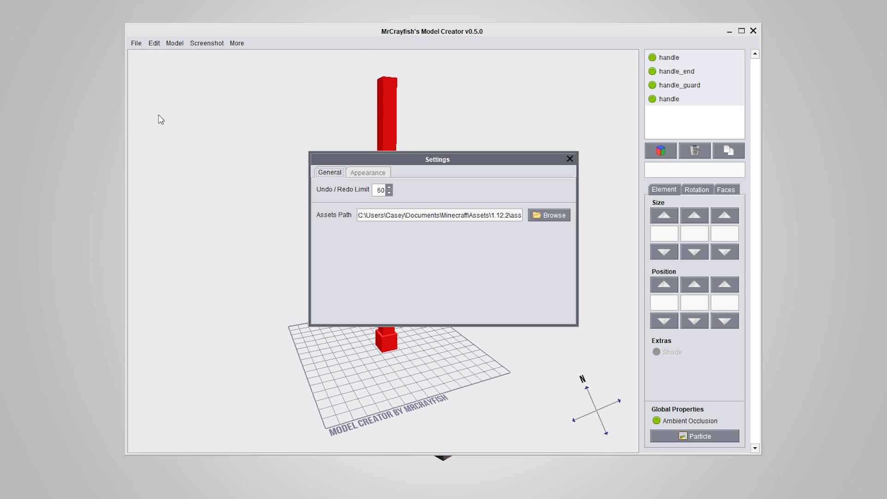
pyautogui.click(363, 174)
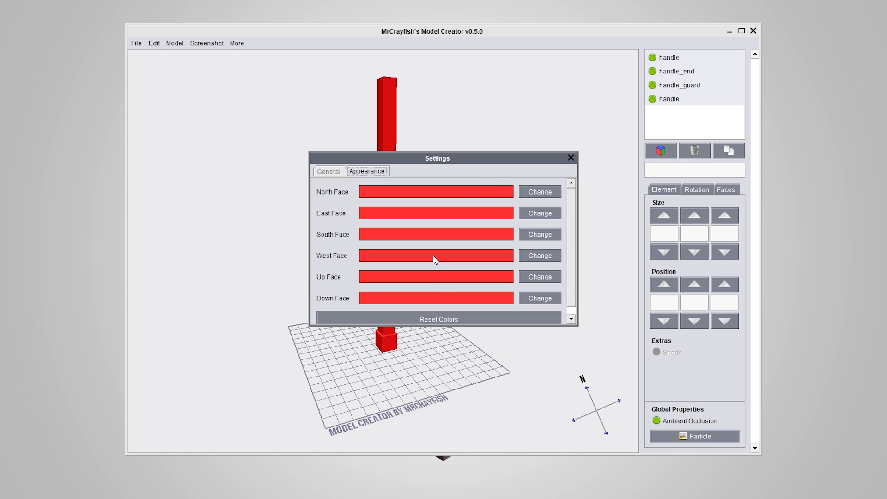
pyautogui.click(571, 158)
# - Examine the sword from several angles and select its blade, guard, handle and handle end to inspect each element's size and position
pyautogui.moveTo(370, 366); pyautogui.dragTo(447, 239)
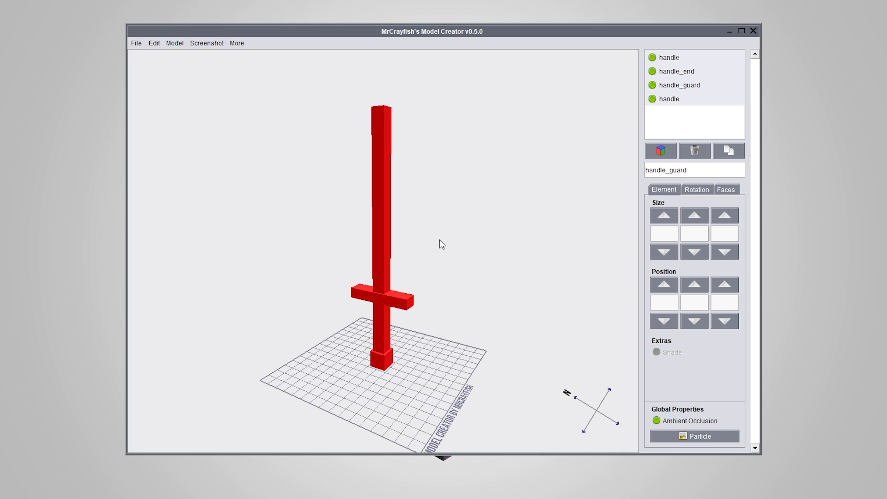
pyautogui.moveTo(431, 214); pyautogui.dragTo(506, 277)
pyautogui.scroll(6, 461, 250)
pyautogui.moveTo(500, 281); pyautogui.dragTo(473, 234)
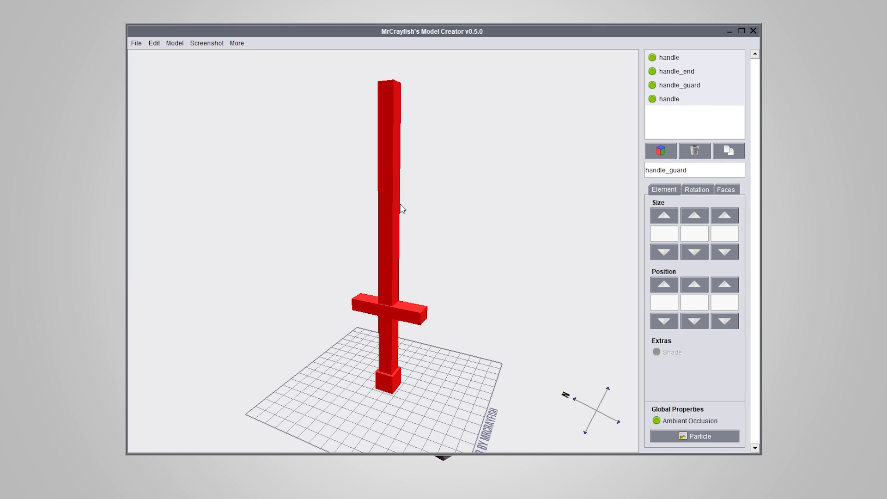
pyautogui.click(385, 185)
pyautogui.moveTo(479, 274); pyautogui.dragTo(473, 293)
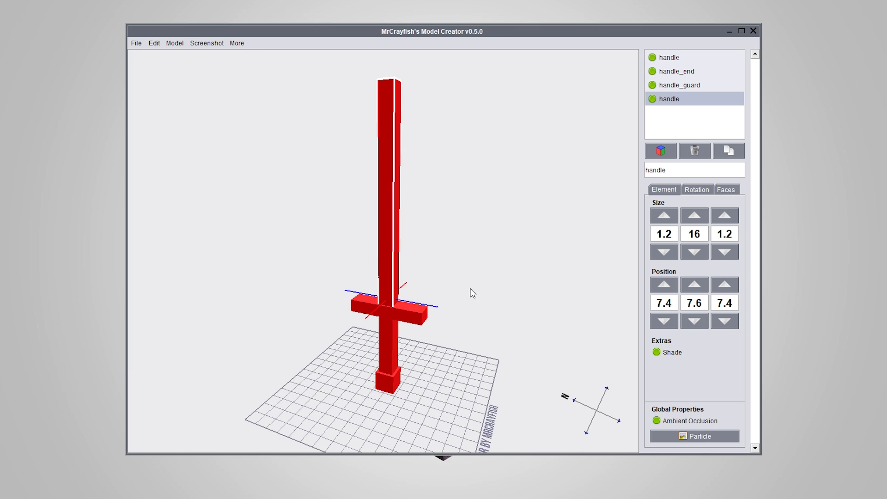
pyautogui.click(409, 318)
pyautogui.click(396, 355)
pyautogui.click(390, 388)
pyautogui.click(392, 351)
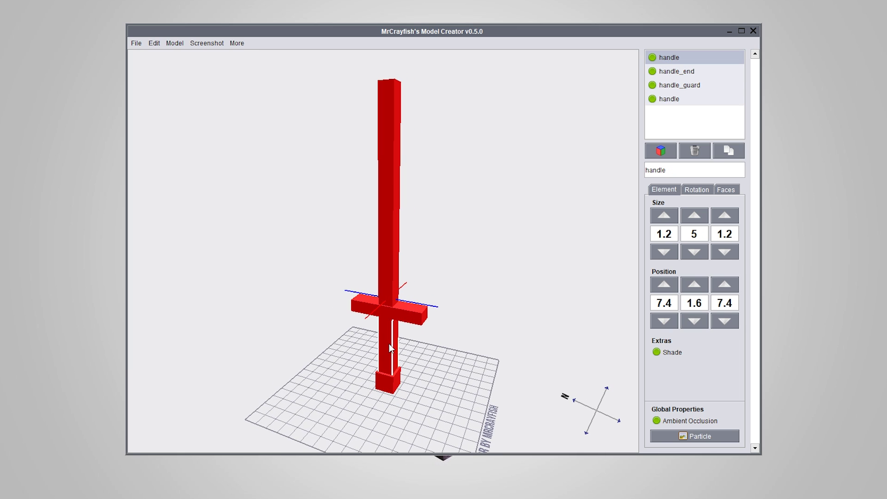
pyautogui.click(412, 311)
pyautogui.click(384, 229)
pyautogui.moveTo(519, 245); pyautogui.dragTo(554, 222)
pyautogui.moveTo(423, 355); pyautogui.dragTo(451, 402)
pyautogui.scroll(2, 451, 402)
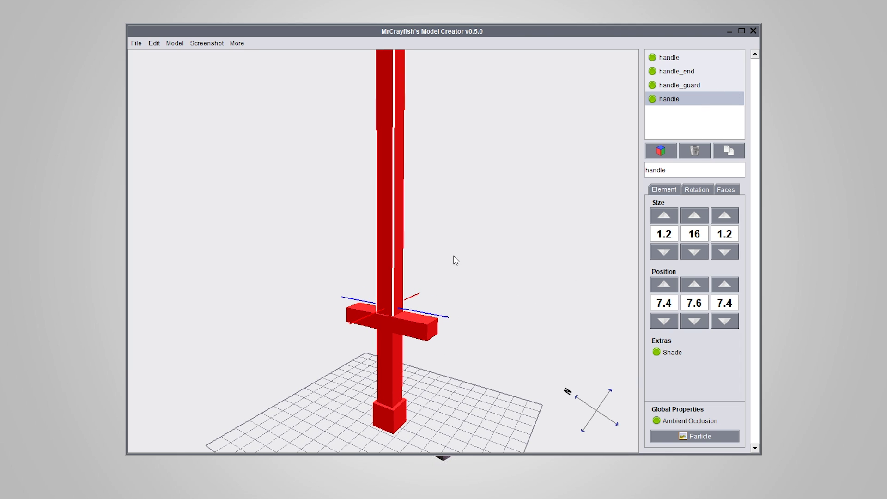
pyautogui.click(400, 327)
pyautogui.click(390, 359)
pyautogui.click(391, 428)
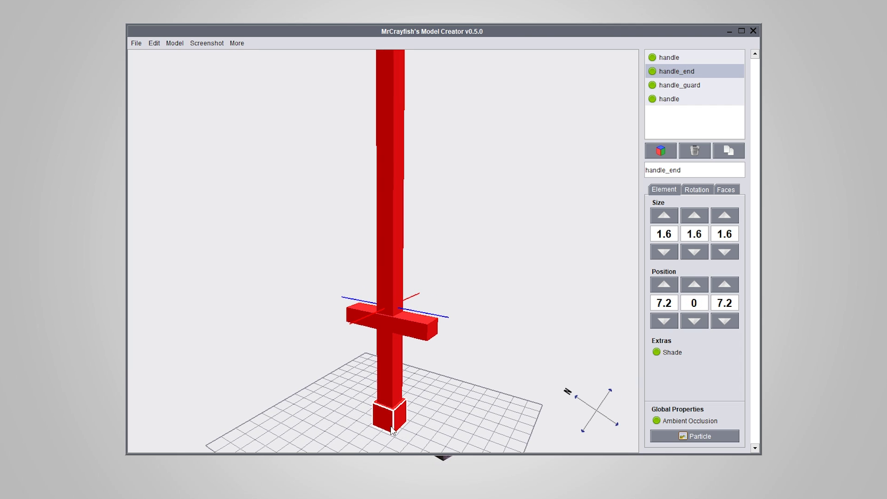
pyautogui.click(396, 352)
pyautogui.click(418, 329)
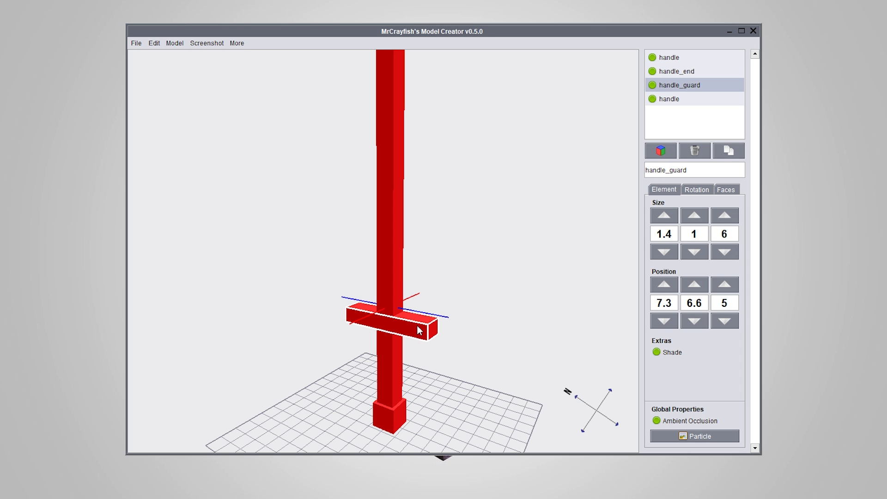
# - Delete the long blade element above the guard
pyautogui.click(396, 213)
pyautogui.scroll(-5, 417, 167)
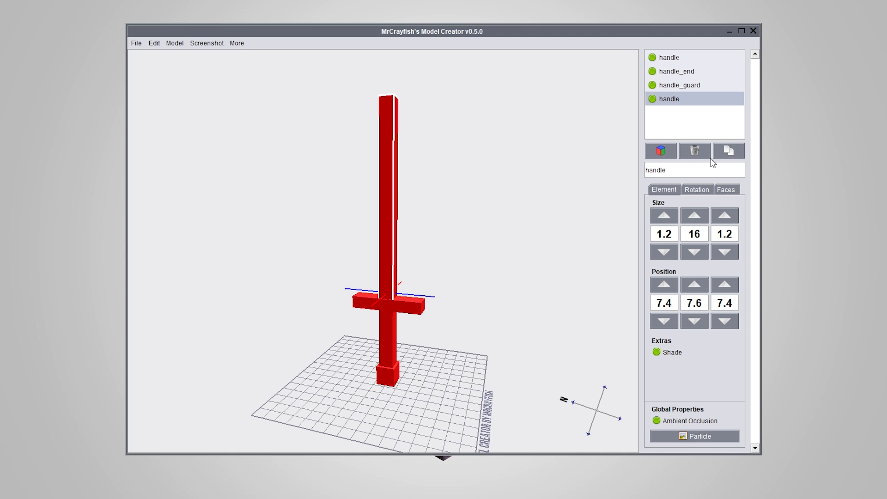
pyautogui.click(696, 151)
pyautogui.moveTo(480, 293); pyautogui.dragTo(444, 322)
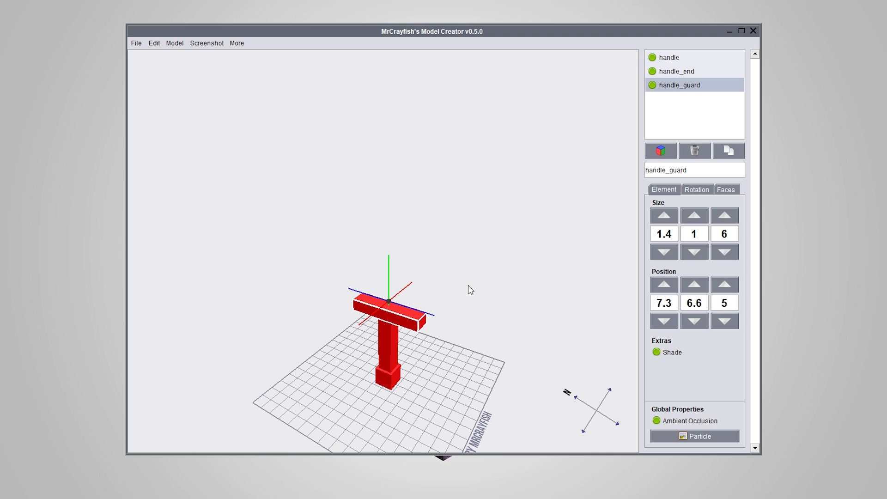
# - Undo the blade's deletion, redo it and undo it once more
pyautogui.hotkey('ctrl', 'z')
pyautogui.moveTo(467, 287); pyautogui.dragTo(497, 289)
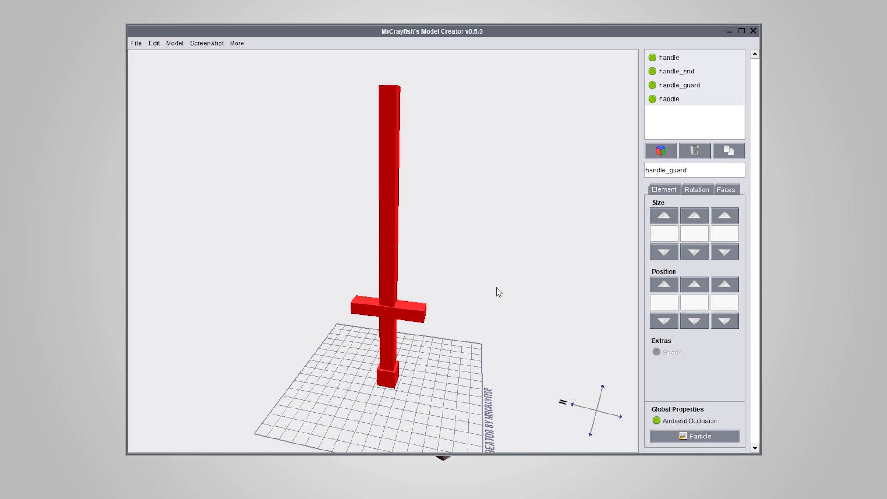
pyautogui.hotkey('ctrl', 'y')
pyautogui.hotkey('ctrl', 'z')
pyautogui.moveTo(466, 295); pyautogui.dragTo(416, 259)
# - Reapply the undone blade deletion and revert it so the blade is back in the sword
pyautogui.click(155, 43)
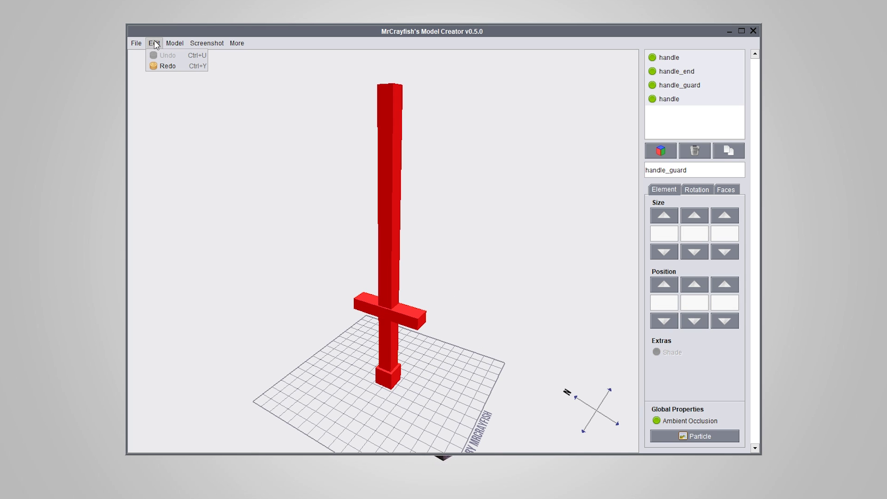
pyautogui.click(165, 66)
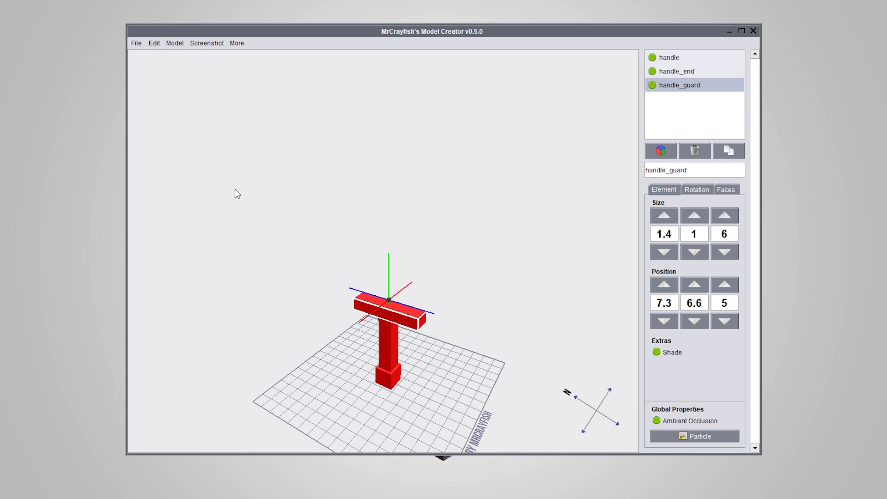
pyautogui.click(153, 44)
pyautogui.click(161, 55)
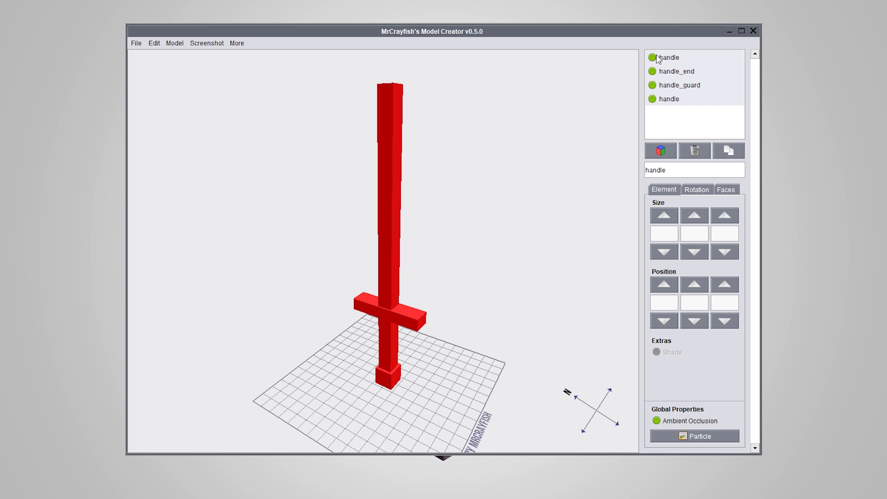
# - Hide all four sword elements: the blade, handle_guard, handle_end and the lower handle
pyautogui.click(652, 98)
pyautogui.click(653, 85)
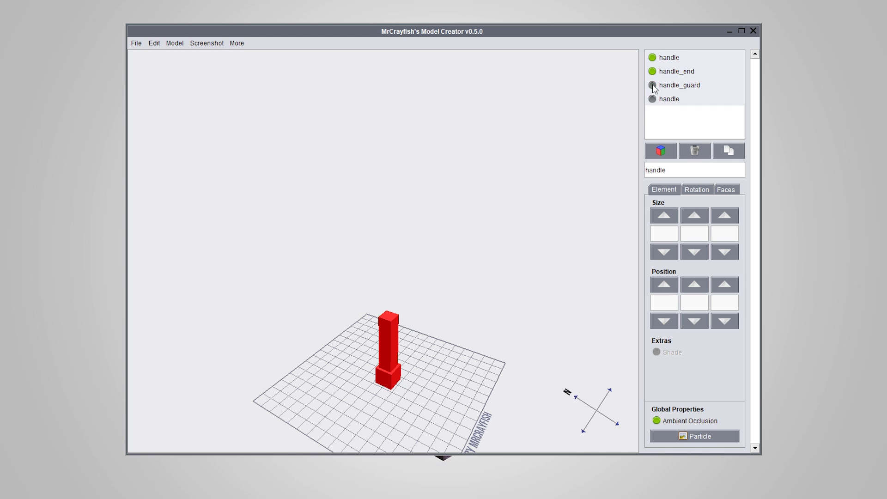
pyautogui.click(652, 72)
pyautogui.click(652, 57)
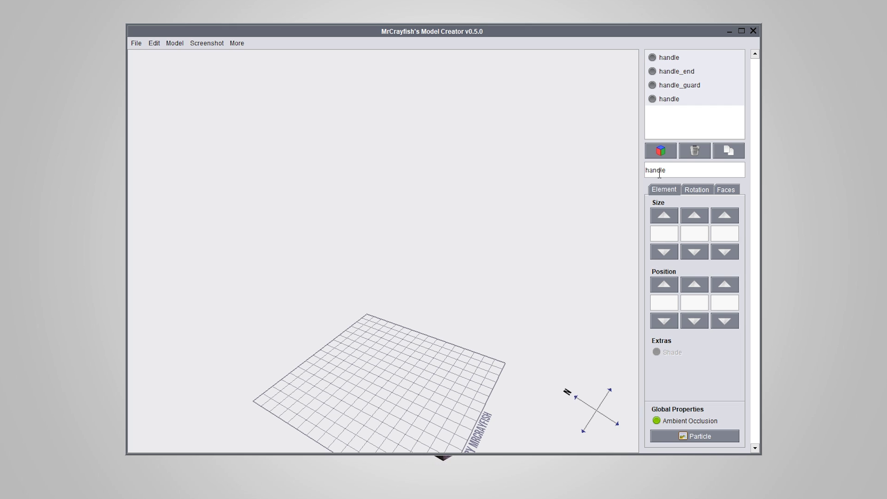
# - Turn the visibility of all four sword elements back on
pyautogui.click(652, 99)
pyautogui.click(653, 85)
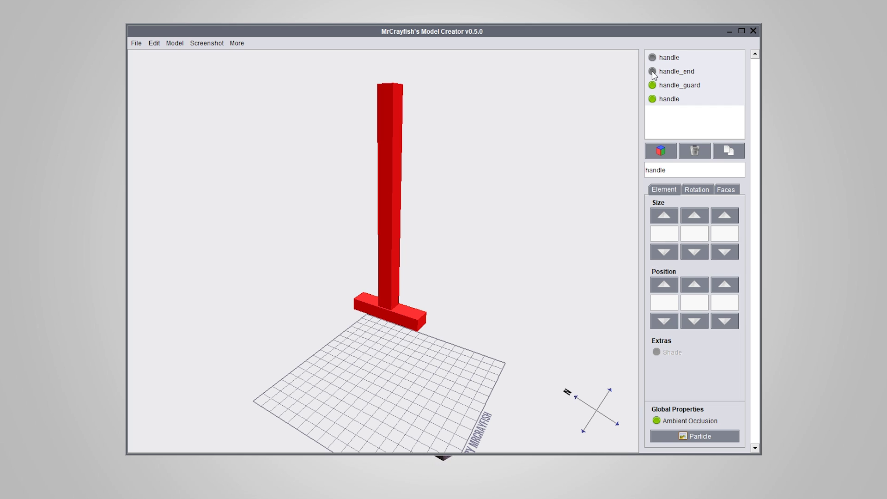
pyautogui.click(652, 71)
pyautogui.click(653, 58)
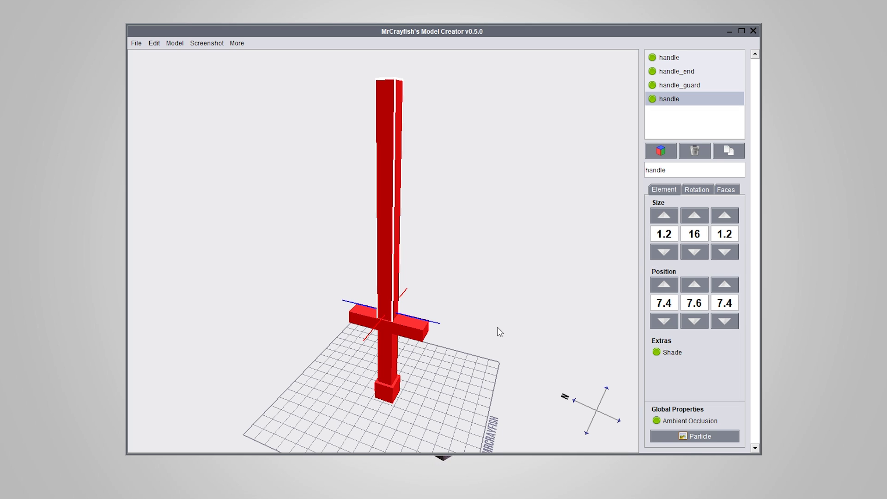
# - Decrease the blade's height and restore it to 16, repeating the change with the alternate increment
pyautogui.moveTo(501, 339); pyautogui.dragTo(507, 332, button='right')
pyautogui.moveTo(479, 292); pyautogui.dragTo(494, 318, button='right')
pyautogui.keyDown('ctrl'); pyautogui.moveTo(492, 314); pyautogui.dragTo(493, 313); pyautogui.keyUp('ctrl')
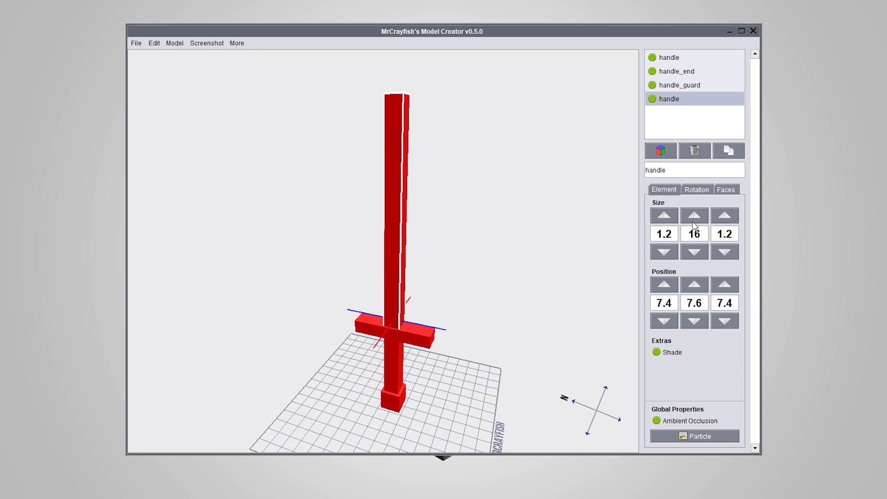
pyautogui.click(695, 255)
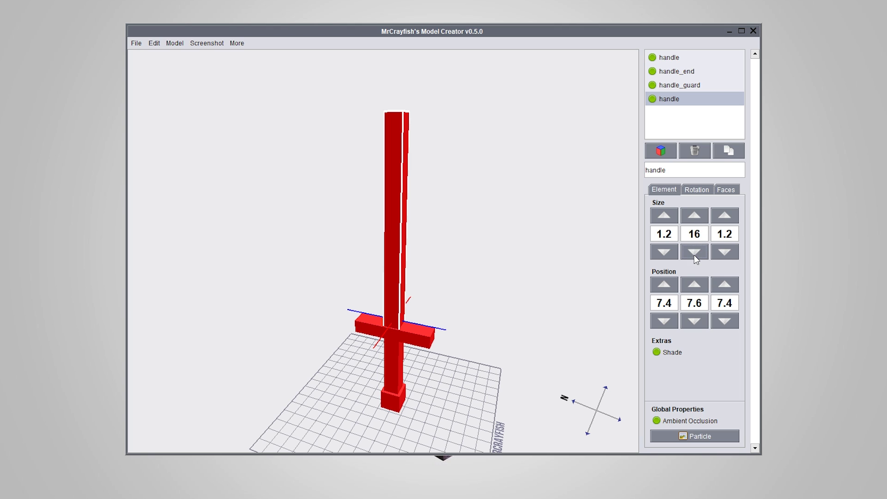
pyautogui.click(694, 216)
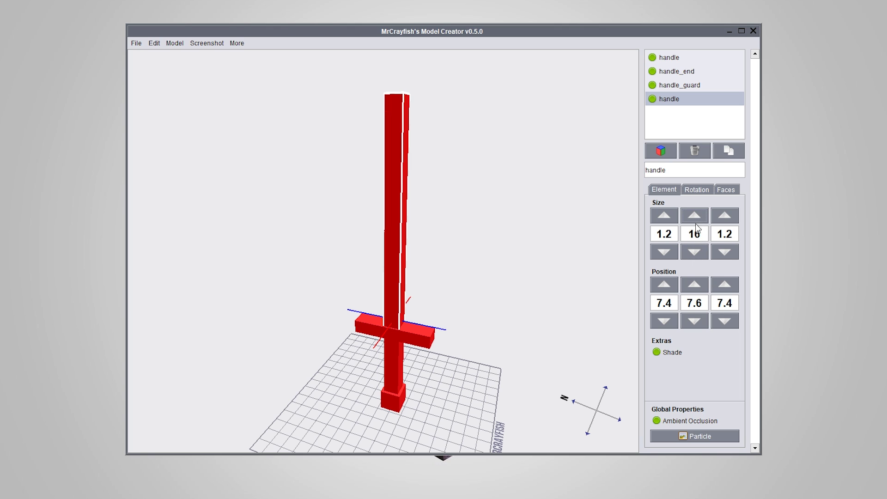
pyautogui.click(695, 253)
pyautogui.click(694, 216)
pyautogui.keyDown('ctrl'); pyautogui.click(695, 253); pyautogui.keyUp('ctrl')
pyautogui.keyDown('ctrl'); pyautogui.click(699, 216); pyautogui.keyUp('ctrl')
pyautogui.moveTo(565, 305); pyautogui.dragTo(594, 183)
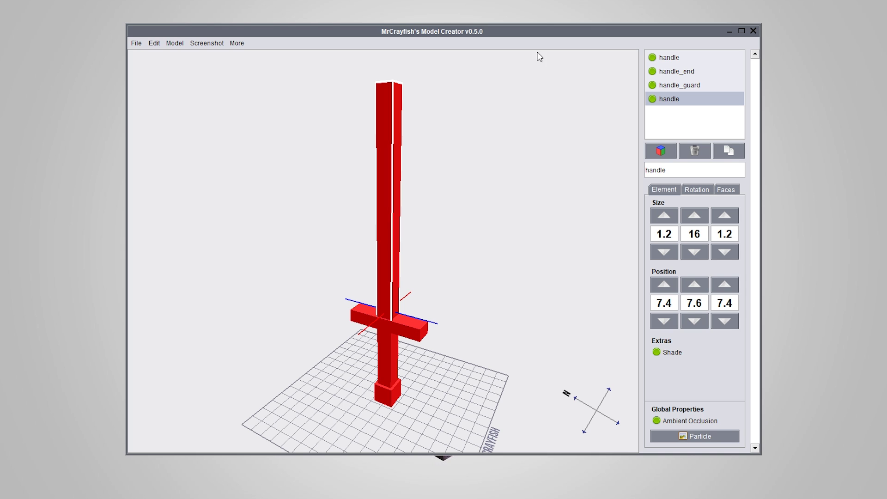
# - Delete the blade, the last handle element of the sword, so only the handle, its end and the guard remain
pyautogui.moveTo(440, 185)
pyautogui.mouseDown()
pyautogui.moveTo(457, 206)
pyautogui.moveTo(459, 234)
pyautogui.moveTo(449, 228)
pyautogui.moveTo(446, 190)
pyautogui.moveTo(458, 187)
pyautogui.mouseUp()
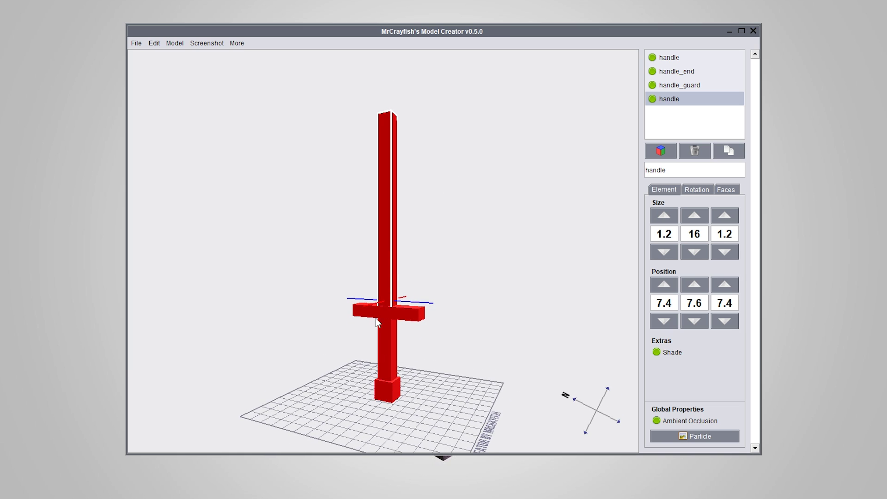
pyautogui.moveTo(461, 366); pyautogui.dragTo(456, 415, button='right')
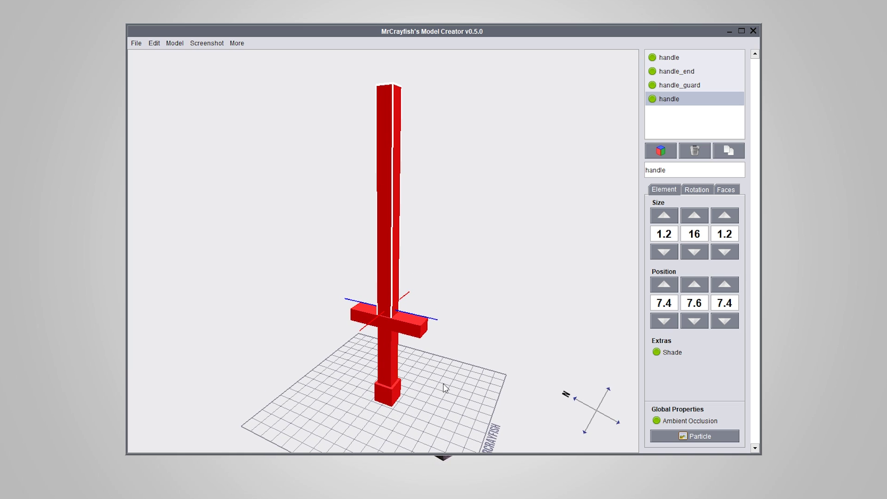
pyautogui.moveTo(443, 383); pyautogui.dragTo(436, 312, button='right')
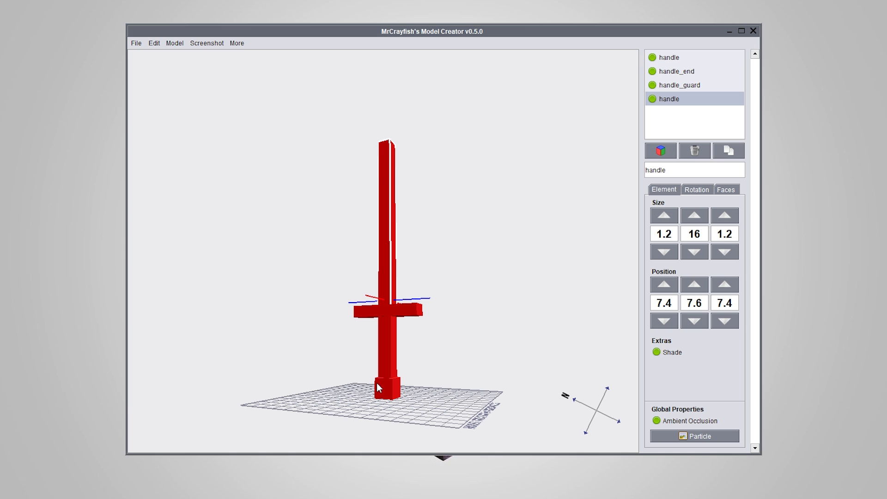
pyautogui.moveTo(443, 323); pyautogui.dragTo(389, 387, button='right')
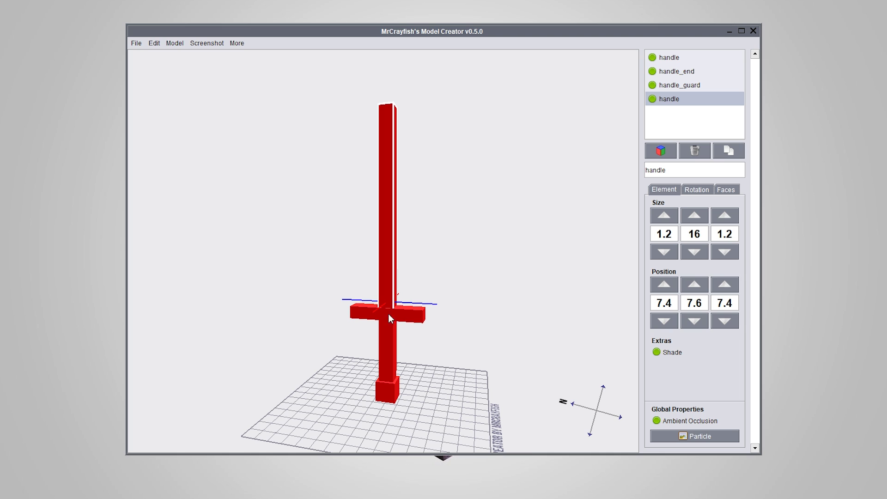
pyautogui.moveTo(473, 389); pyautogui.dragTo(476, 419, button='right')
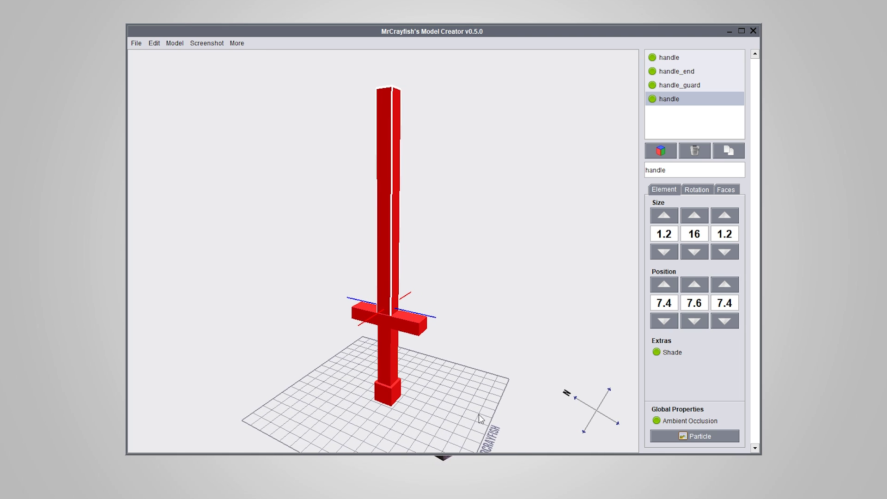
pyautogui.moveTo(460, 199); pyautogui.dragTo(368, 185, button='right')
pyautogui.click(695, 151)
pyautogui.moveTo(476, 354); pyautogui.dragTo(421, 253, button='right')
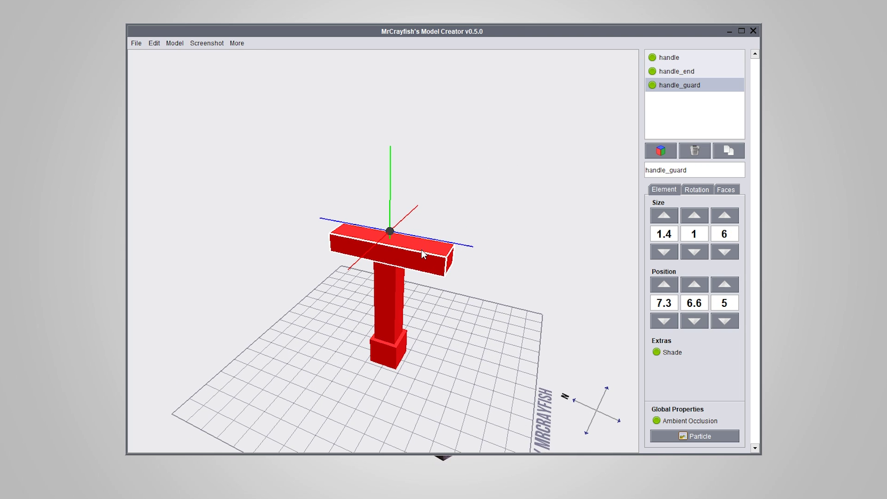
# - Duplicate the handle_guard element and raise the copy to a vertical position of 7.6, directly above the original
pyautogui.click(728, 150)
pyautogui.click(695, 285)
pyautogui.moveTo(502, 290); pyautogui.dragTo(517, 231, button='right')
# - Shorten the copied handle_guard's Z size to 1.4, using whole-unit decreases and fine decreases
pyautogui.click(725, 252)
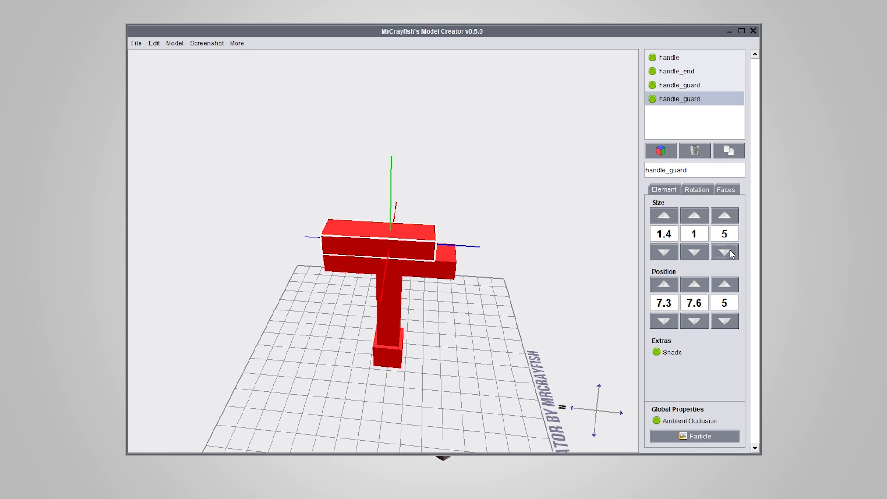
pyautogui.click(730, 252)
pyautogui.click(730, 251)
pyautogui.click(725, 252)
pyautogui.keyDown('shift'); pyautogui.click(724, 252); pyautogui.keyUp('shift')
pyautogui.keyDown('shift'); pyautogui.click(725, 252); pyautogui.keyUp('shift')
pyautogui.keyDown('shift'); pyautogui.click(724, 252); pyautogui.keyUp('shift')
pyautogui.keyDown('shift'); pyautogui.click(725, 251); pyautogui.keyUp('shift')
pyautogui.keyDown('shift'); pyautogui.click(725, 252); pyautogui.keyUp('shift')
pyautogui.keyDown('shift'); pyautogui.click(730, 254); pyautogui.keyUp('shift')
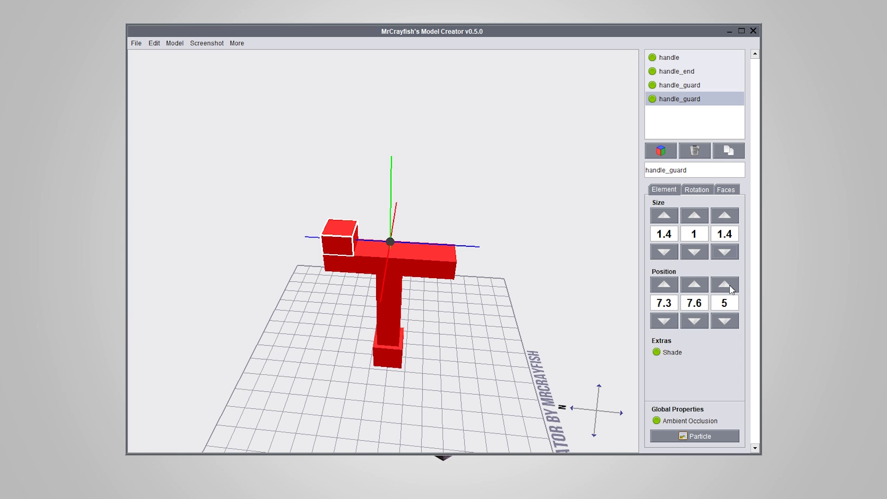
# - Move the copied handle_guard along Z to position 7.3 so it is centred on the guard
pyautogui.click(730, 285)
pyautogui.click(730, 284)
pyautogui.keyDown('shift'); pyautogui.click(730, 285); pyautogui.keyUp('shift')
pyautogui.keyDown('shift'); pyautogui.click(730, 284); pyautogui.keyUp('shift')
pyautogui.keyDown('shift'); pyautogui.click(730, 285); pyautogui.keyUp('shift')
# - Increase the height of the copied handle_guard to 4
pyautogui.click(694, 217)
pyautogui.click(693, 216)
pyautogui.moveTo(551, 344); pyautogui.dragTo(603, 246)
pyautogui.click(701, 217)
pyautogui.moveTo(485, 282); pyautogui.dragTo(410, 290)
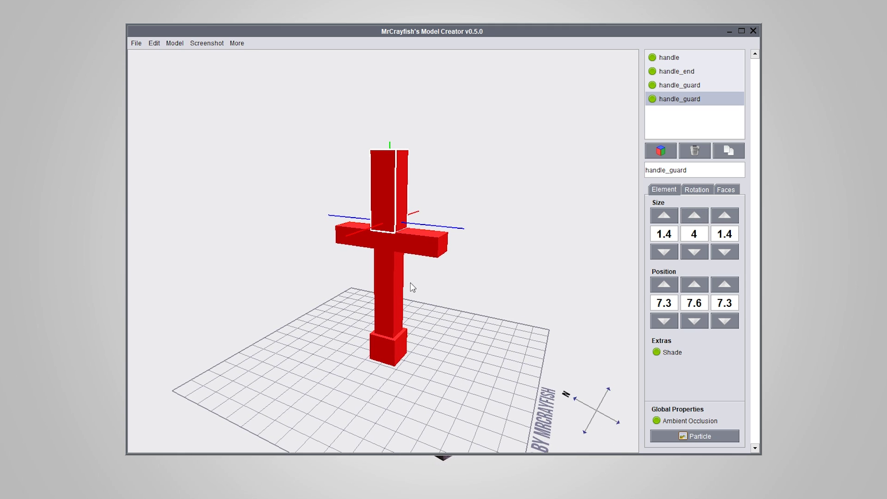
pyautogui.click(472, 310)
pyautogui.moveTo(472, 309); pyautogui.dragTo(489, 327)
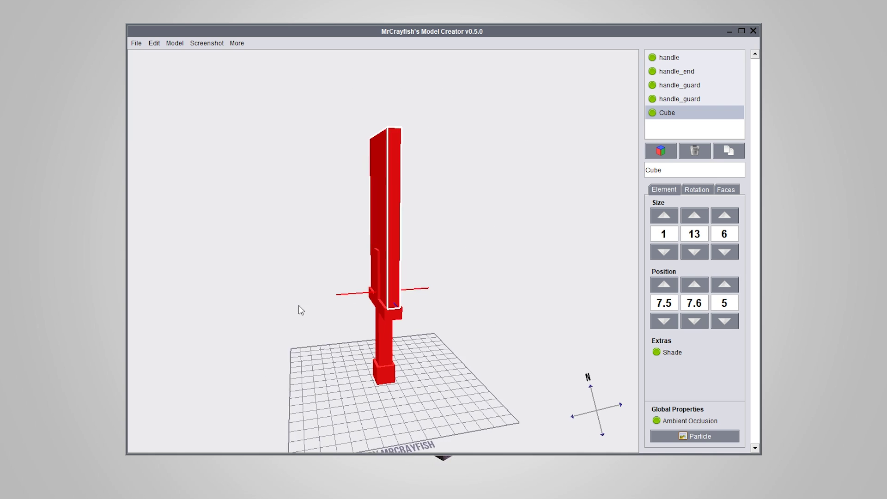
pyautogui.moveTo(299, 309); pyautogui.dragTo(409, 334)
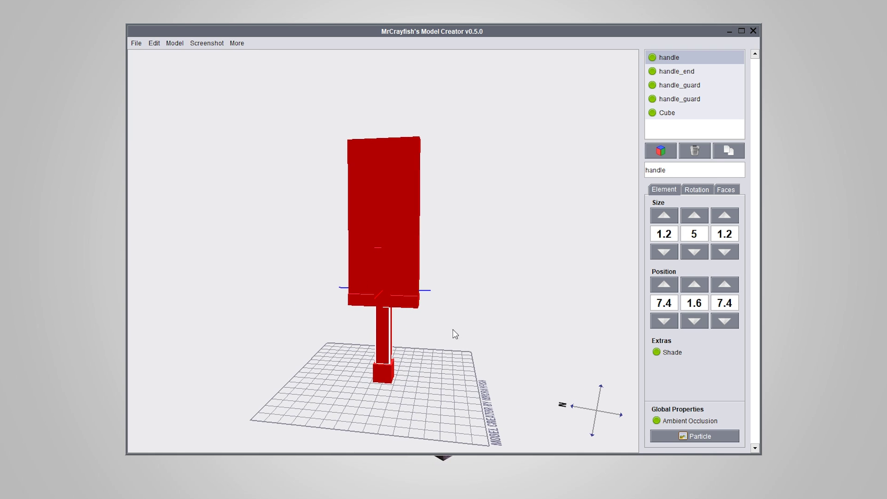
pyautogui.moveTo(452, 329); pyautogui.dragTo(500, 333, button='right')
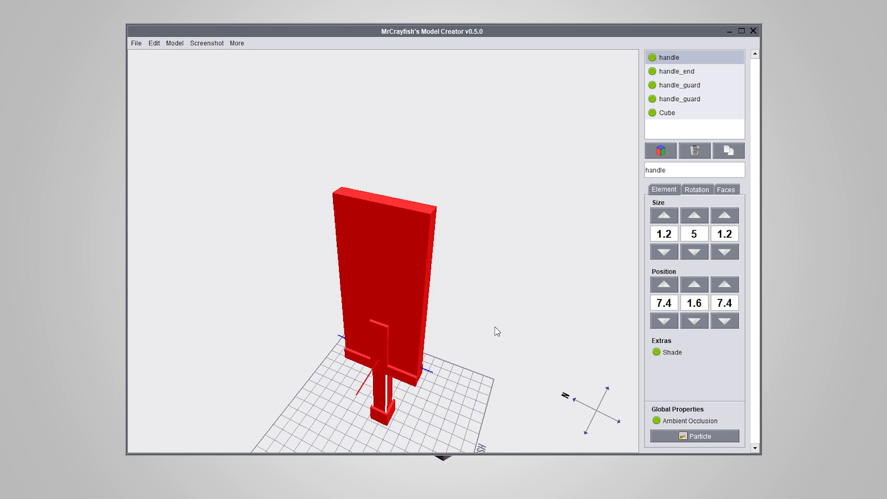
# - Select the wide blade element named Cube in the model and duplicate it
pyautogui.click(372, 232)
pyautogui.click(494, 311)
pyautogui.click(390, 259)
pyautogui.moveTo(477, 324); pyautogui.dragTo(564, 258, button='right')
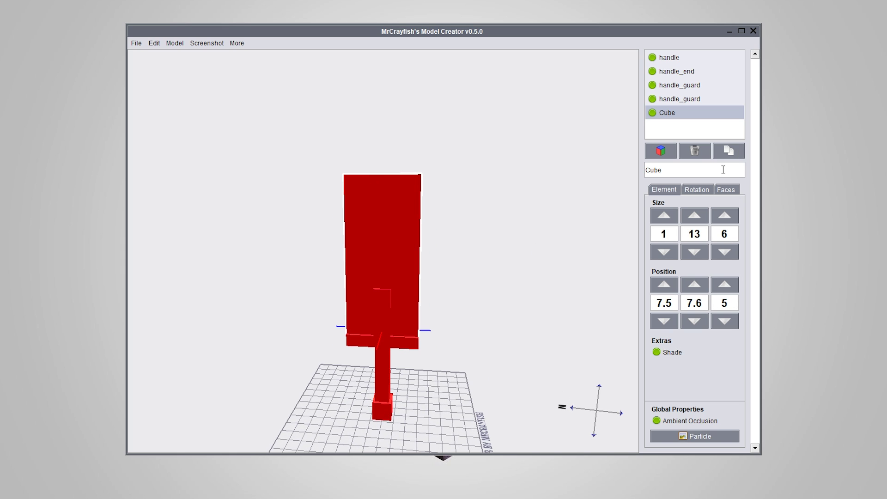
pyautogui.click(728, 151)
pyautogui.click(459, 293)
pyautogui.moveTo(459, 293); pyautogui.dragTo(438, 294, button='right')
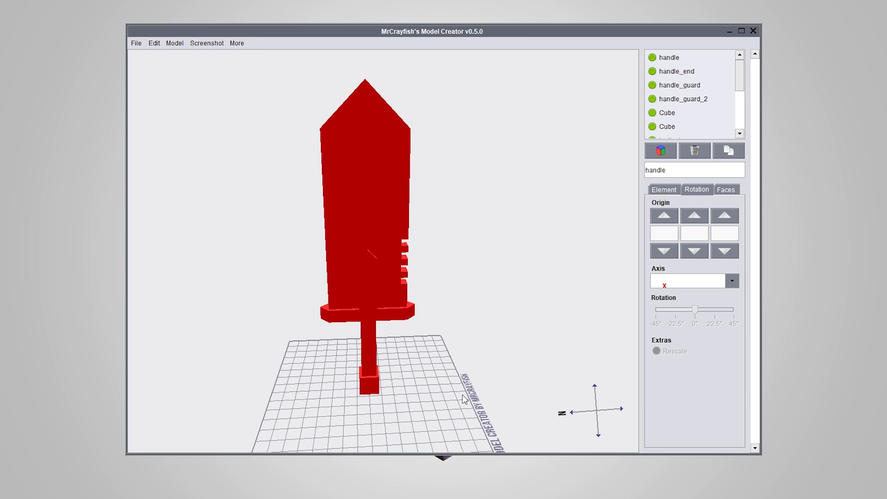
# - Undo the last change to the handle_end element at the base of the sword
pyautogui.moveTo(464, 400); pyautogui.dragTo(388, 382, button='right')
pyautogui.moveTo(388, 382); pyautogui.dragTo(452, 394, button='right')
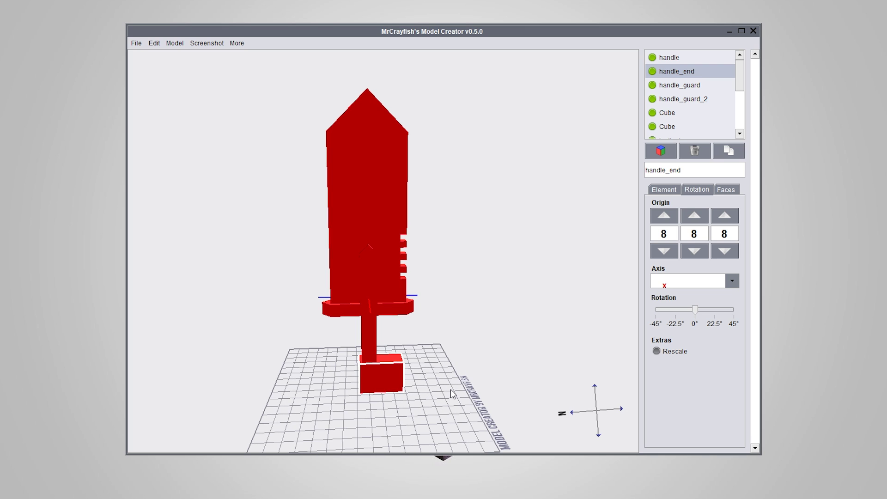
pyautogui.hotkey('ctrl', 'z')
pyautogui.moveTo(477, 363); pyautogui.dragTo(479, 412, button='right')
pyautogui.scroll(2, 477, 410)
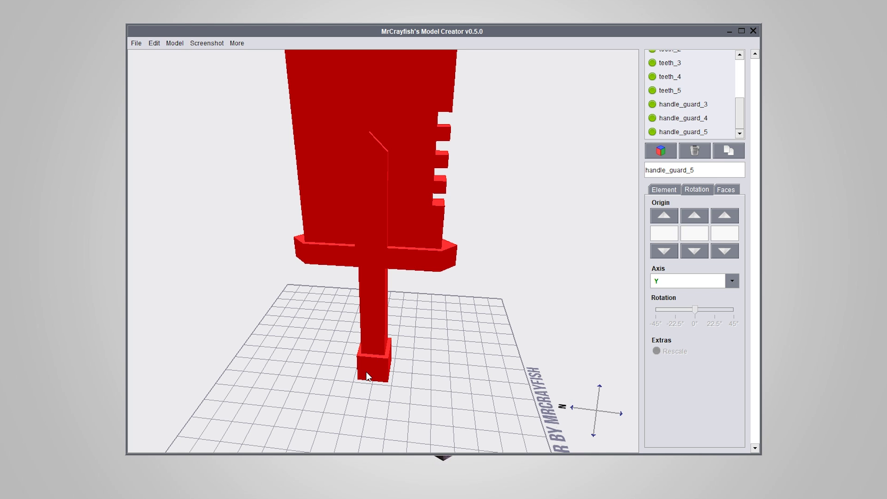
# - Examine the sword's blade, teeth, guard and handle end from several angles and distances
pyautogui.moveTo(400, 435); pyautogui.dragTo(362, 375, button='right')
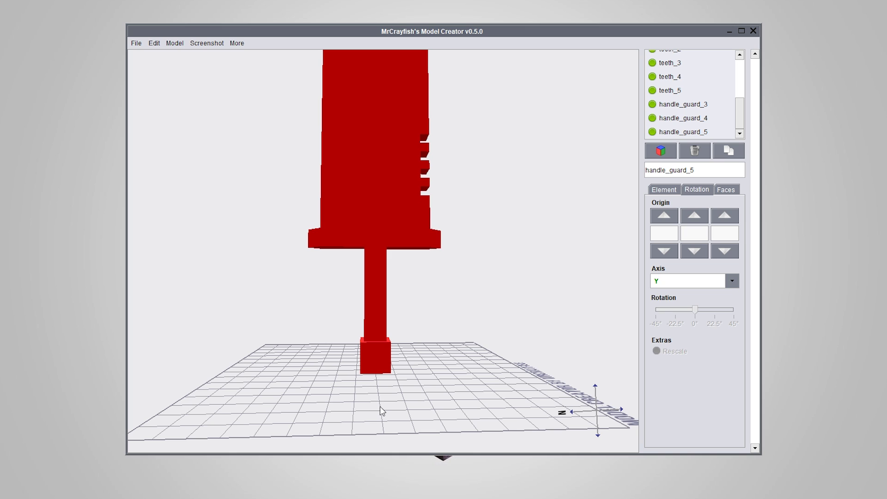
pyautogui.moveTo(458, 387); pyautogui.dragTo(430, 386, button='right')
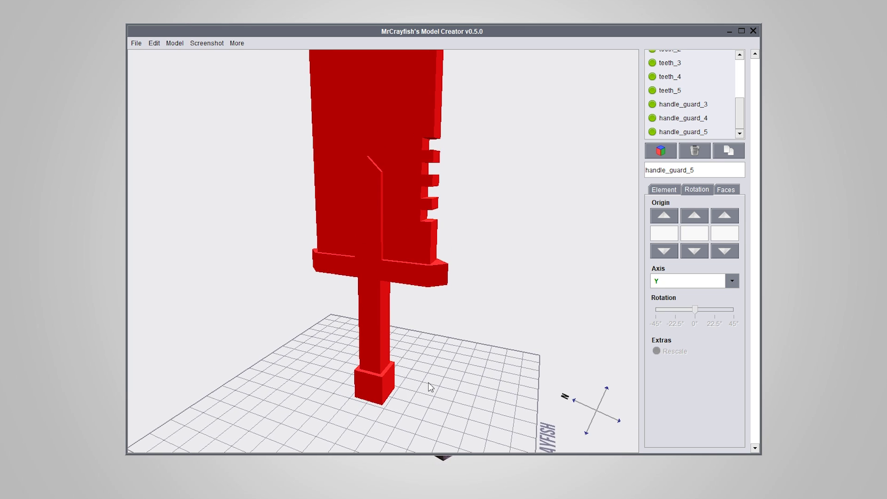
pyautogui.scroll(-5, 430, 387)
pyautogui.scroll(4, 443, 344)
pyautogui.scroll(-2, 436, 342)
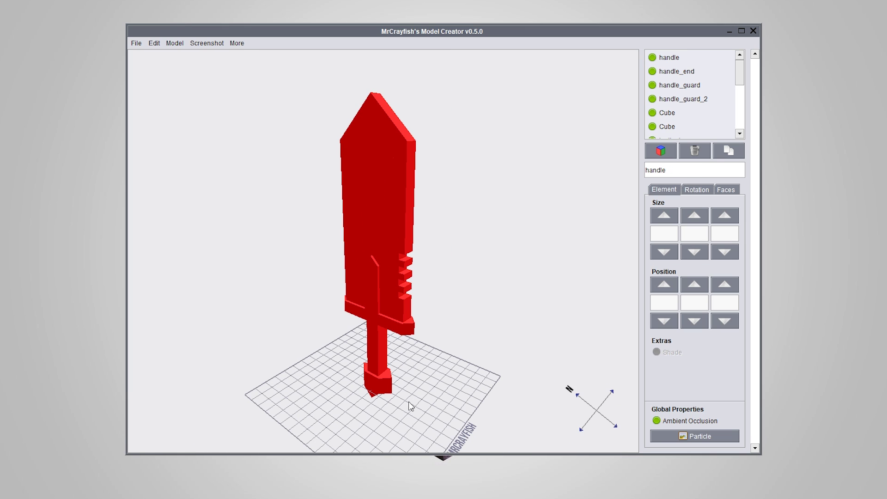
pyautogui.scroll(2, 415, 402)
pyautogui.moveTo(431, 397); pyautogui.dragTo(472, 393, button='right')
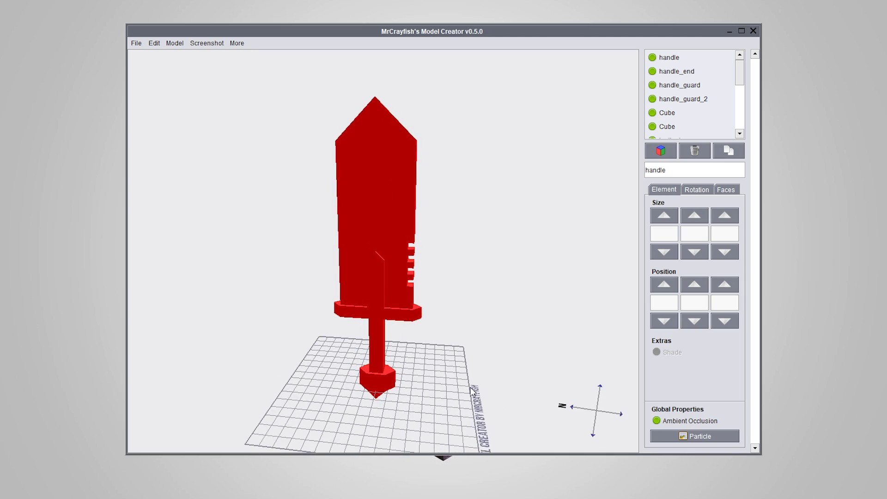
pyautogui.moveTo(337, 353); pyautogui.dragTo(436, 356, button='right')
pyautogui.moveTo(422, 366); pyautogui.dragTo(516, 371)
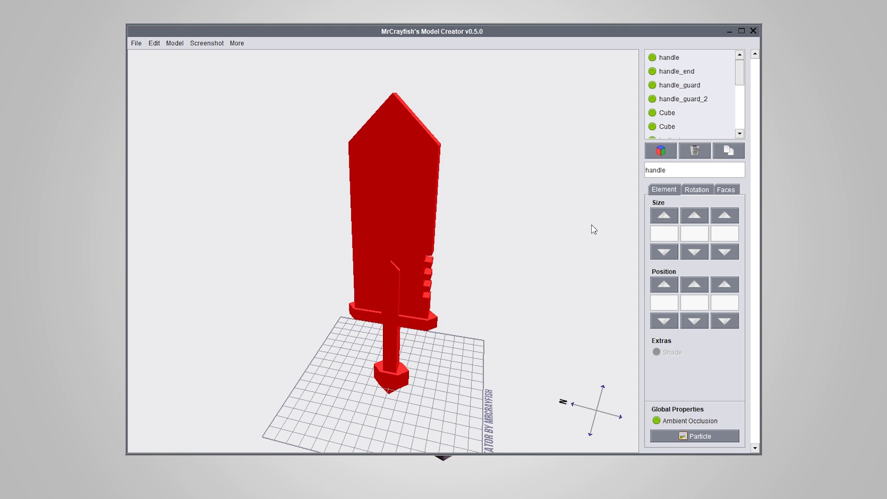
# - Open the Extract Assets tool and look through the Minecraft versions available for extraction
pyautogui.click(242, 43)
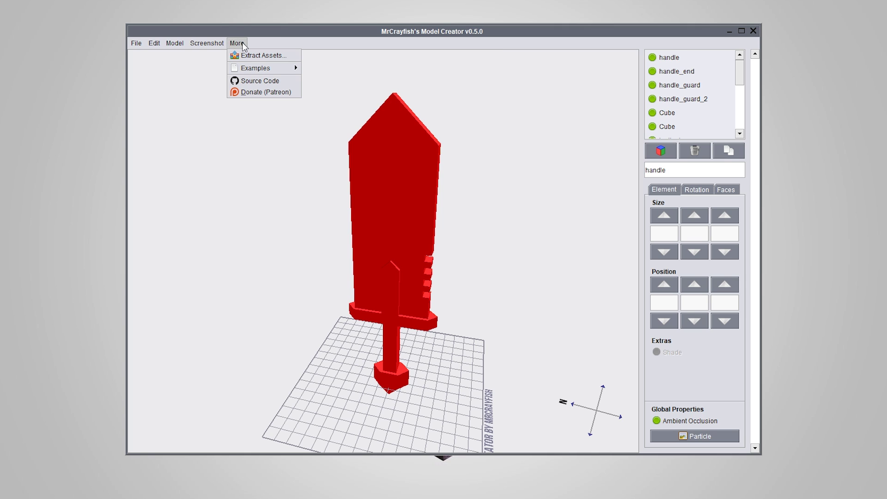
pyautogui.click(267, 55)
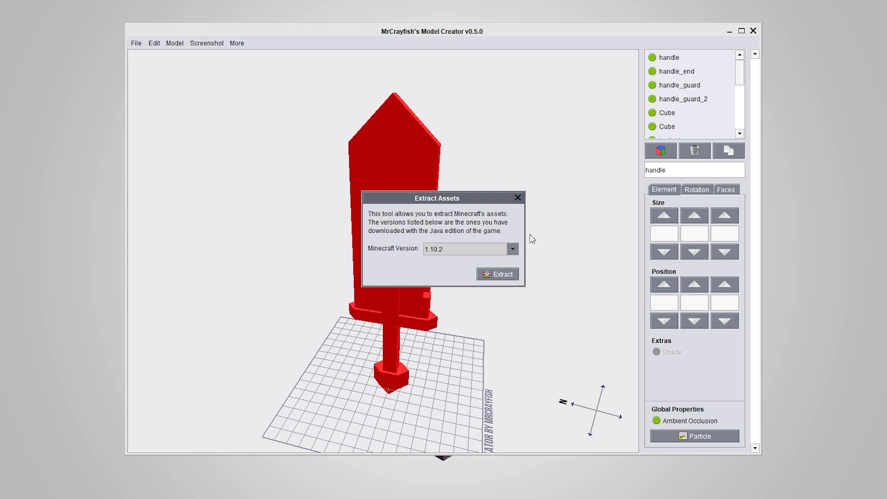
pyautogui.click(513, 249)
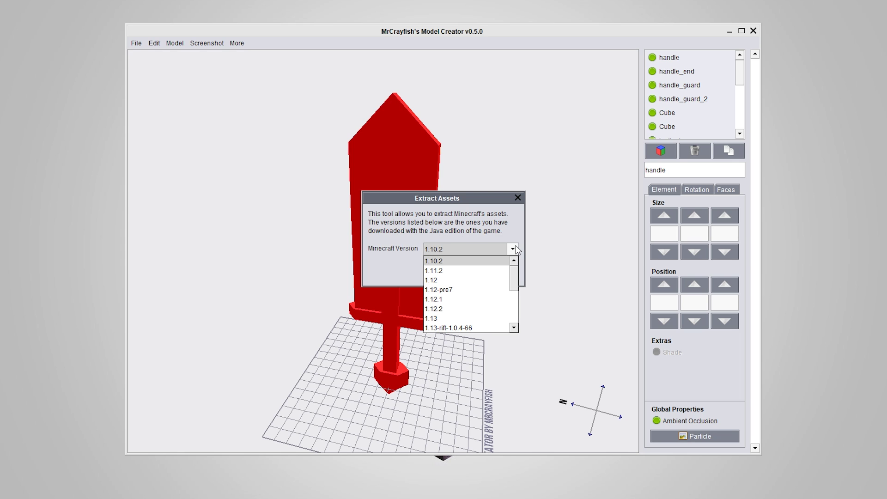
pyautogui.scroll(-5, 476, 287)
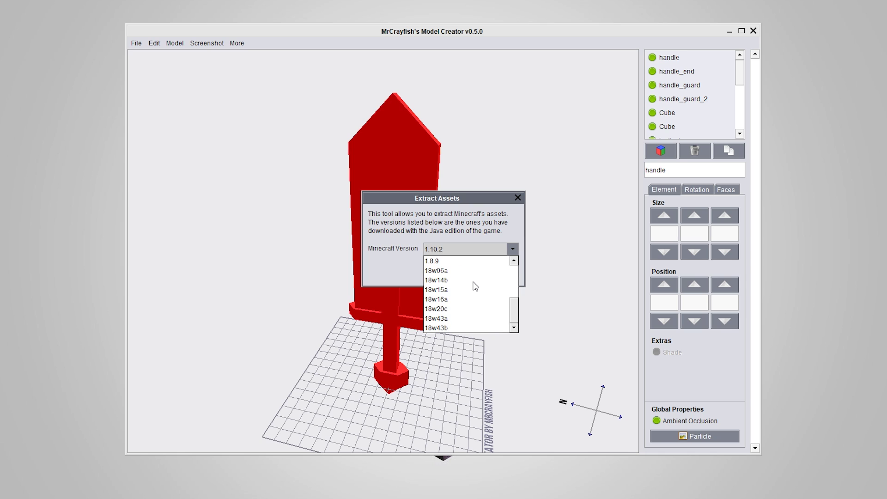
pyautogui.scroll(5, 487, 284)
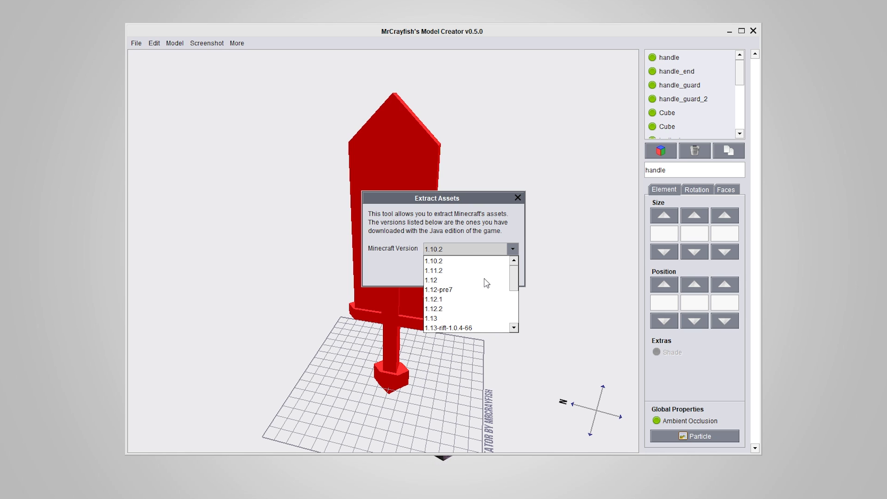
pyautogui.click(514, 249)
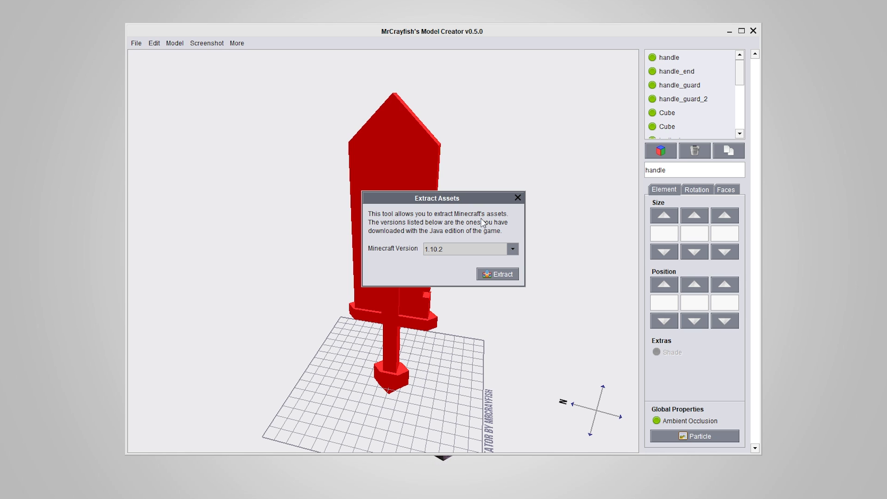
pyautogui.click(513, 249)
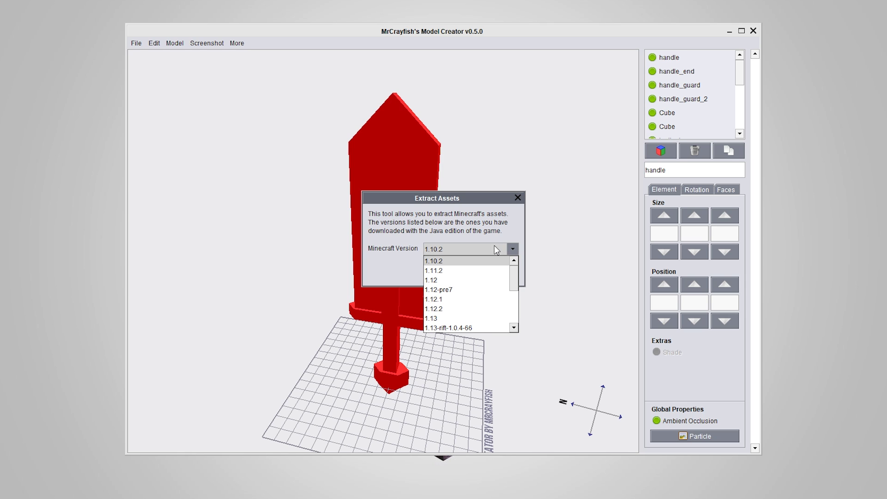
pyautogui.click(509, 245)
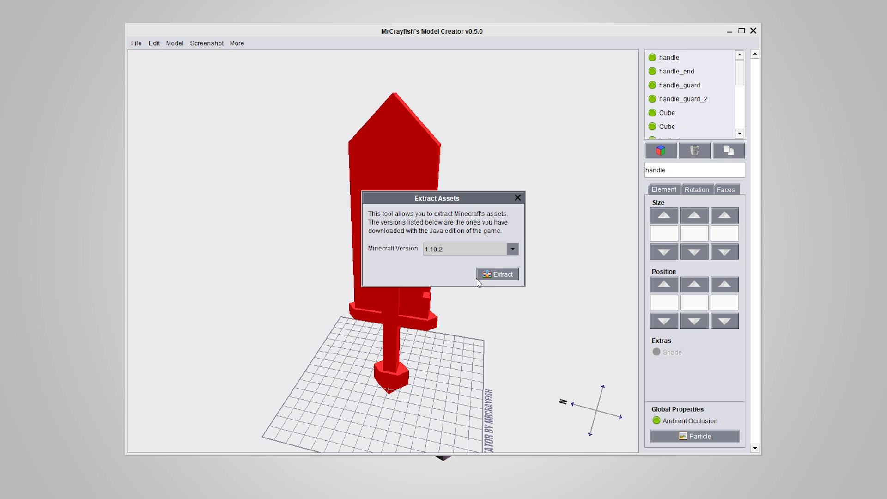
# - Choose Minecraft version 1.13.2 for the asset extraction and proceed to choosing its destination
pyautogui.click(513, 249)
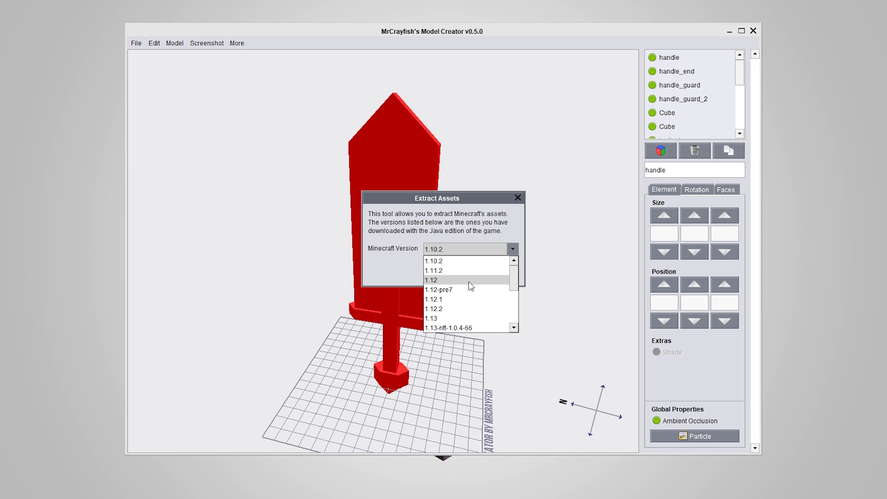
pyautogui.scroll(-2, 447, 278)
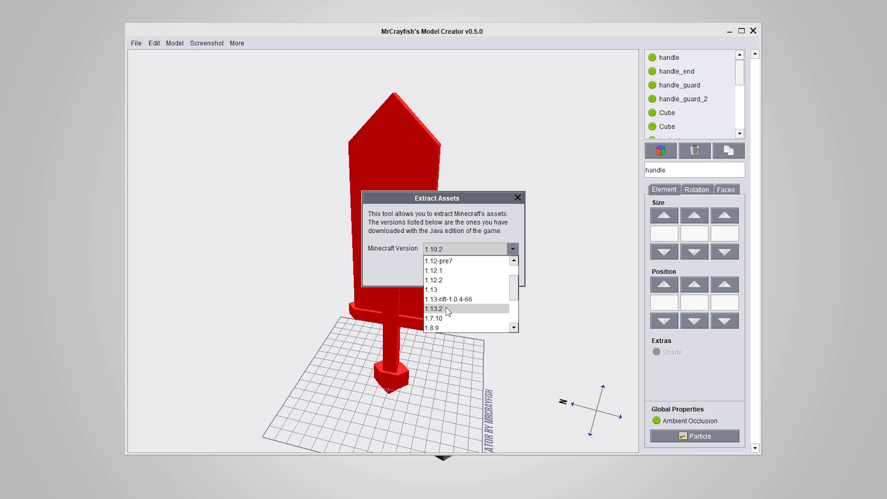
pyautogui.click(448, 310)
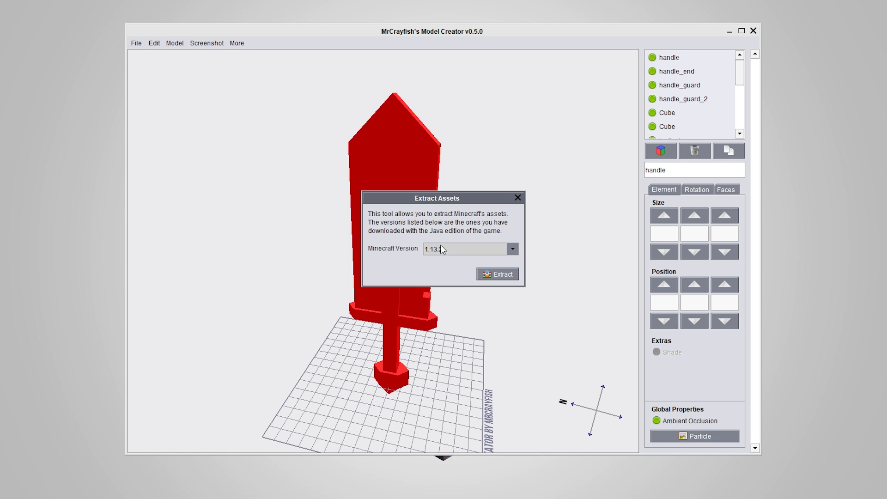
pyautogui.click(500, 273)
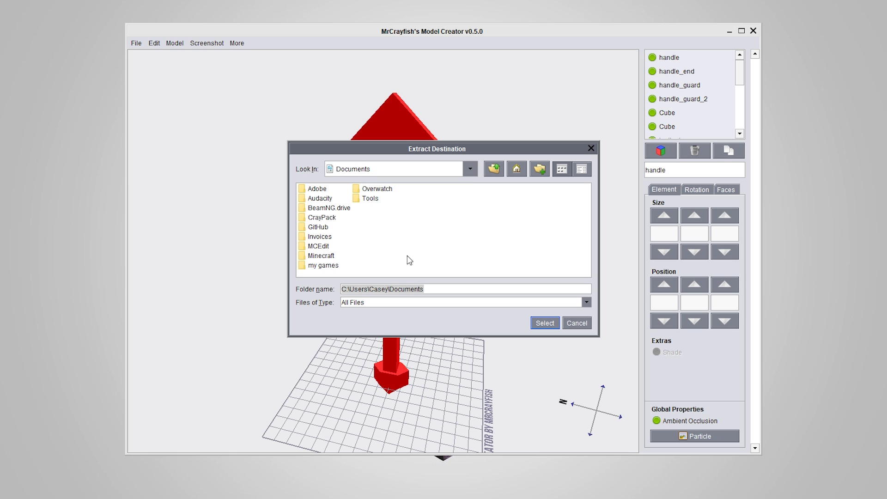
# - Set the Assets folder inside Documents\Minecraft as the extraction destination and start extracting
pyautogui.doubleClick(304, 255)
pyautogui.doubleClick(302, 194)
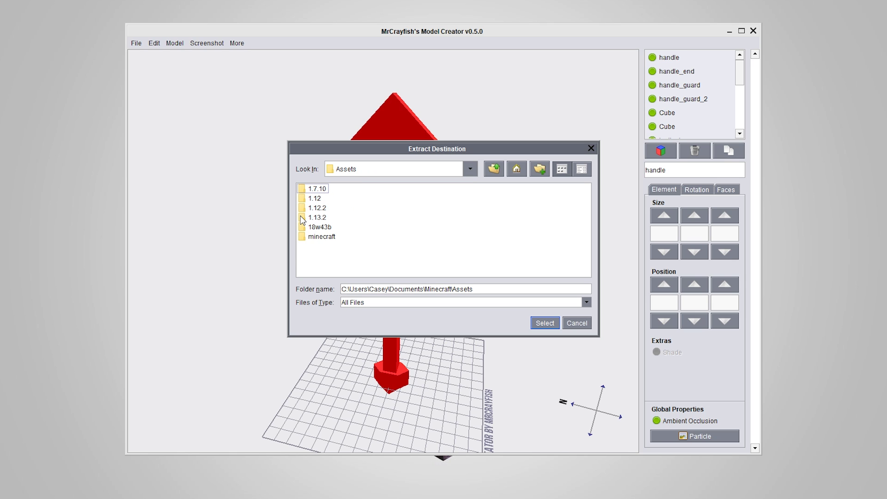
pyautogui.click(303, 219)
pyautogui.click(378, 265)
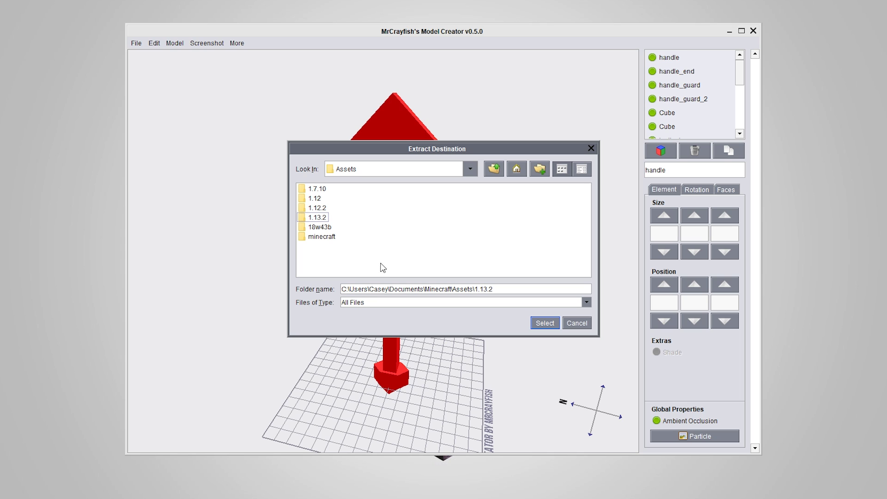
pyautogui.click(491, 170)
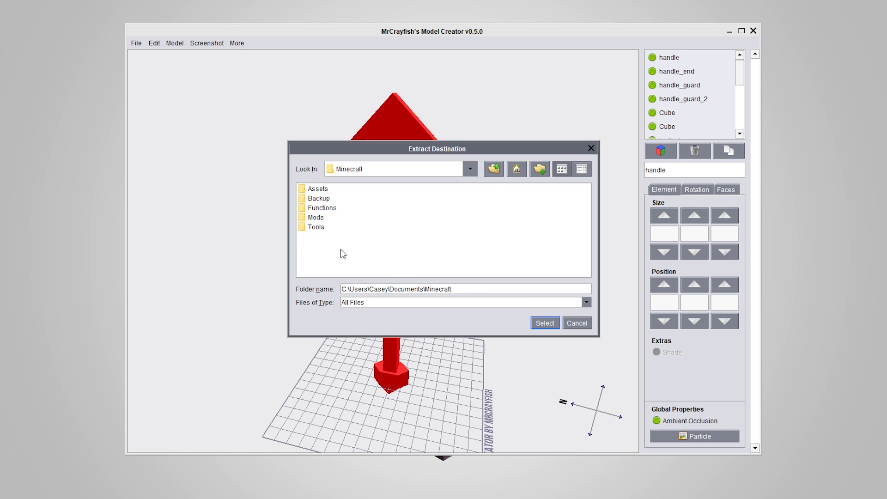
pyautogui.click(304, 191)
pyautogui.click(543, 325)
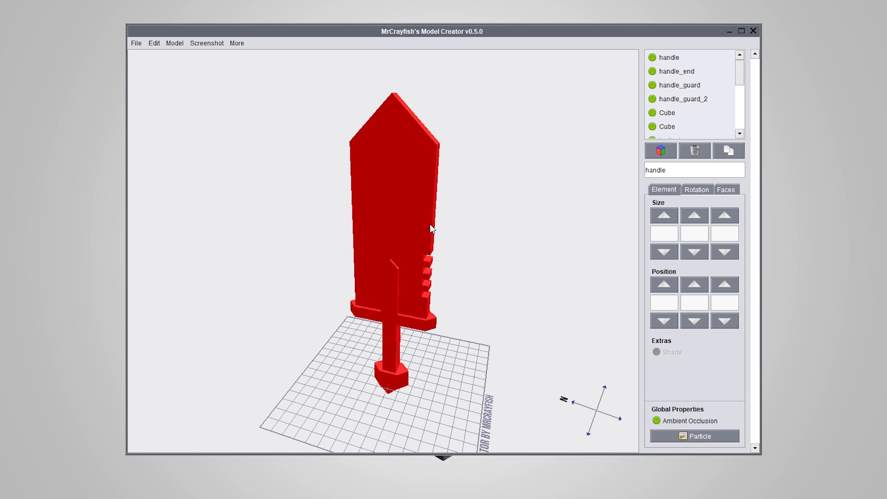
# - Select the sword's large blade cube and start importing a texture for its North face
pyautogui.click(397, 214)
pyautogui.moveTo(396, 214); pyautogui.dragTo(531, 245)
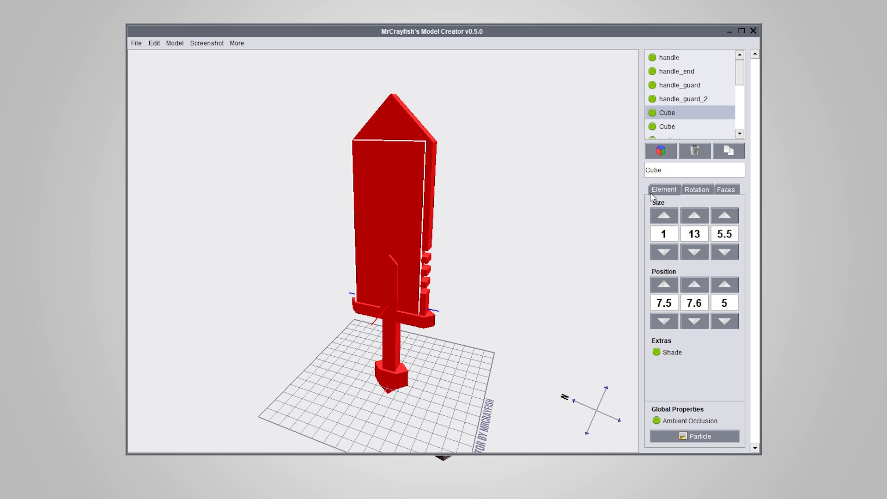
pyautogui.click(730, 190)
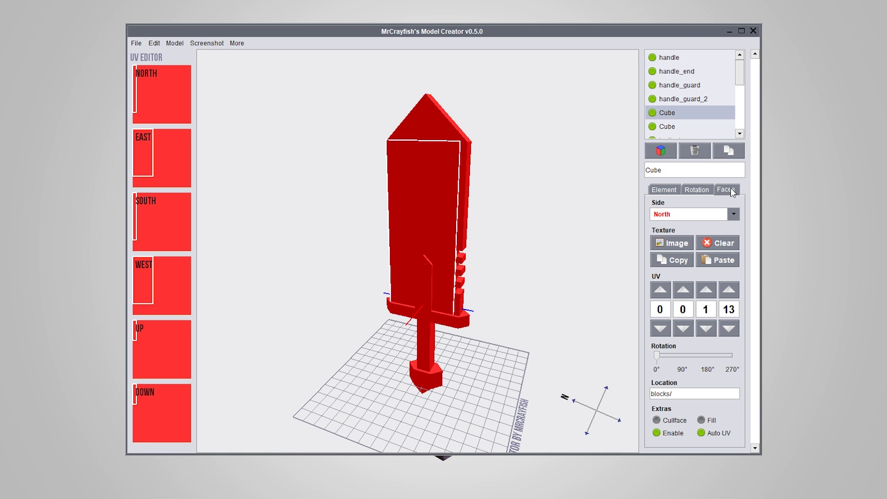
pyautogui.click(674, 237)
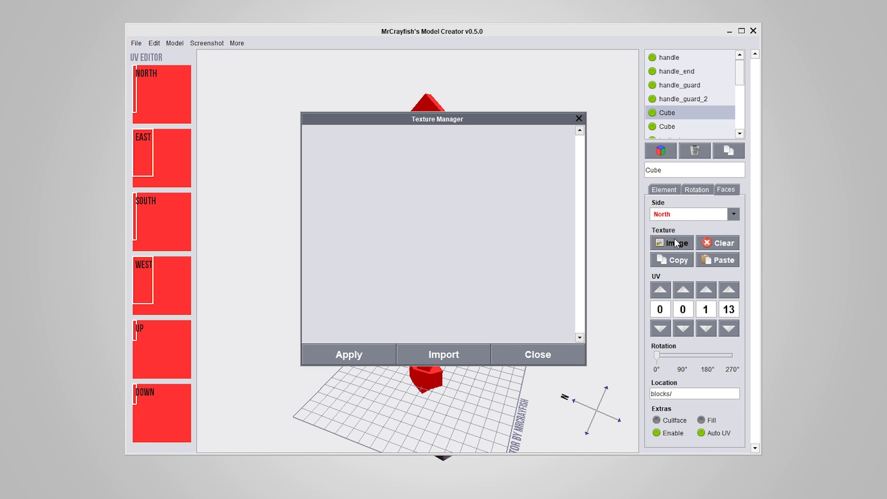
pyautogui.click(444, 353)
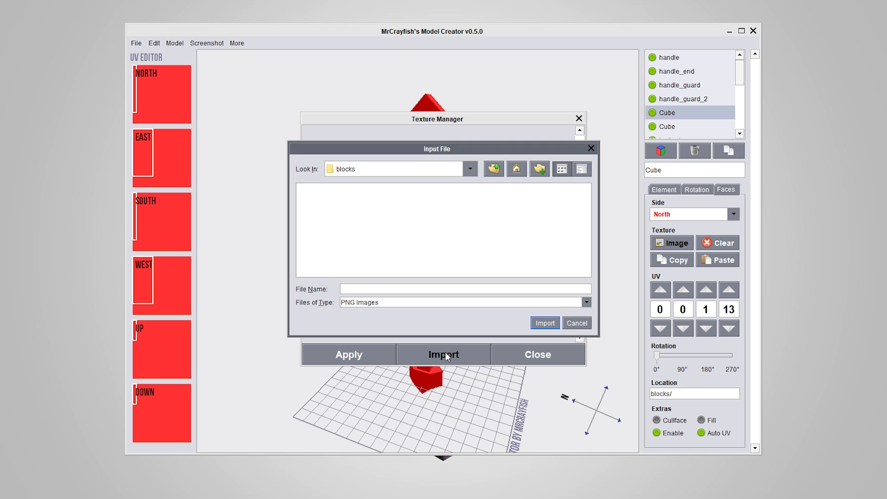
# - Browse to the Minecraft block textures under Assets\1.13.2\assets\minecraft\textures\block
pyautogui.click(495, 172)
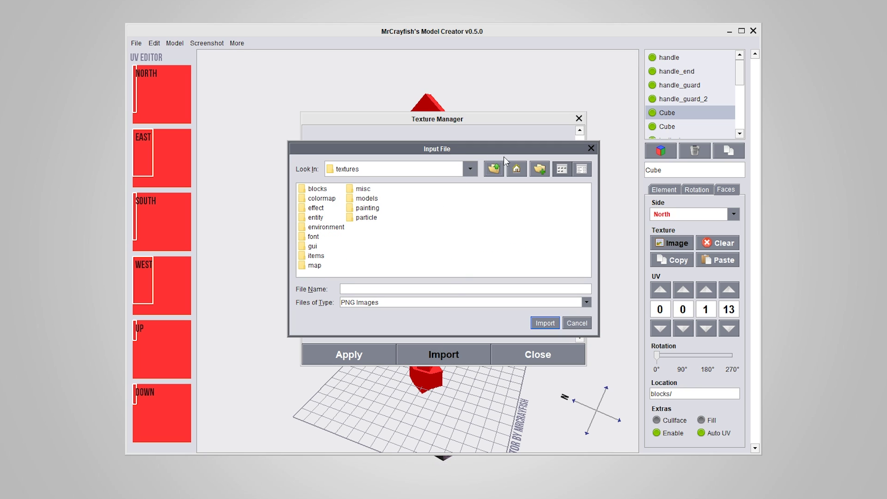
pyautogui.click(495, 171)
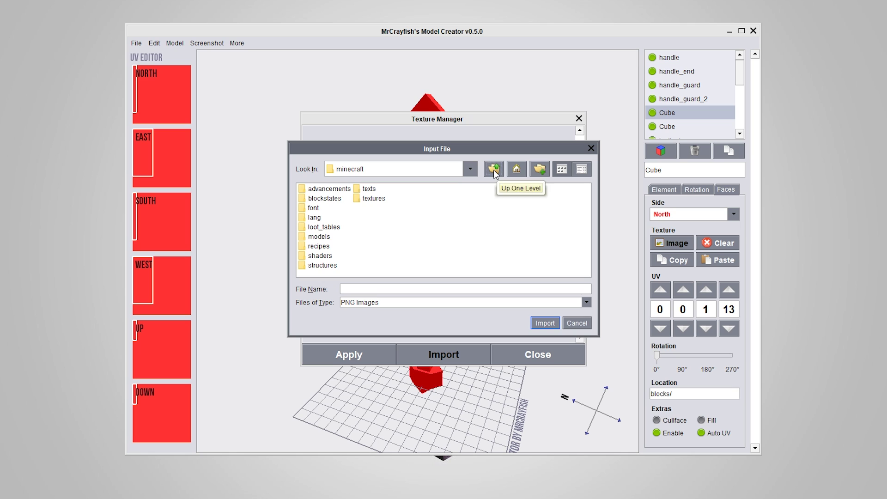
pyautogui.click(494, 171)
pyautogui.click(494, 172)
pyautogui.click(494, 172)
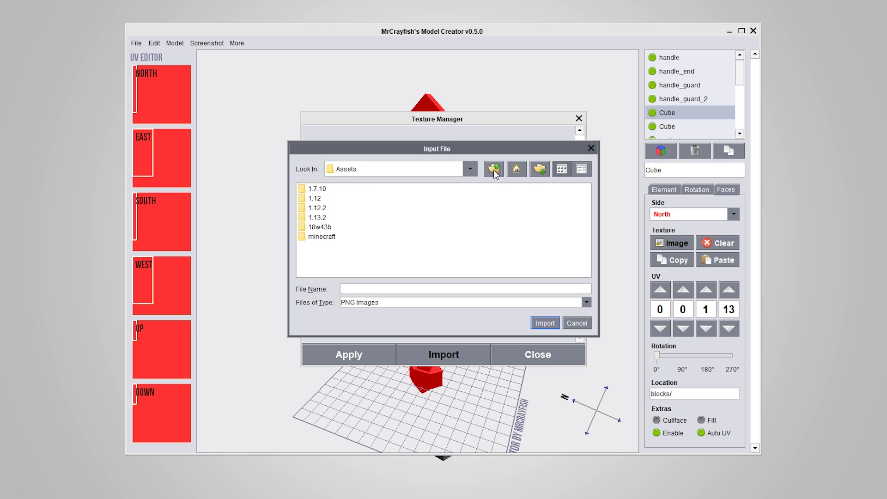
pyautogui.doubleClick(303, 218)
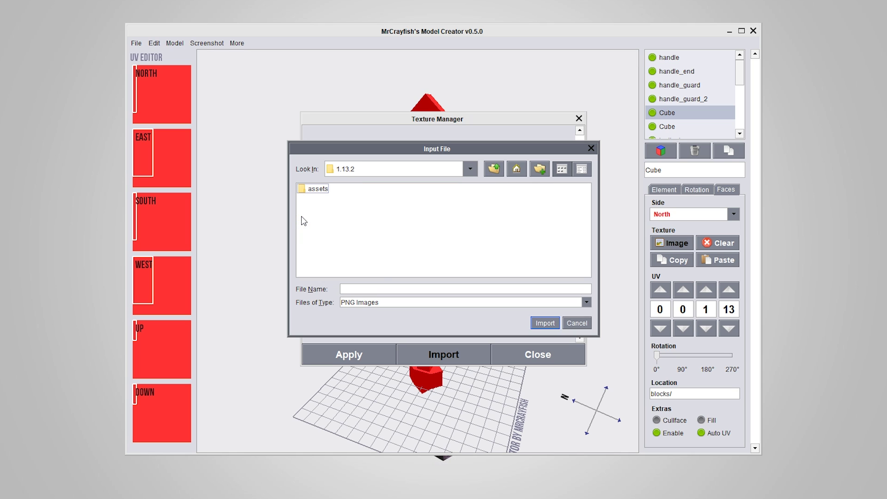
pyautogui.doubleClick(303, 191)
pyautogui.doubleClick(303, 191)
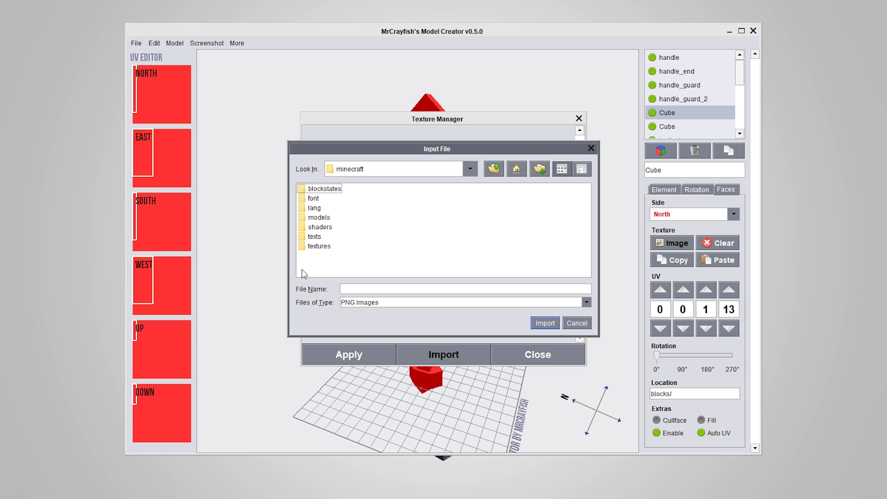
pyautogui.doubleClick(304, 245)
pyautogui.click(303, 191)
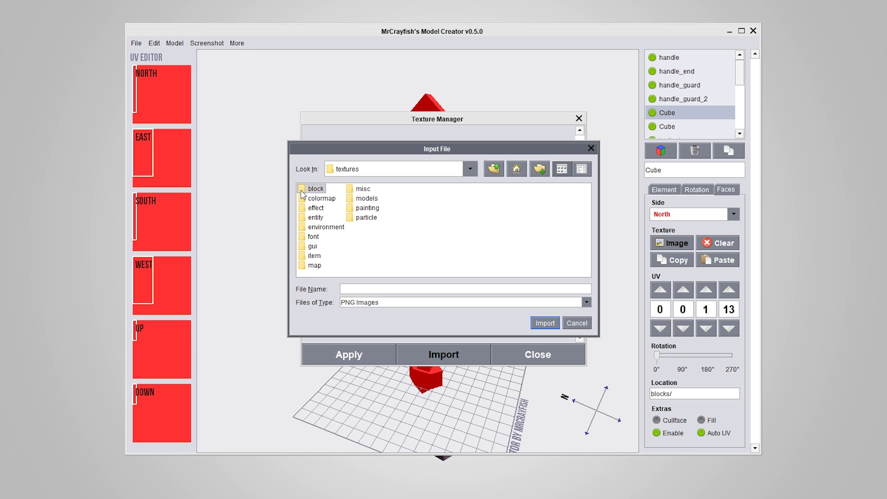
pyautogui.doubleClick(303, 193)
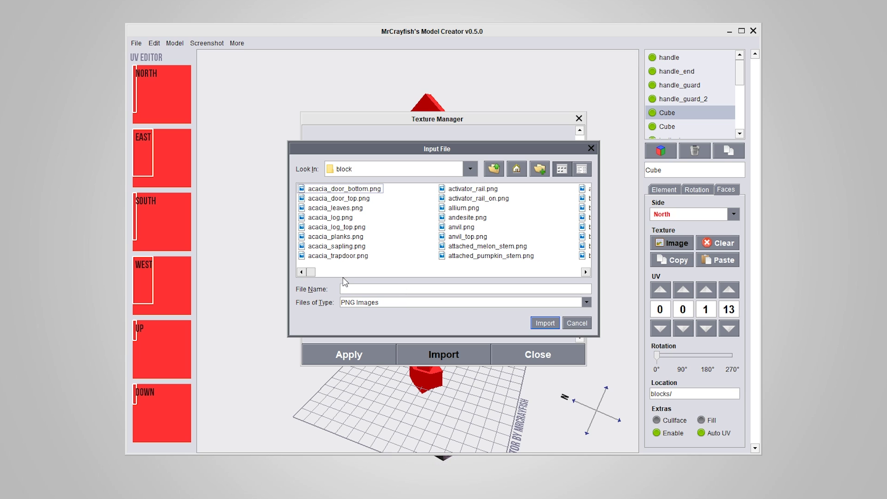
# - Find cyan_concrete.png among the block textures and import it
pyautogui.moveTo(313, 273); pyautogui.dragTo(550, 275)
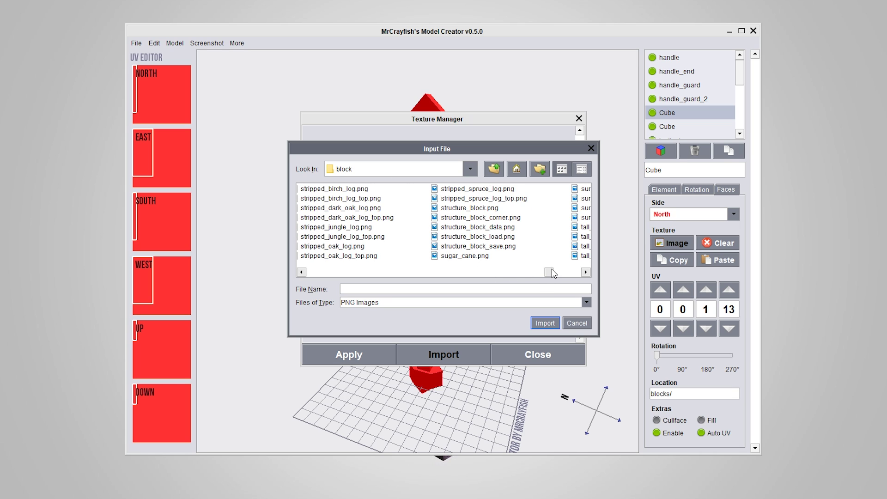
pyautogui.click(325, 210)
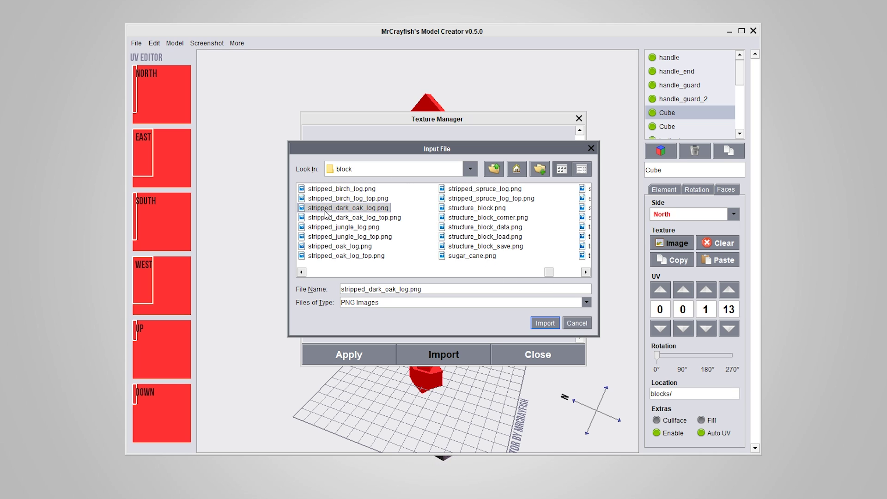
pyautogui.write('conduit')
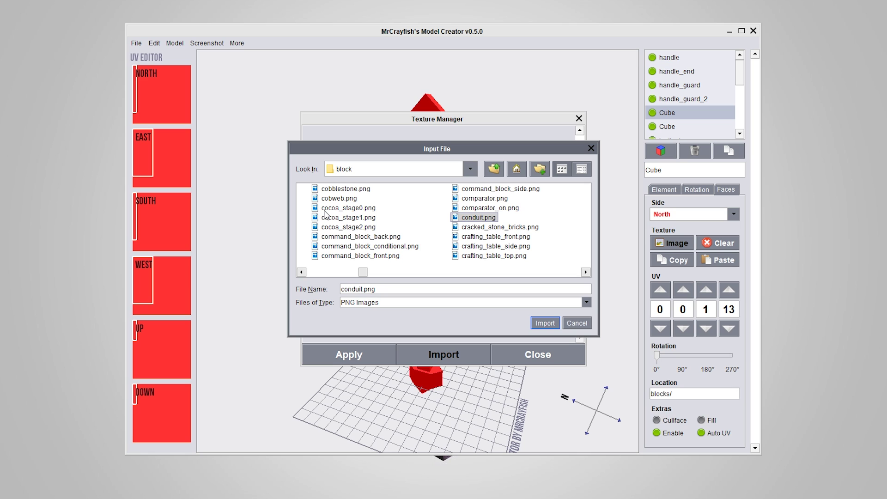
pyautogui.press('Right')
pyautogui.press('Right')
pyautogui.press('Left')
pyautogui.press('Right')
pyautogui.press('Left')
pyautogui.press('Up')
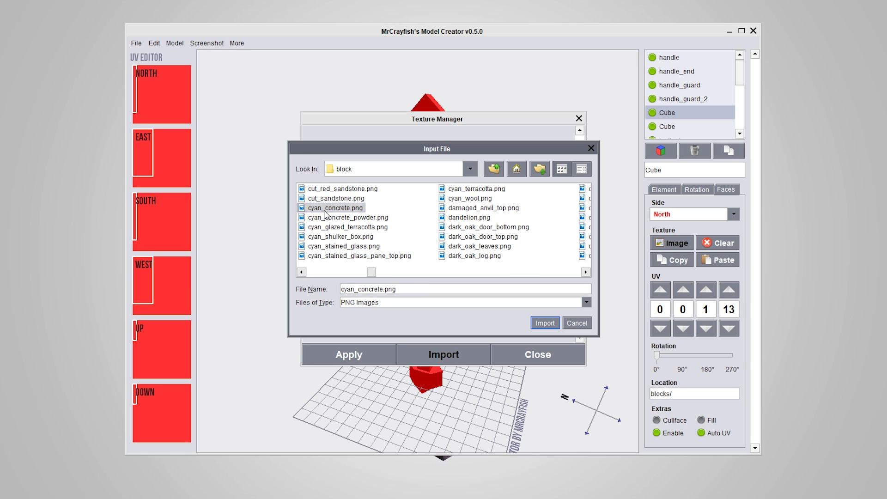
pyautogui.press('Return')
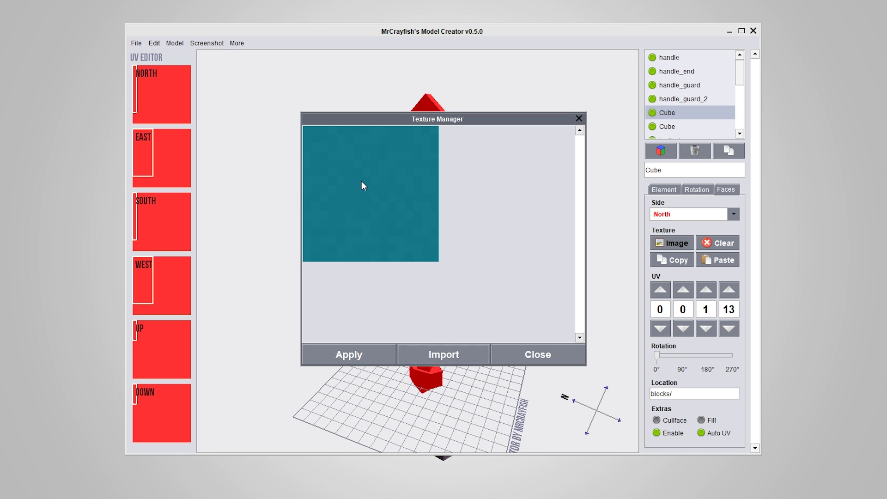
# - Apply the cyan concrete texture to the blade cube's North face and copy it onto all its other faces
pyautogui.click(359, 169)
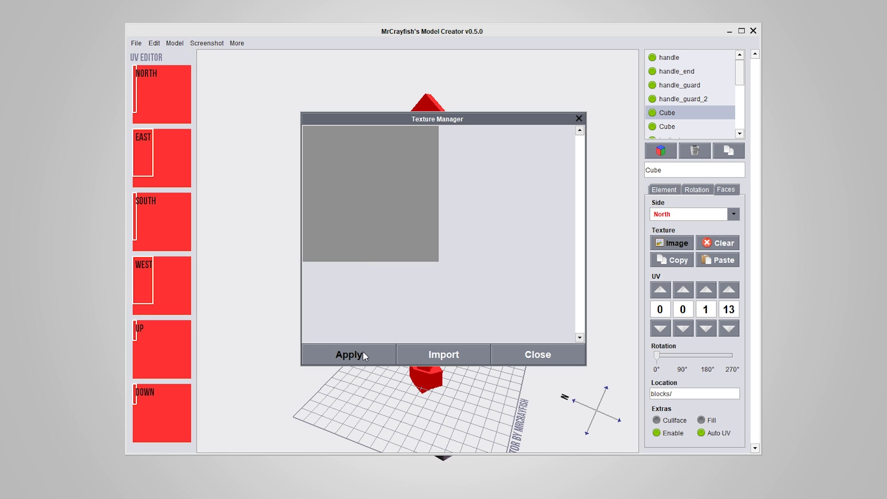
pyautogui.click(347, 357)
pyautogui.moveTo(344, 357); pyautogui.dragTo(485, 358)
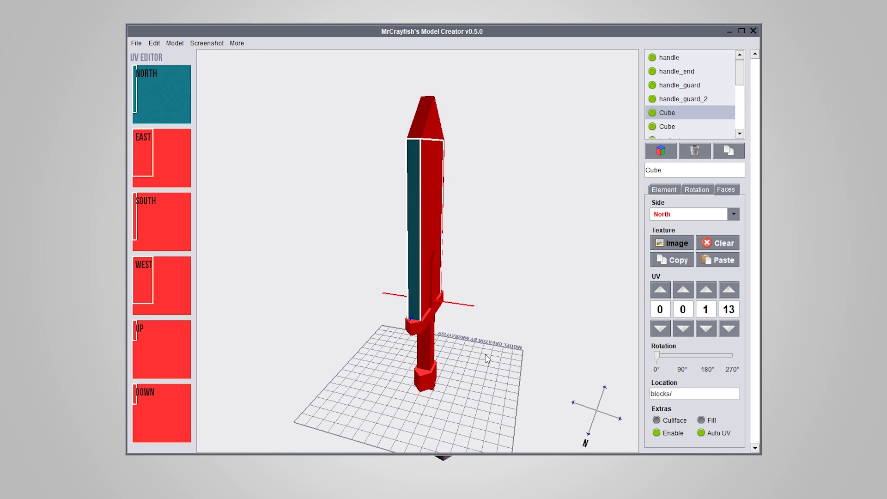
pyautogui.click(674, 263)
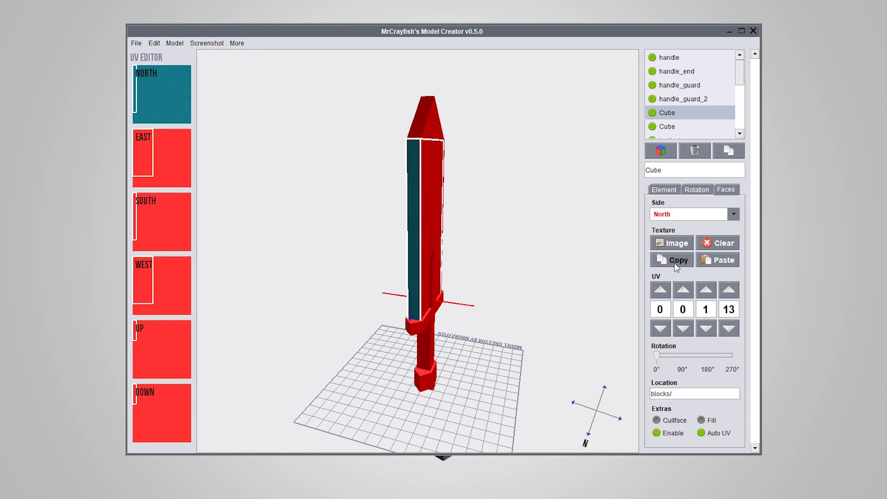
pyautogui.click(728, 268)
pyautogui.moveTo(509, 282); pyautogui.dragTo(482, 340)
pyautogui.scroll(5, 533, 255)
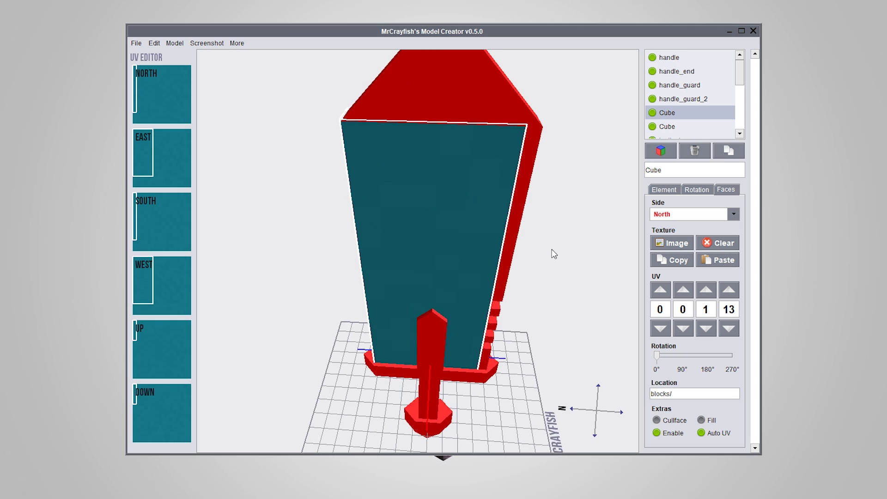
# - Paste the copied cyan concrete texture onto all faces of the rotated cube forming the blade's tip
pyautogui.click(548, 250)
pyautogui.moveTo(549, 241); pyautogui.dragTo(466, 170)
pyautogui.moveTo(530, 235); pyautogui.dragTo(464, 157)
pyautogui.click(433, 131)
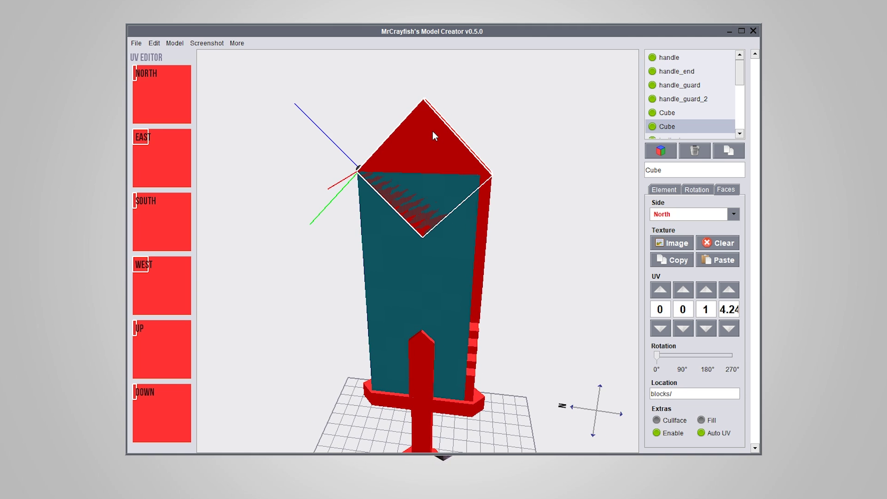
pyautogui.click(726, 265)
pyautogui.moveTo(554, 263); pyautogui.dragTo(508, 259)
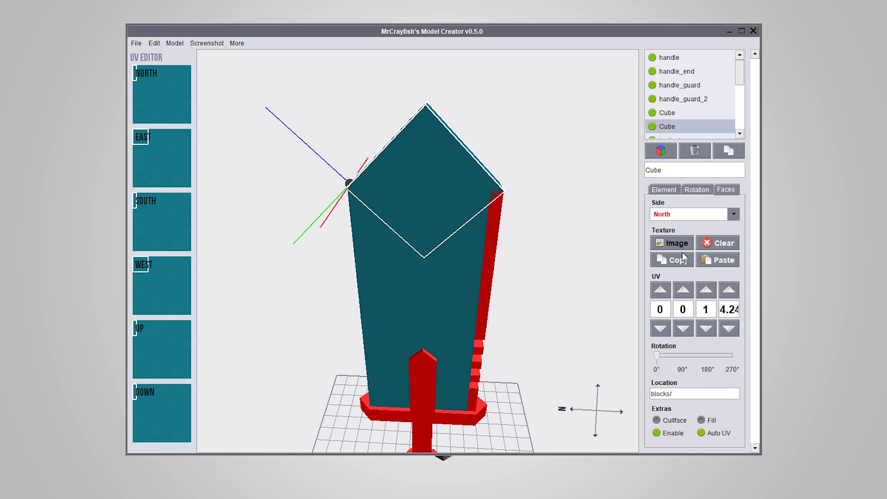
# - Import acacia_log.png, apply it to the blade tip's North face and copy it onto all the tip's faces
pyautogui.click(673, 245)
pyautogui.click(444, 355)
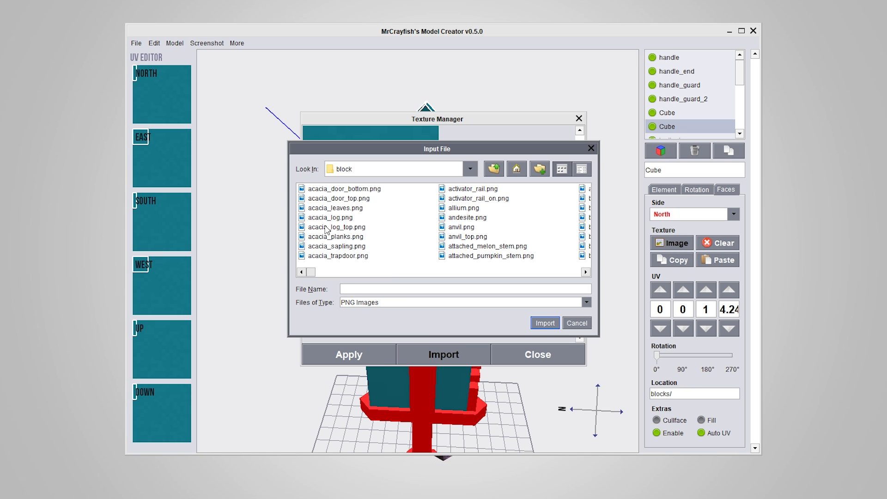
pyautogui.click(300, 219)
pyautogui.click(550, 326)
pyautogui.click(375, 193)
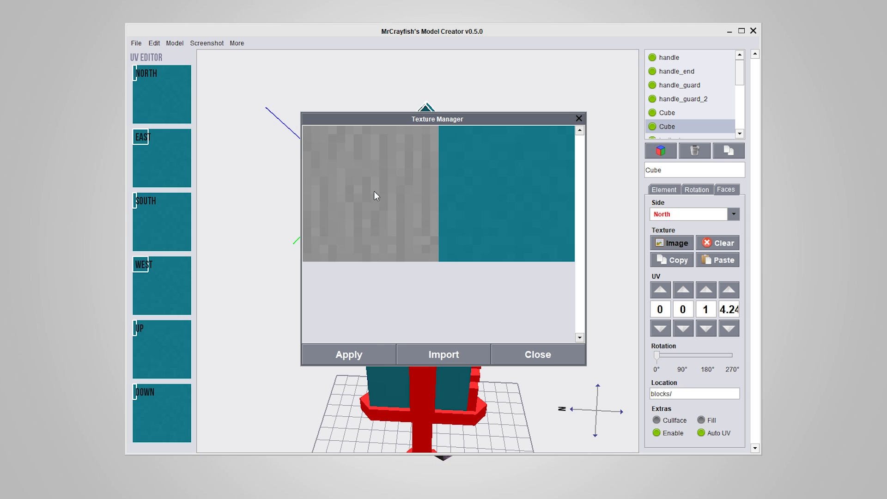
pyautogui.click(372, 351)
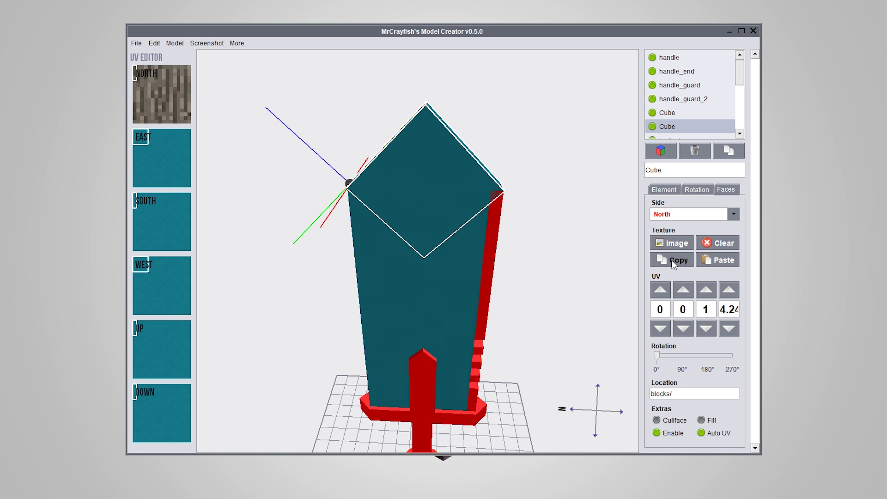
pyautogui.click(716, 260)
# - Examine the overlapping surfaces where the tip cube meets the main blade, with the tip's size and position settings open
pyautogui.moveTo(462, 292); pyautogui.dragTo(367, 285)
pyautogui.moveTo(347, 286); pyautogui.dragTo(429, 222)
pyautogui.click(667, 192)
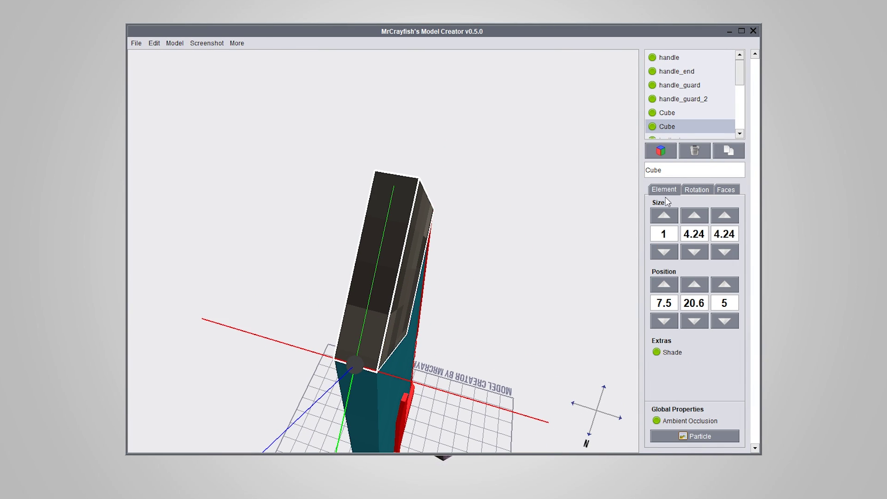
pyautogui.moveTo(463, 233); pyautogui.dragTo(460, 301, button='right')
pyautogui.moveTo(460, 301); pyautogui.dragTo(481, 316)
pyautogui.scroll(4, 482, 322)
pyautogui.moveTo(482, 323); pyautogui.dragTo(467, 237, button='right')
pyautogui.moveTo(469, 240); pyautogui.dragTo(410, 189)
pyautogui.moveTo(471, 184); pyautogui.dragTo(534, 204)
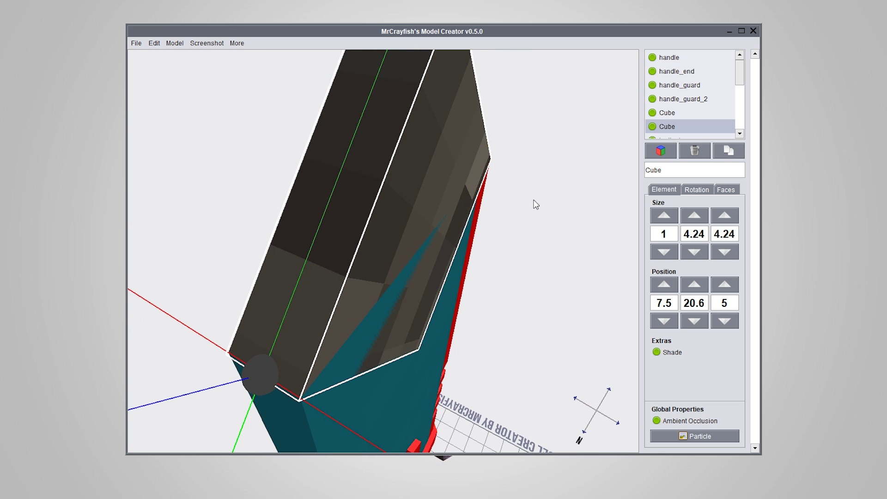
# - Set the blade tip's X size to 0.98 and its X position to 7.51, making it slightly thinner than the blade
pyautogui.click(665, 253)
pyautogui.click(665, 253)
pyautogui.click(675, 301)
pyautogui.write('1')
pyautogui.press('Return')
pyautogui.scroll(-3, 421, 326)
pyautogui.moveTo(420, 322); pyautogui.dragTo(433, 282)
pyautogui.moveTo(433, 282); pyautogui.dragTo(390, 243, button='right')
pyautogui.click(390, 243)
pyautogui.moveTo(573, 301); pyautogui.dragTo(619, 273, button='right')
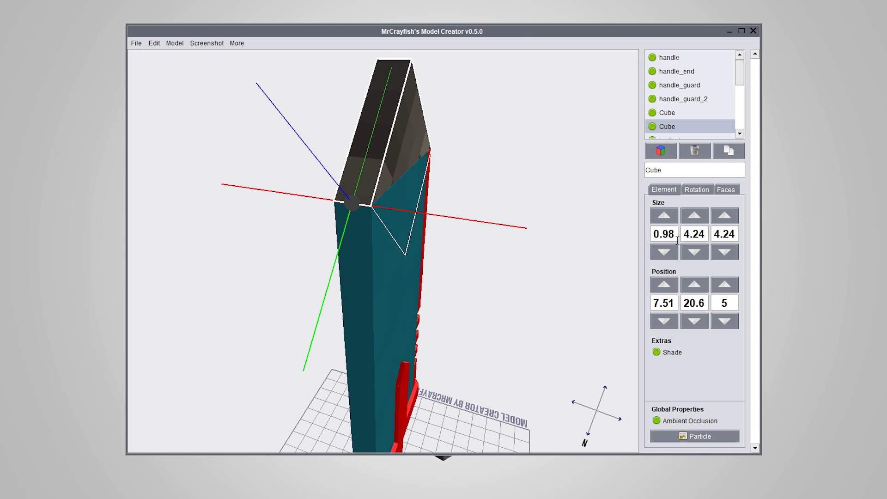
# - Revert the blade tip's X size and X position to their original values
pyautogui.click(664, 216)
pyautogui.click(664, 215)
pyautogui.press('BackSpace')
pyautogui.moveTo(556, 293); pyautogui.dragTo(457, 250, button='right')
# - Reapply the cyan concrete texture to the blade tip's North face and copy it onto all the tip's faces
pyautogui.click(726, 190)
pyautogui.click(672, 243)
pyautogui.click(362, 226)
pyautogui.click(349, 357)
pyautogui.click(682, 263)
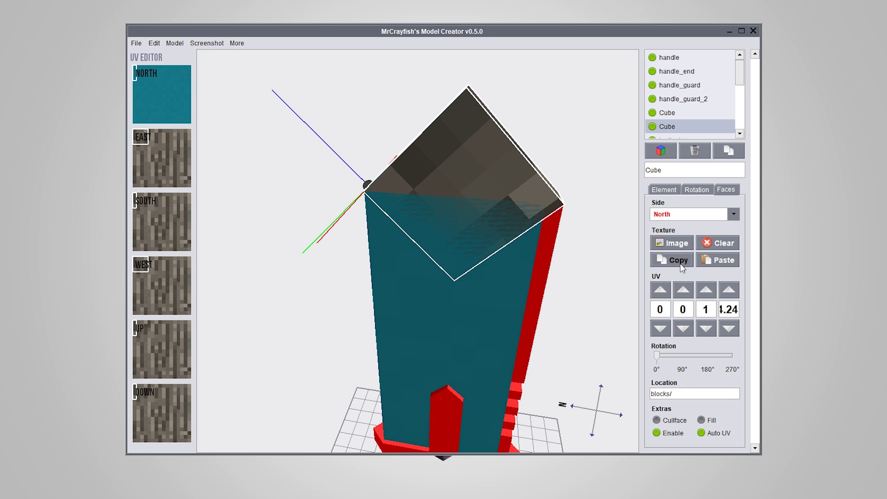
pyautogui.keyDown('shift'); pyautogui.click(707, 261); pyautogui.keyUp('shift')
# - Paste the copied cyan concrete texture onto the long tooth (teeth_5) along the blade's edge
pyautogui.moveTo(504, 259); pyautogui.dragTo(416, 162, button='right')
pyautogui.keyDown('ctrl'); pyautogui.click(508, 241); pyautogui.keyUp('ctrl')
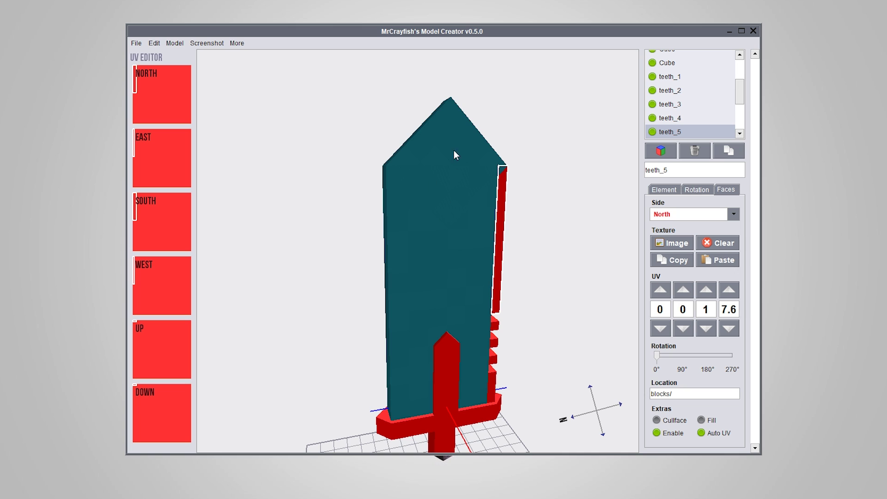
pyautogui.moveTo(447, 211); pyautogui.dragTo(433, 174, button='right')
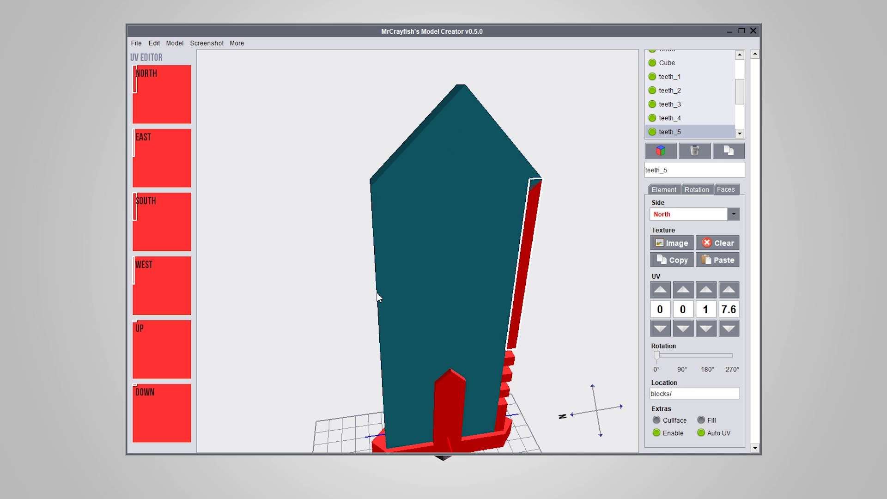
pyautogui.moveTo(618, 271); pyautogui.dragTo(491, 225, button='right')
pyautogui.scroll(6, 492, 217)
pyautogui.moveTo(508, 133); pyautogui.dragTo(492, 222)
pyautogui.moveTo(492, 221); pyautogui.dragTo(530, 225, button='right')
pyautogui.scroll(-5, 462, 205)
pyautogui.click(718, 259)
# - Paste the cyan concrete texture onto the remaining blade teeth, teeth_4 through teeth_1
pyautogui.moveTo(483, 308); pyautogui.dragTo(481, 70)
pyautogui.click(437, 259)
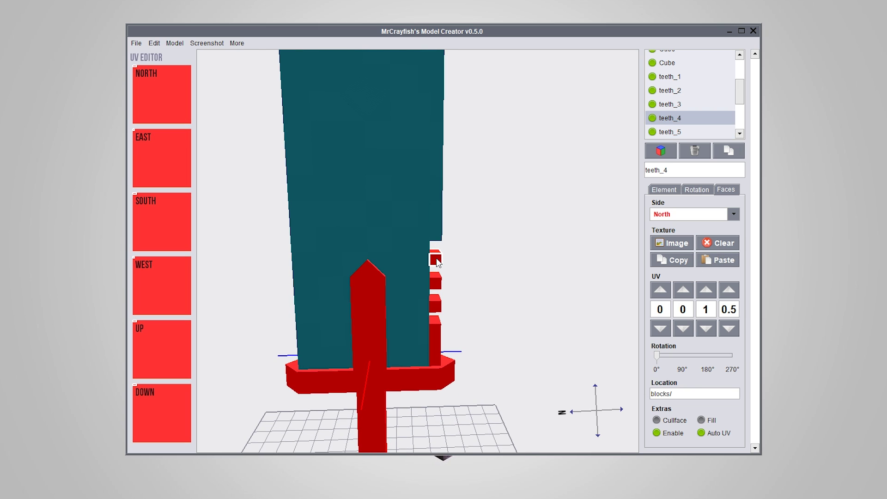
pyautogui.click(718, 260)
pyautogui.moveTo(499, 321); pyautogui.dragTo(426, 285)
pyautogui.click(426, 285)
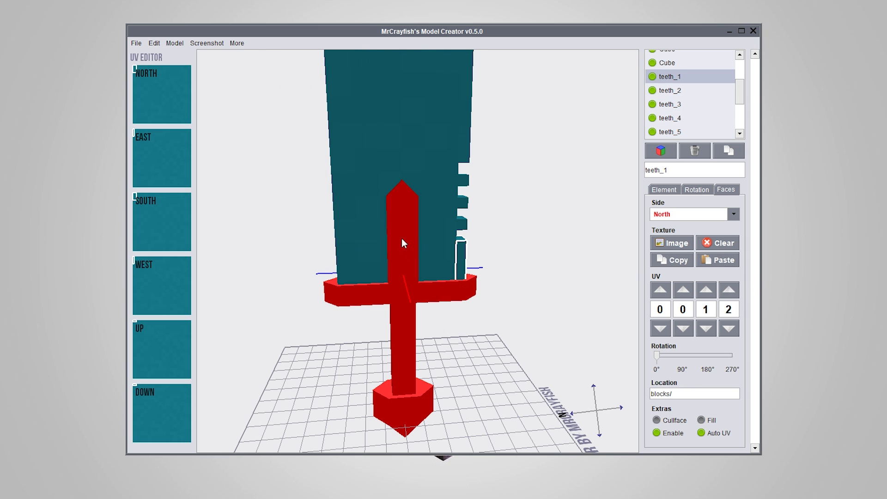
# - Select handle_guard_2 and import gray_concrete.png from the block folder into its texture choices
pyautogui.click(405, 241)
pyautogui.moveTo(414, 391); pyautogui.dragTo(342, 296)
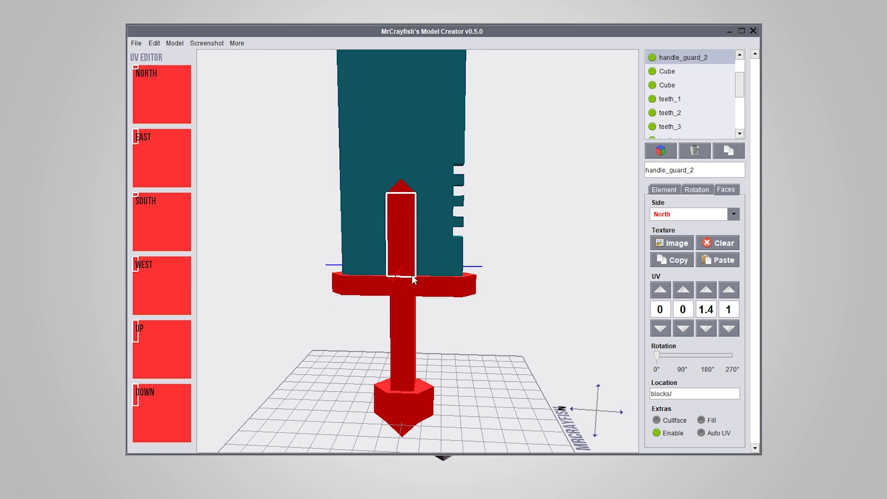
pyautogui.click(671, 245)
pyautogui.click(434, 358)
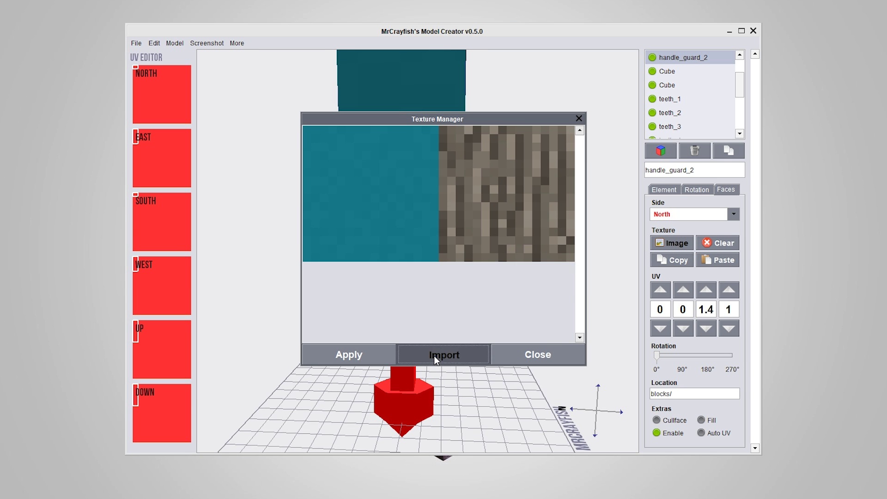
pyautogui.click(459, 211)
pyautogui.write('conduit.png')
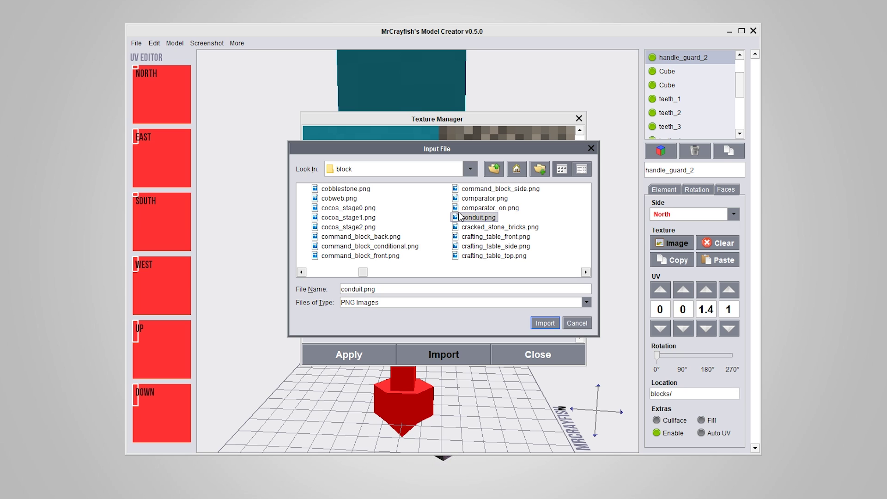
pyautogui.press('Right')
pyautogui.click(456, 209)
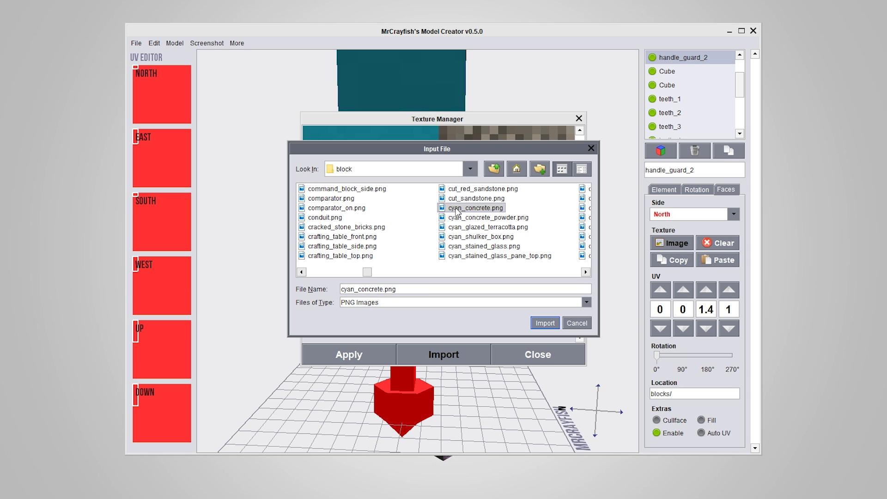
pyautogui.write('gray')
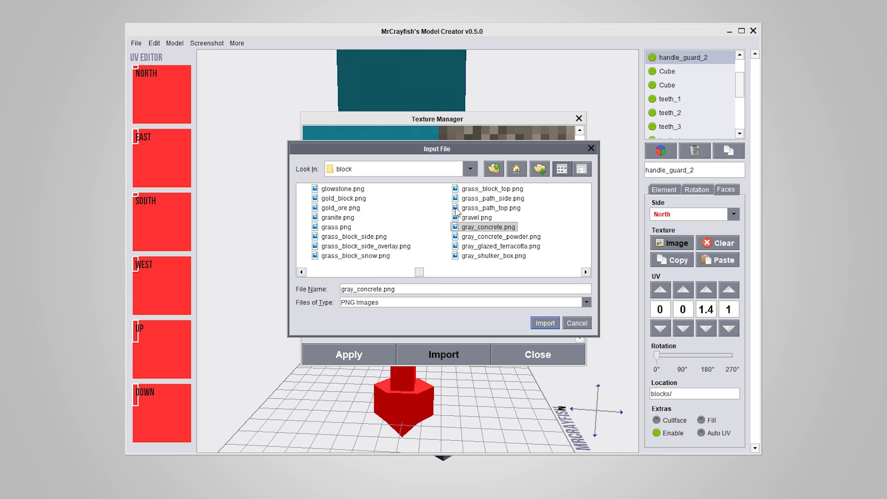
pyautogui.press('Return')
# - Import a plain light grey block texture from the same folder as well
pyautogui.click(430, 355)
pyautogui.click(454, 231)
pyautogui.write('light_blue')
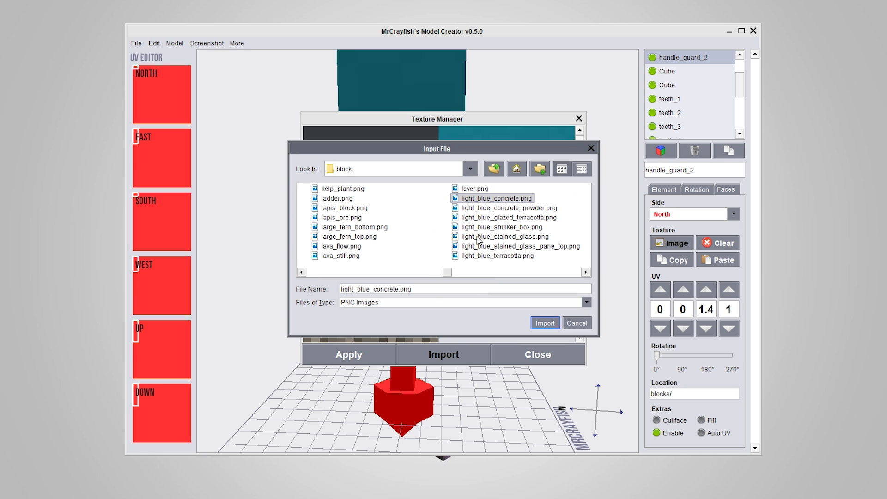
pyautogui.click(585, 272)
pyautogui.press('Right')
pyautogui.click(545, 323)
# - Apply gray concrete to all faces of handle_guard_2 and paste it onto the guard's pointed tip
pyautogui.click(512, 212)
pyautogui.click(349, 354)
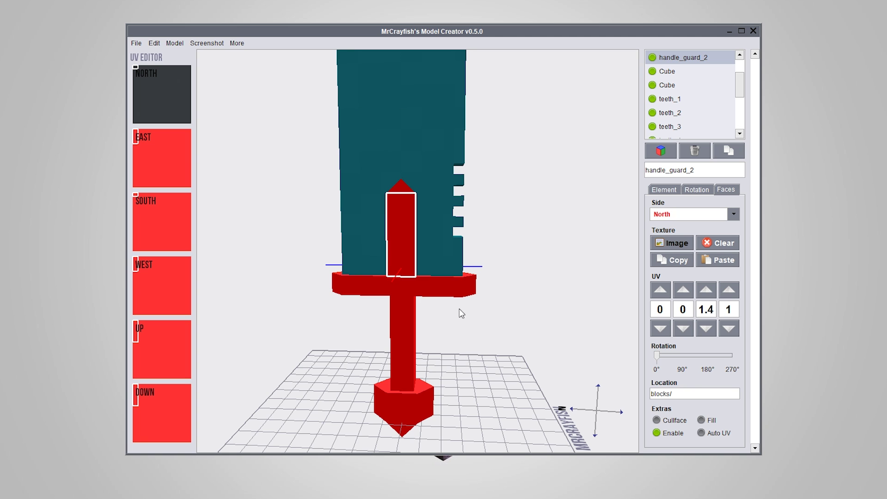
pyautogui.click(673, 260)
pyautogui.keyDown('shift'); pyautogui.click(719, 260); pyautogui.keyUp('shift')
pyautogui.moveTo(545, 261); pyautogui.dragTo(384, 269, button='right')
pyautogui.click(400, 204)
pyautogui.keyDown('shift'); pyautogui.click(715, 261); pyautogui.keyUp('shift')
# - Paste gray concrete onto all faces of the crossguard and the angled pieces at both its ends
pyautogui.click(405, 285)
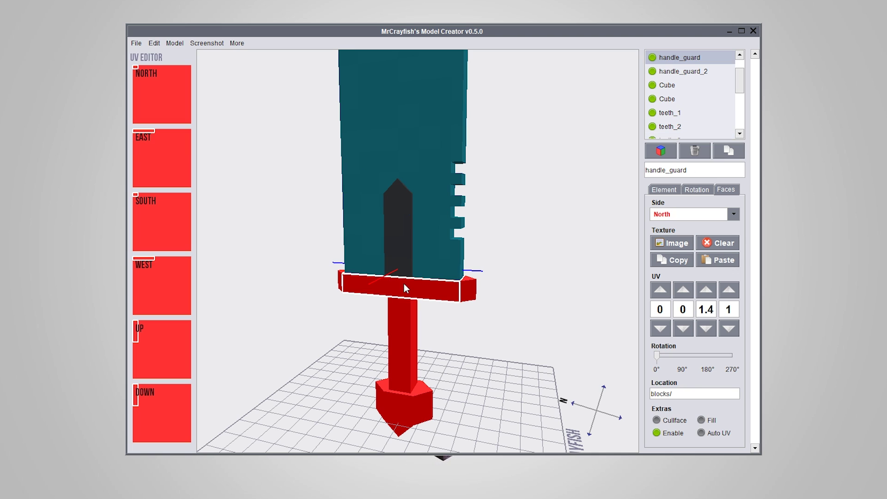
pyautogui.keyDown('shift'); pyautogui.click(733, 262); pyautogui.keyUp('shift')
pyautogui.moveTo(545, 300); pyautogui.dragTo(470, 307, button='right')
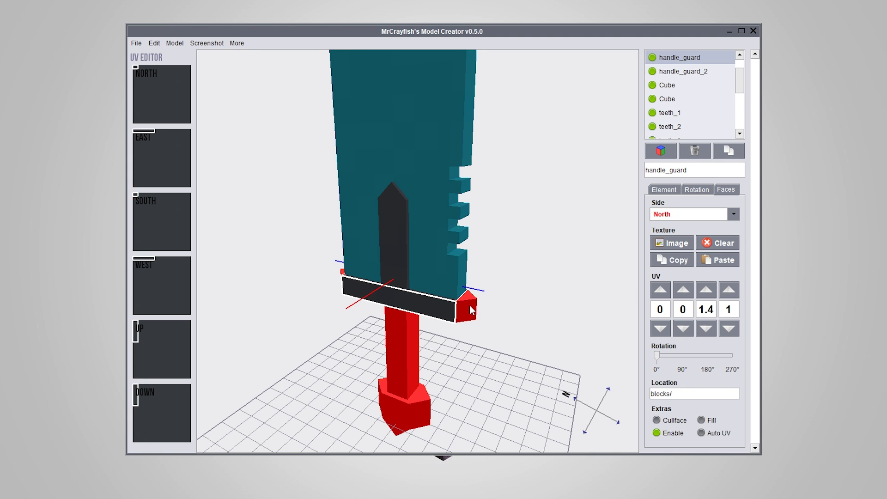
pyautogui.click(469, 308)
pyautogui.keyDown('shift'); pyautogui.click(713, 267); pyautogui.keyUp('shift')
pyautogui.moveTo(545, 286); pyautogui.dragTo(464, 347, button='right')
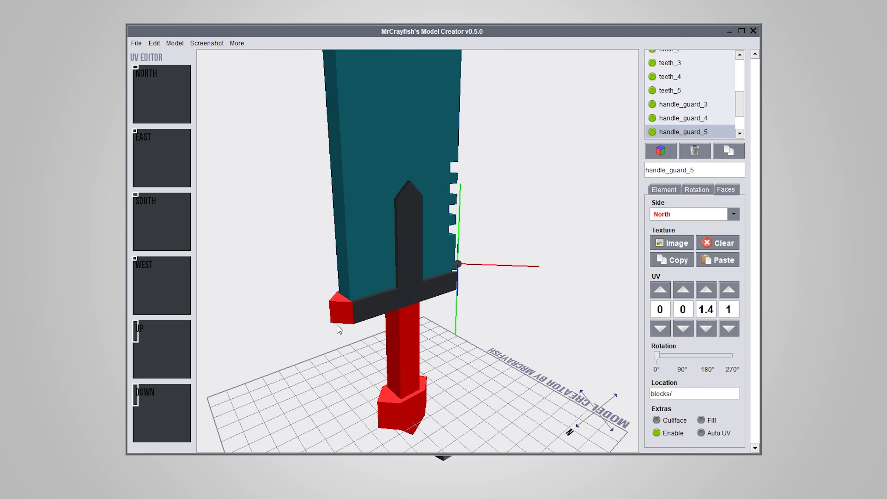
pyautogui.click(342, 314)
pyautogui.keyDown('shift'); pyautogui.click(717, 261); pyautogui.keyUp('shift')
# - Apply the light grey texture to the handle's North face and copy it onto all the handle's faces
pyautogui.moveTo(531, 300); pyautogui.dragTo(406, 327, button='right')
pyautogui.click(406, 327)
pyautogui.click(672, 243)
pyautogui.click(504, 308)
pyautogui.click(349, 355)
pyautogui.click(685, 259)
pyautogui.keyDown('shift'); pyautogui.click(731, 261); pyautogui.keyUp('shift')
# - Apply gray concrete to the first handle_end cube's North face and copy it onto all its faces
pyautogui.moveTo(527, 358); pyautogui.dragTo(540, 242, button='right')
pyautogui.click(439, 329)
pyautogui.click(671, 247)
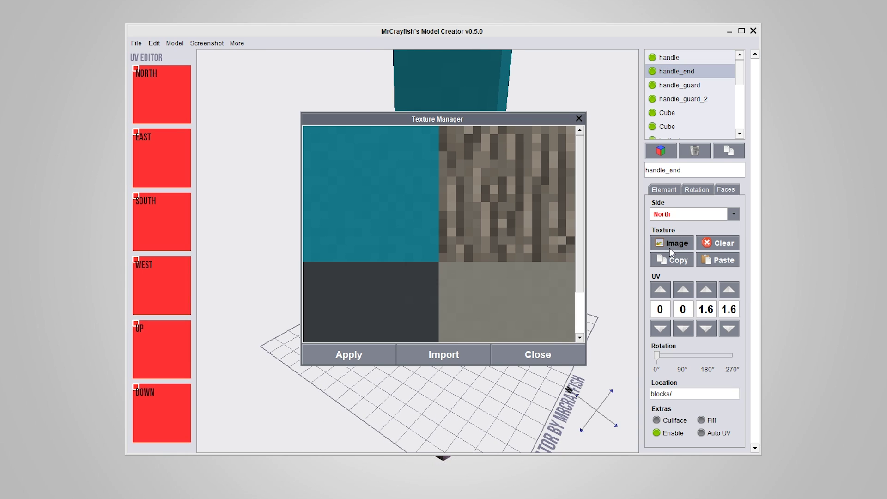
pyautogui.click(393, 273)
pyautogui.click(369, 354)
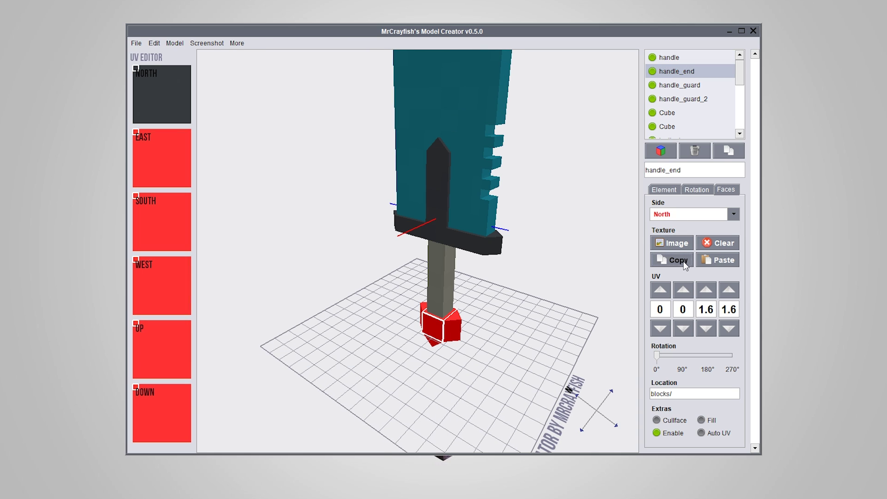
pyautogui.keyDown('shift'); pyautogui.click(714, 261); pyautogui.keyUp('shift')
# - Paste gray concrete onto all faces of the three remaining handle_end cubes and clear the selection
pyautogui.moveTo(487, 335); pyautogui.dragTo(548, 271, button='right')
pyautogui.keyDown('ctrl'); pyautogui.click(456, 324); pyautogui.keyUp('ctrl')
pyautogui.keyDown('shift'); pyautogui.click(717, 262); pyautogui.keyUp('shift')
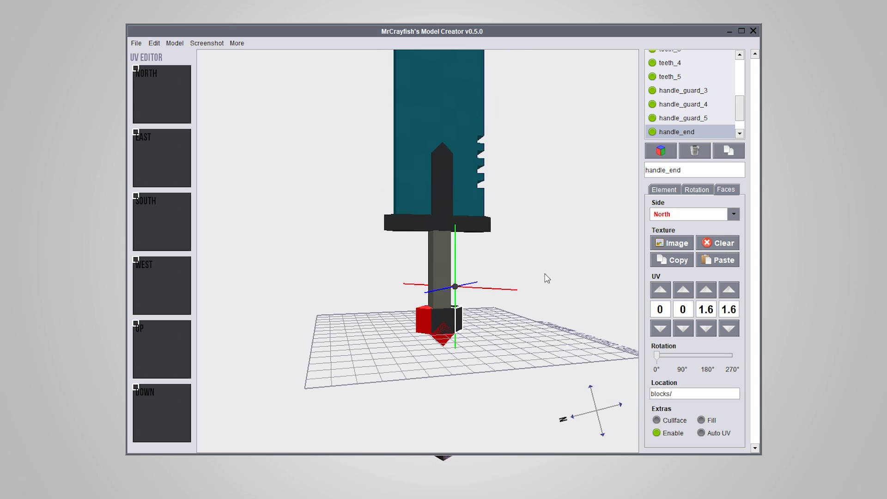
pyautogui.keyDown('ctrl'); pyautogui.click(423, 320); pyautogui.keyUp('ctrl')
pyautogui.keyDown('shift'); pyautogui.click(722, 262); pyautogui.keyUp('shift')
pyautogui.moveTo(488, 344)
pyautogui.mouseDown(button='right')
pyautogui.moveTo(471, 299)
pyautogui.moveTo(493, 356)
pyautogui.mouseUp(button='right')
pyautogui.keyDown('ctrl'); pyautogui.click(441, 333); pyautogui.keyUp('ctrl')
pyautogui.keyDown('shift'); pyautogui.click(719, 260); pyautogui.keyUp('shift')
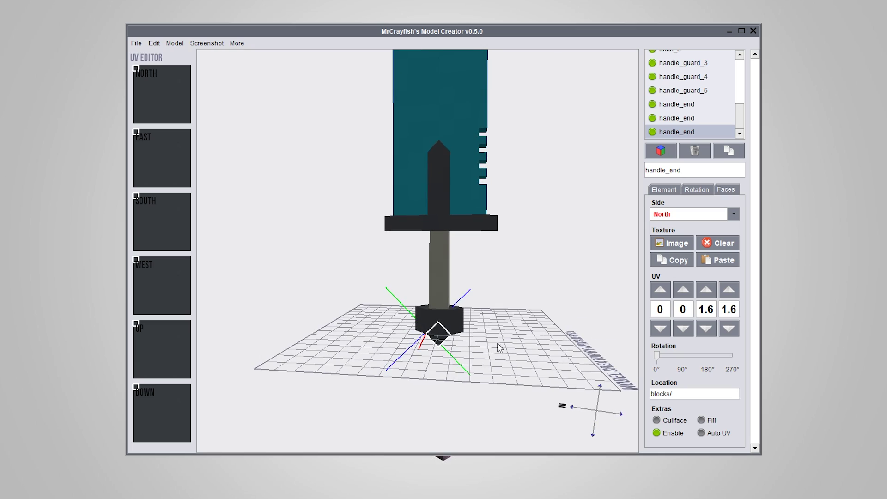
pyautogui.keyDown('ctrl'); pyautogui.click(499, 340); pyautogui.keyUp('ctrl')
# - Add a new cube to the textured sword model
pyautogui.scroll(-3, 505, 273)
pyautogui.moveTo(500, 231); pyautogui.dragTo(502, 252)
pyautogui.moveTo(505, 257); pyautogui.dragTo(440, 148, button='right')
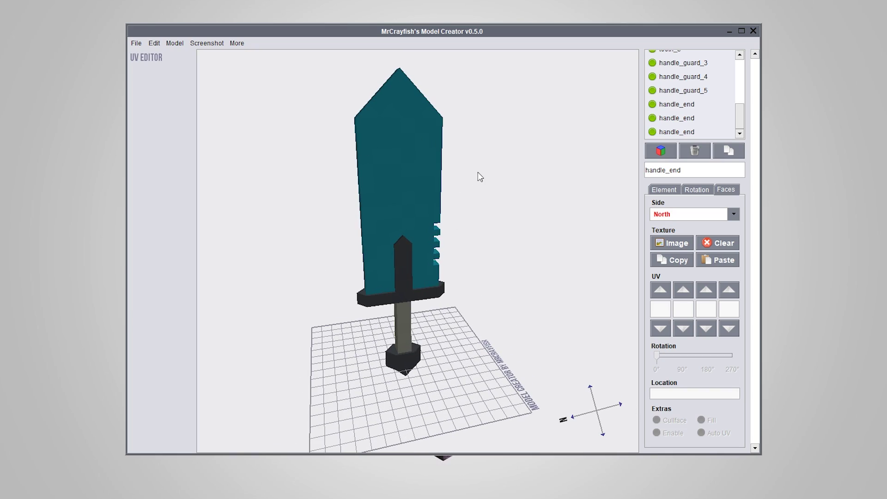
pyautogui.moveTo(507, 248); pyautogui.dragTo(466, 268, button='right')
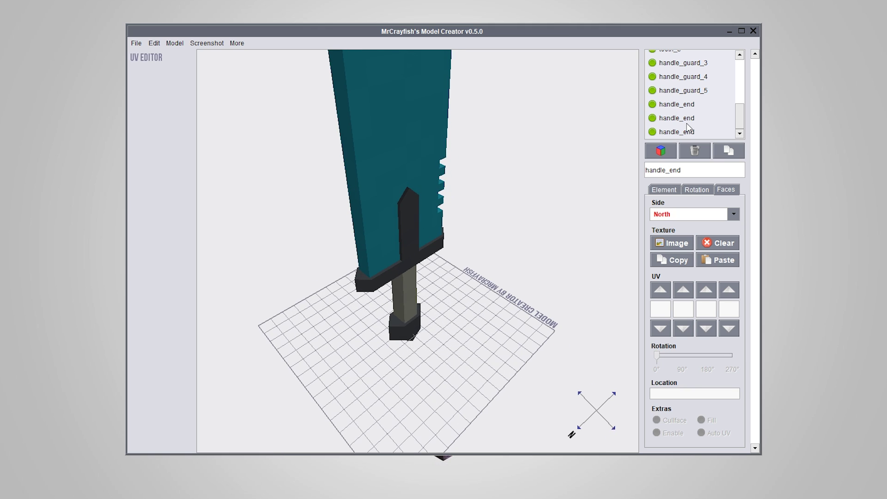
pyautogui.click(661, 151)
pyautogui.moveTo(483, 307); pyautogui.dragTo(199, 74, button='right')
# - Save the project in the Documents folder as sword_2.model
pyautogui.click(136, 43)
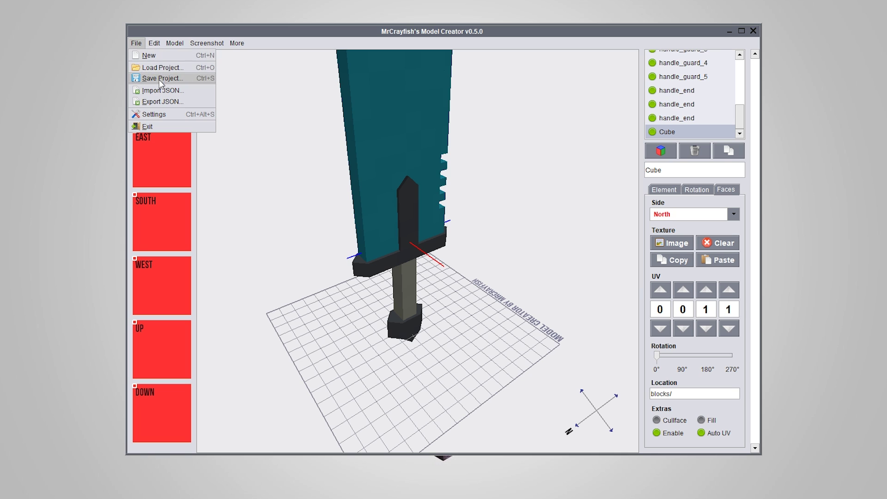
pyautogui.click(159, 78)
pyautogui.click(403, 229)
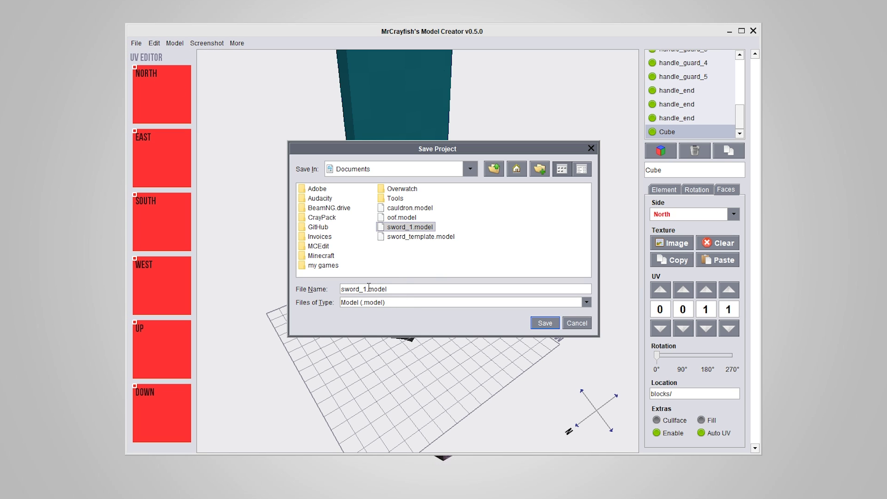
pyautogui.click(371, 289)
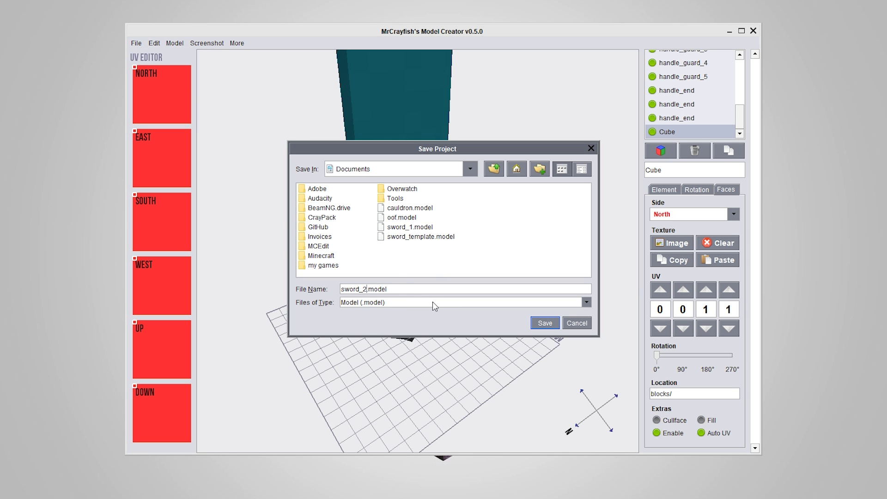
pyautogui.press('Return')
# - Shift the new cube from the grid's corner towards the sword by raising its Z and X positions
pyautogui.moveTo(511, 372); pyautogui.dragTo(409, 348)
pyautogui.moveTo(408, 344); pyautogui.dragTo(430, 363, button='right')
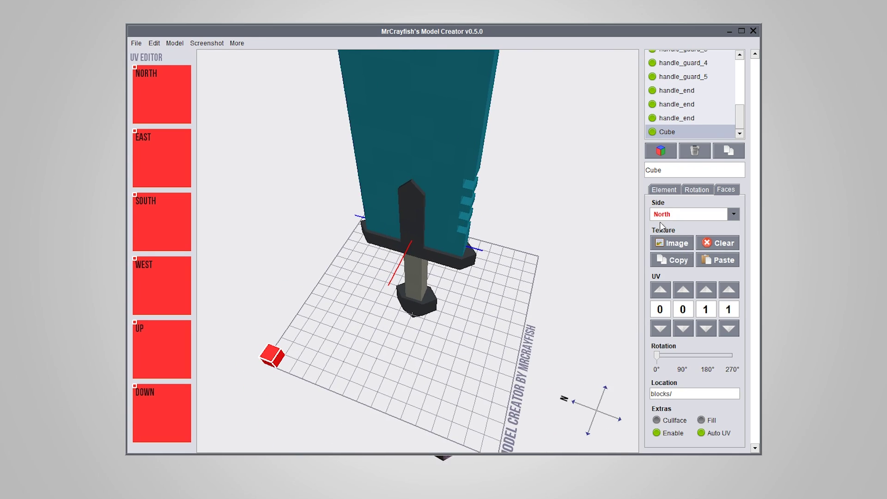
pyautogui.click(666, 188)
pyautogui.moveTo(377, 380); pyautogui.dragTo(343, 370)
pyautogui.click(725, 285)
pyautogui.click(724, 284)
pyautogui.click(725, 284)
pyautogui.click(724, 285)
pyautogui.click(663, 284)
pyautogui.click(662, 284)
pyautogui.click(663, 284)
pyautogui.click(662, 284)
pyautogui.click(662, 285)
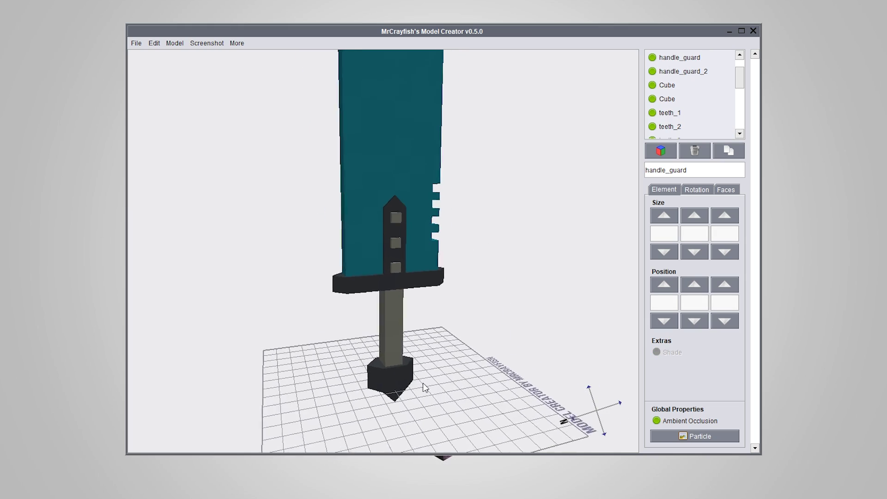
# - Open the model's display properties and move the dialog clear of the sword preview
pyautogui.moveTo(422, 386); pyautogui.dragTo(280, 203)
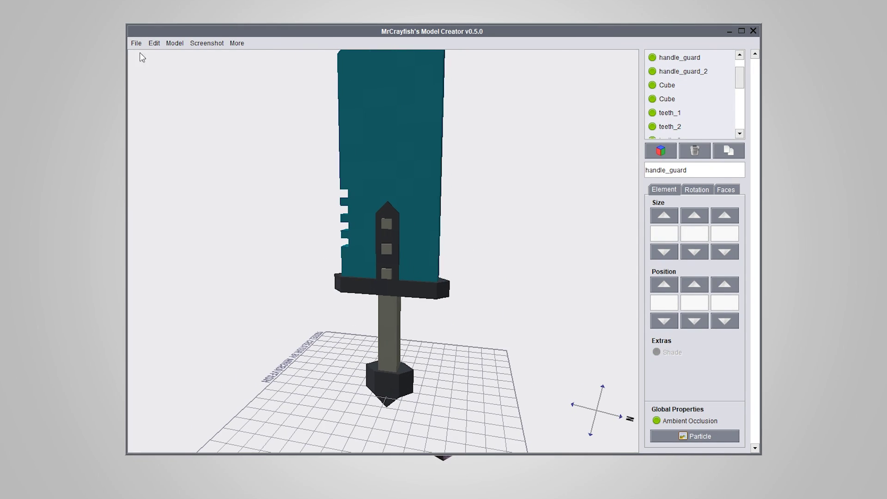
pyautogui.click(176, 38)
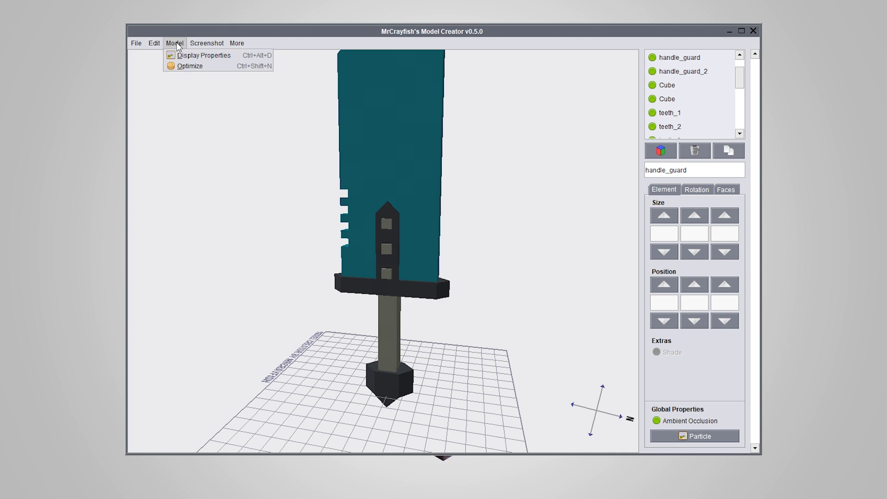
pyautogui.click(175, 43)
pyautogui.click(175, 43)
pyautogui.click(188, 55)
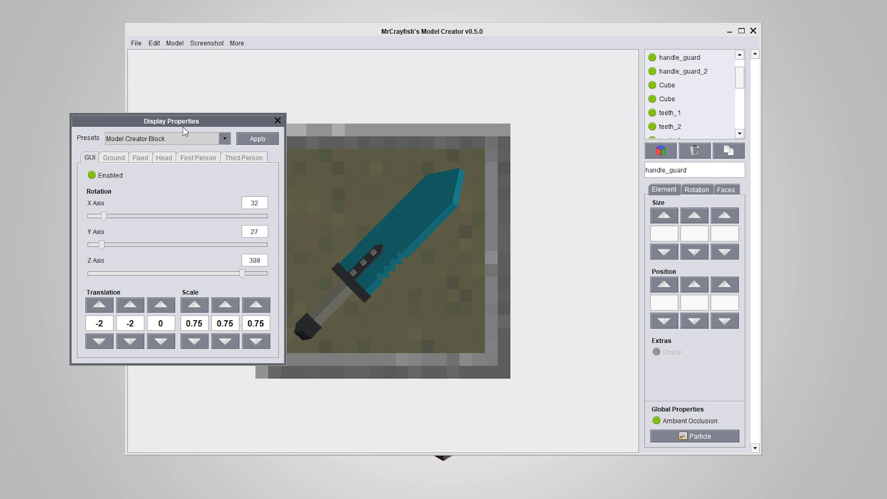
pyautogui.moveTo(170, 121); pyautogui.dragTo(117, 133)
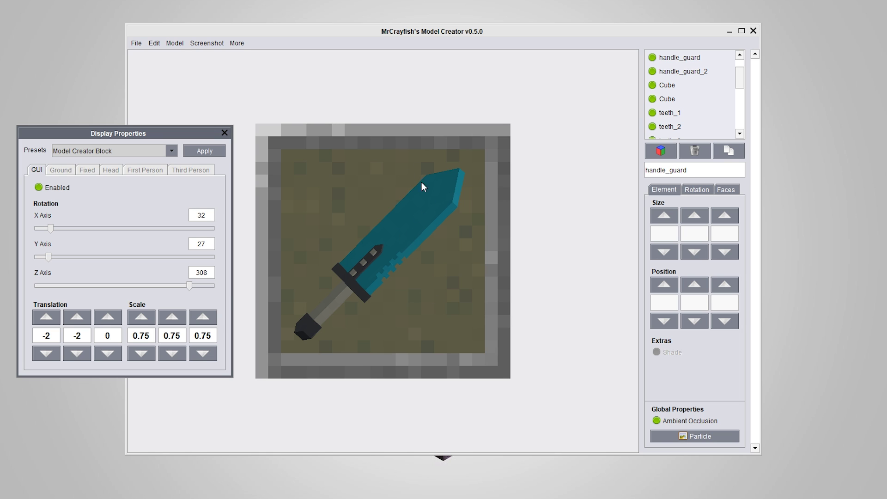
# - Examine how the sword stands in the Ground display preview
pyautogui.click(61, 170)
pyautogui.scroll(-12, 418, 298)
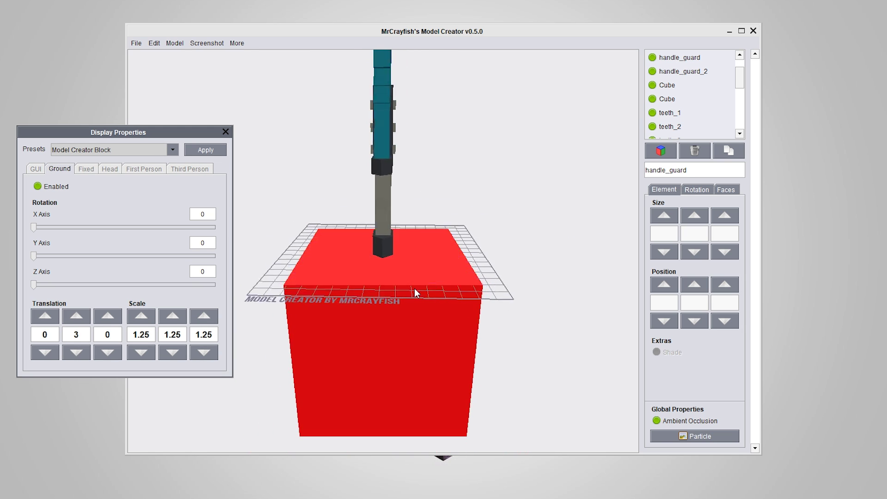
pyautogui.scroll(-5, 384, 279)
pyautogui.moveTo(369, 280)
pyautogui.mouseDown()
pyautogui.moveTo(410, 281)
pyautogui.moveTo(354, 278)
pyautogui.mouseUp()
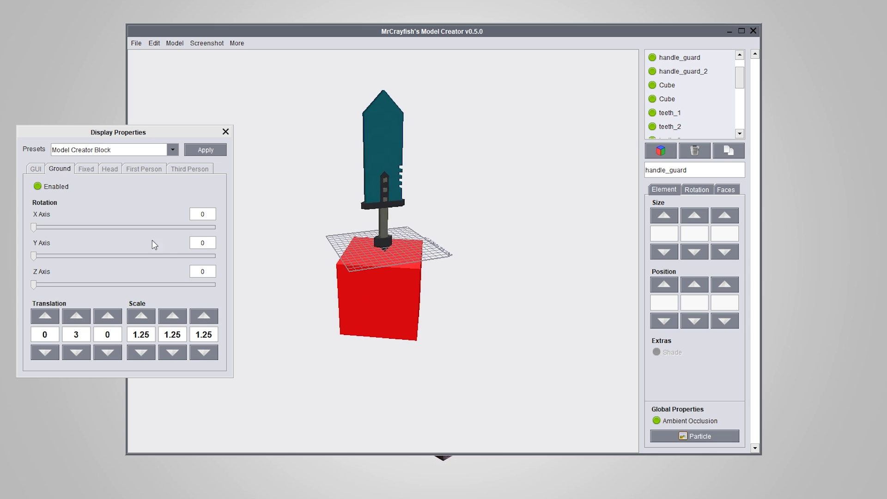
# - Set the X translation of the sword's Fixed display to 2
pyautogui.click(79, 170)
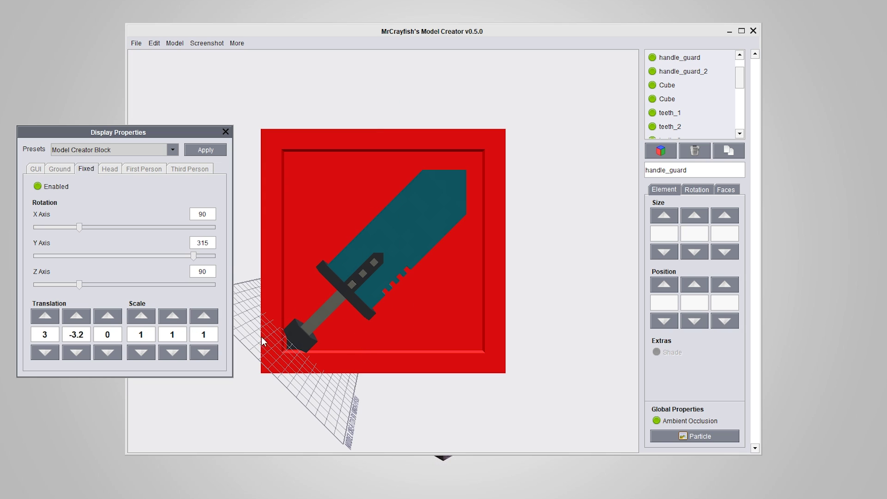
pyautogui.moveTo(328, 355); pyautogui.dragTo(366, 398)
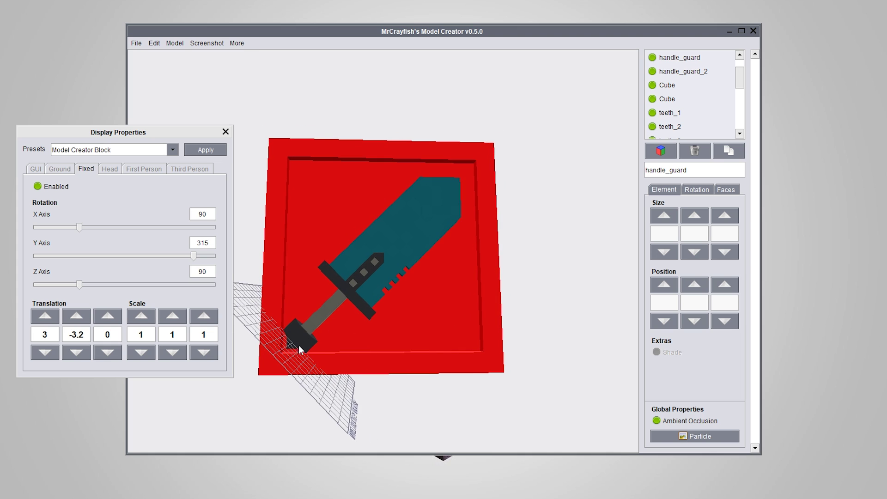
pyautogui.moveTo(468, 165); pyautogui.dragTo(478, 269)
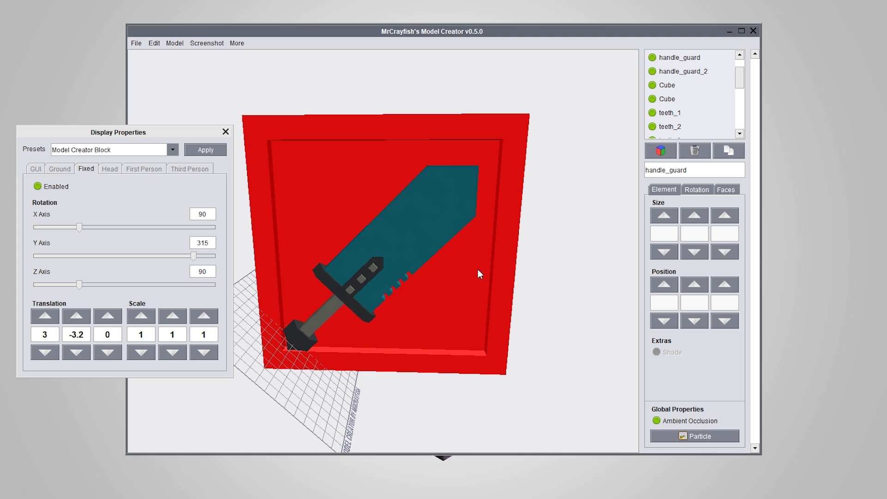
pyautogui.click(44, 316)
pyautogui.keyDown('shift'); pyautogui.click(51, 351); pyautogui.keyUp('shift')
pyautogui.click(51, 351)
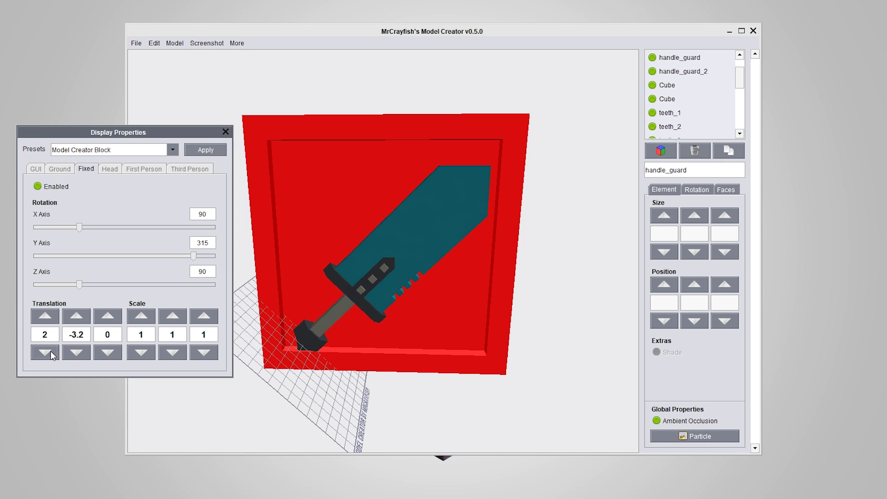
# - Set the Y translation of the Fixed display to -2.2 and disable the Head display
pyautogui.click(77, 316)
pyautogui.moveTo(273, 447); pyautogui.dragTo(302, 417)
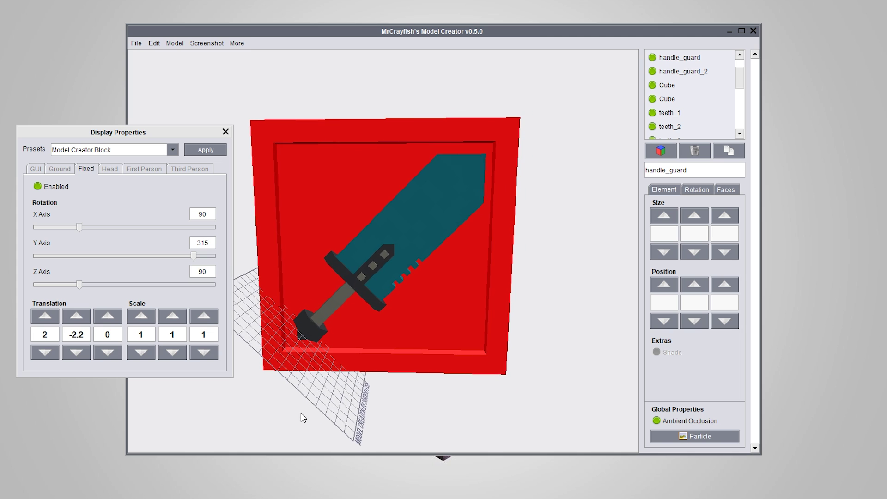
pyautogui.click(110, 170)
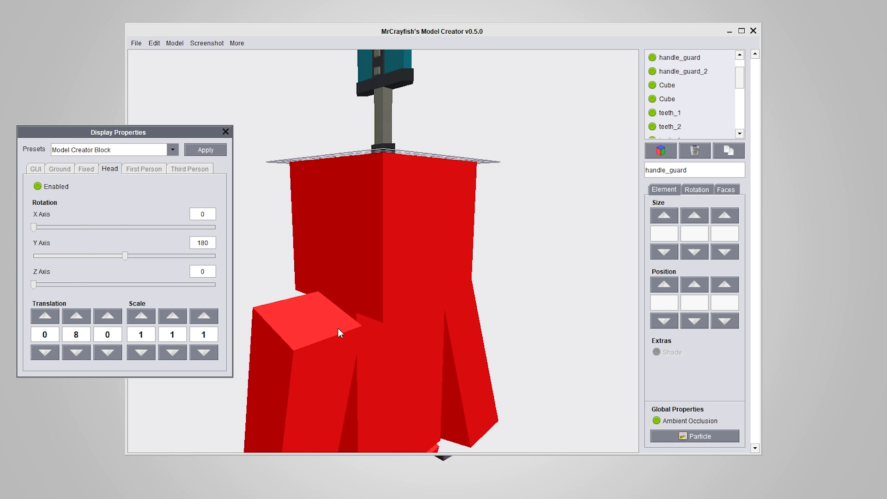
pyautogui.moveTo(431, 236); pyautogui.dragTo(427, 296)
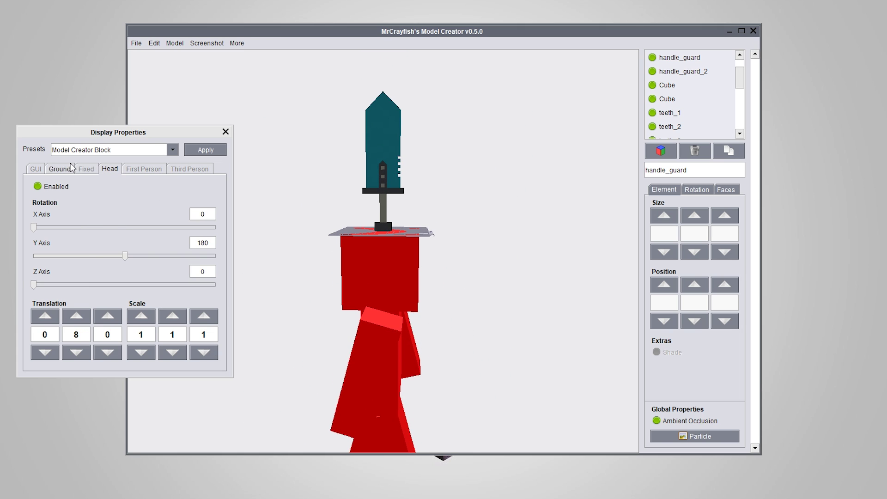
pyautogui.click(38, 186)
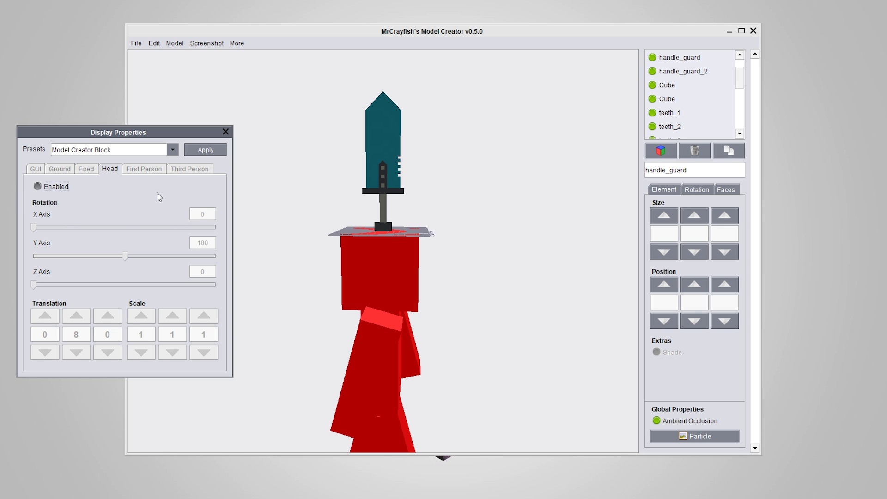
# - Set the scale of the First Person display to 0.8 on all three axes
pyautogui.click(144, 169)
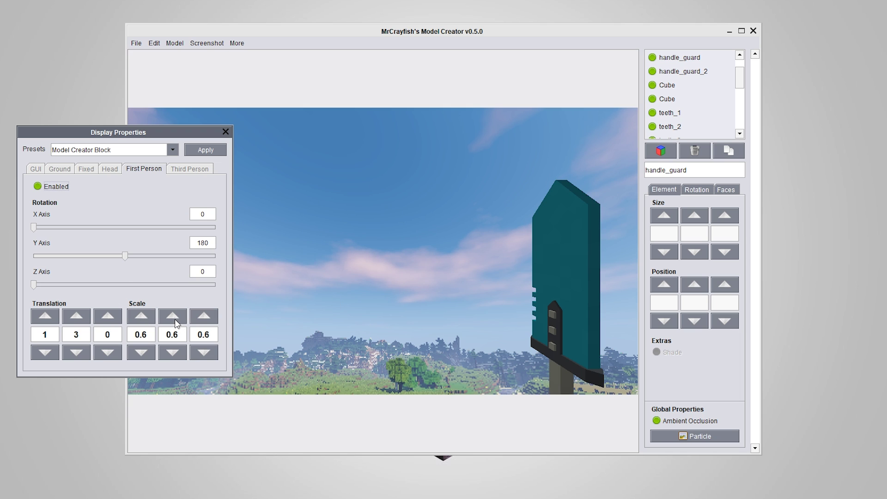
pyautogui.click(141, 317)
pyautogui.click(141, 317)
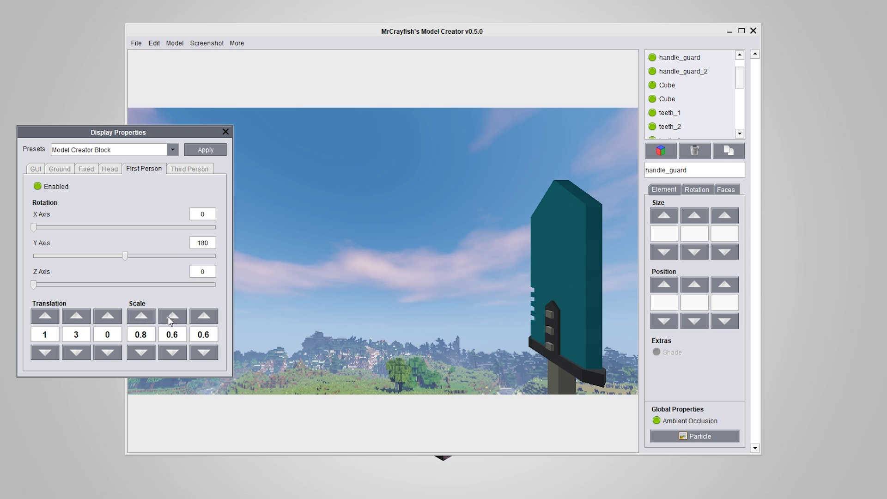
pyautogui.click(204, 317)
pyautogui.click(204, 317)
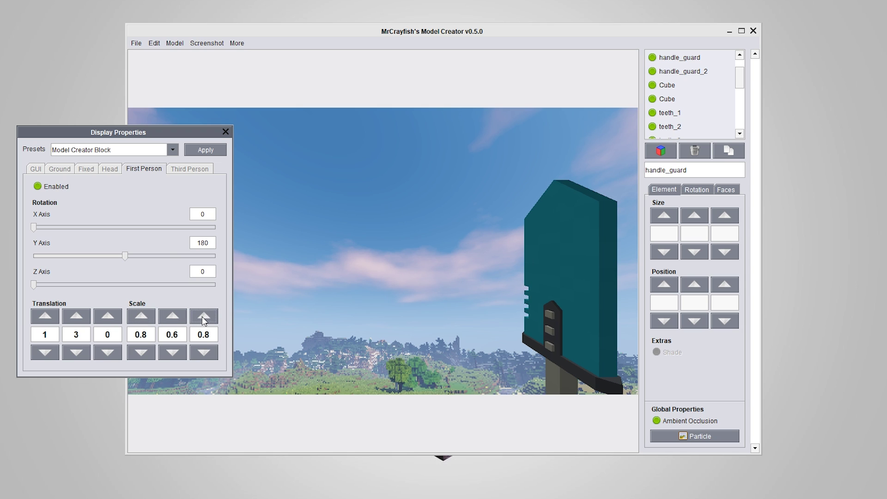
pyautogui.click(172, 317)
pyautogui.click(172, 317)
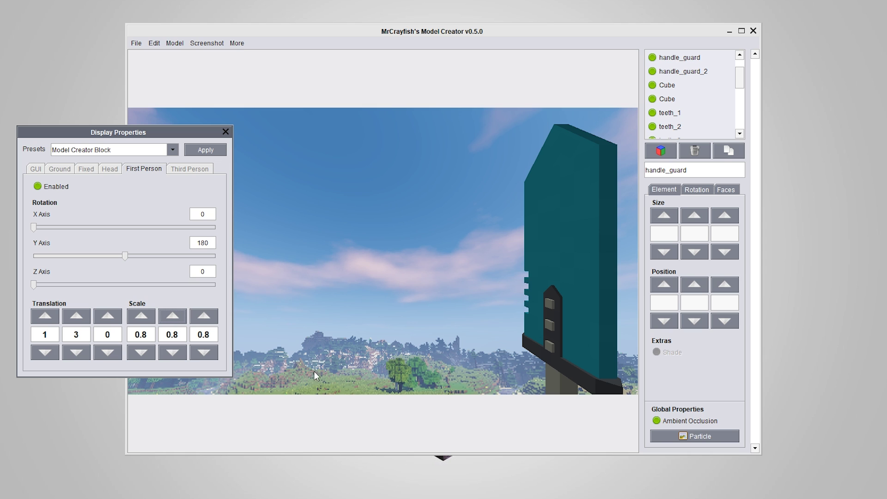
# - Examine how the sword is held in the Third Person display preview and return to the GUI preview
pyautogui.click(193, 169)
pyautogui.scroll(-10, 435, 335)
pyautogui.moveTo(434, 335); pyautogui.dragTo(457, 259, button='right')
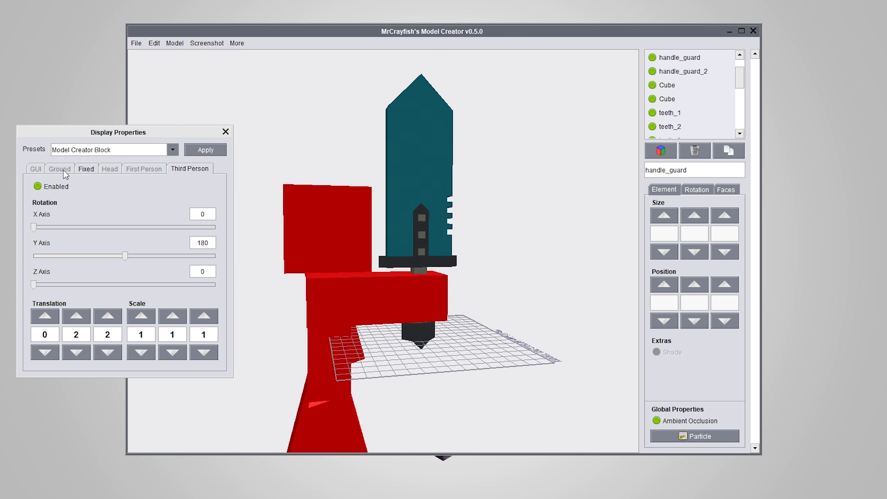
pyautogui.click(37, 169)
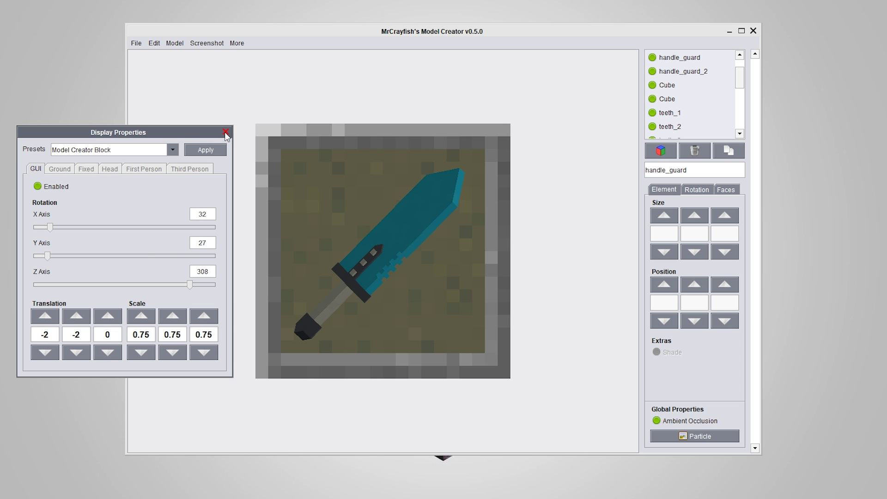
# - View the available display presets without applying one and close the display properties
pyautogui.click(170, 150)
pyautogui.click(171, 149)
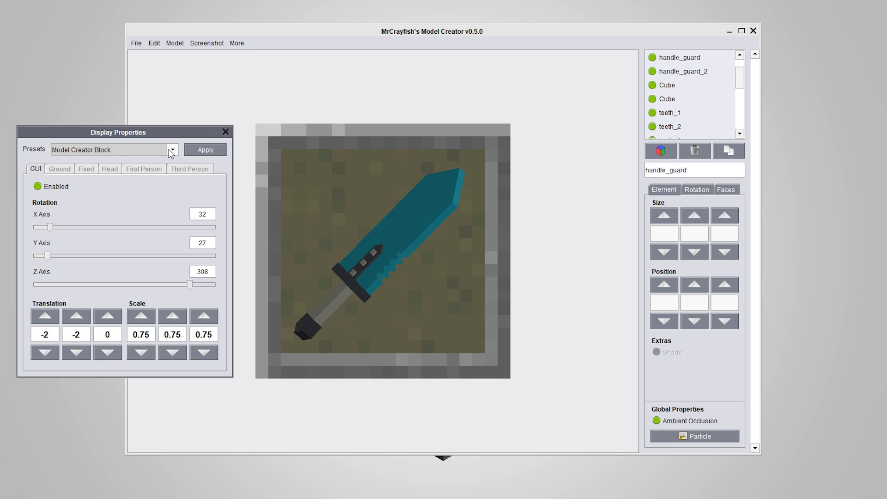
pyautogui.click(175, 153)
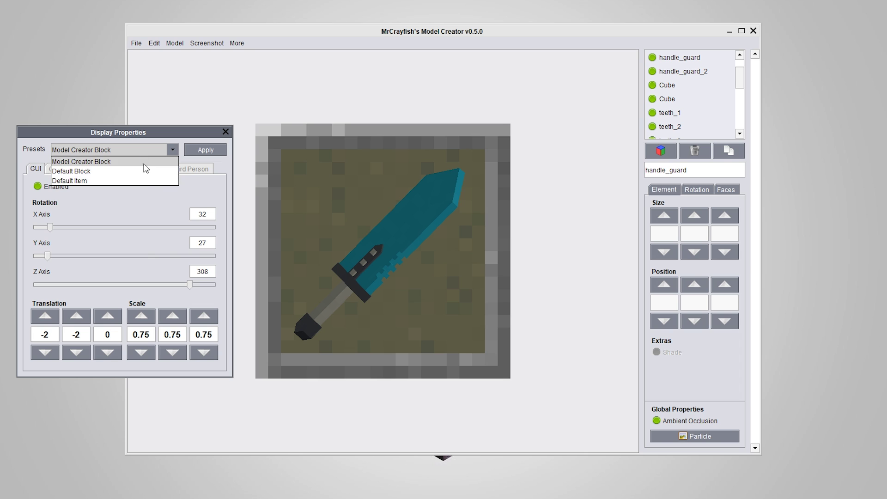
pyautogui.click(178, 155)
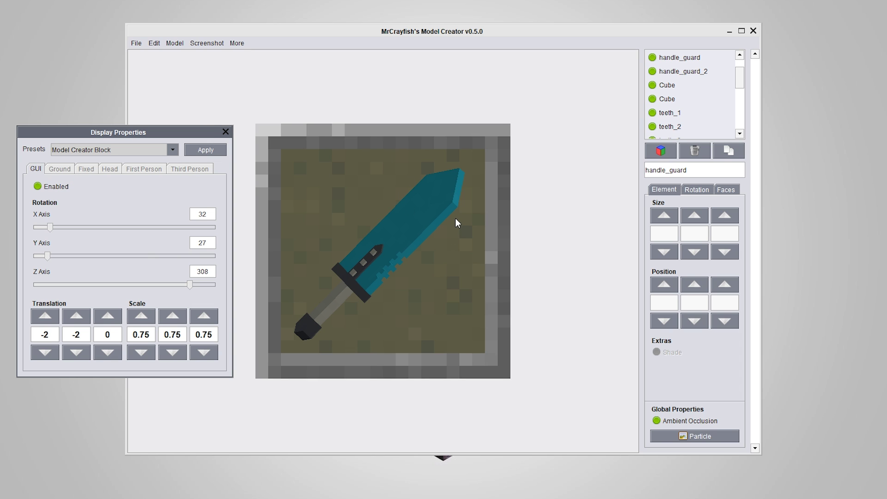
pyautogui.click(227, 132)
pyautogui.moveTo(404, 257); pyautogui.dragTo(462, 335)
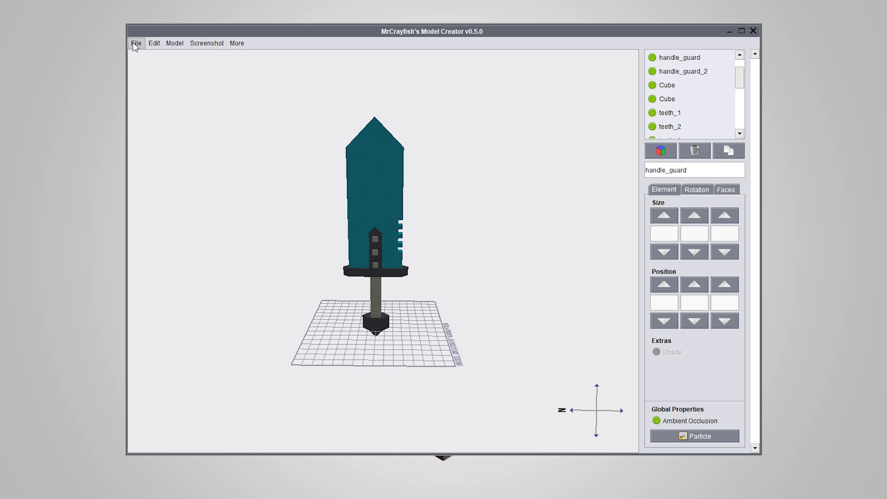
# - Save the project in the Documents folder as sword_3, basing the file name on sword_2.model
pyautogui.click(137, 43)
pyautogui.click(158, 80)
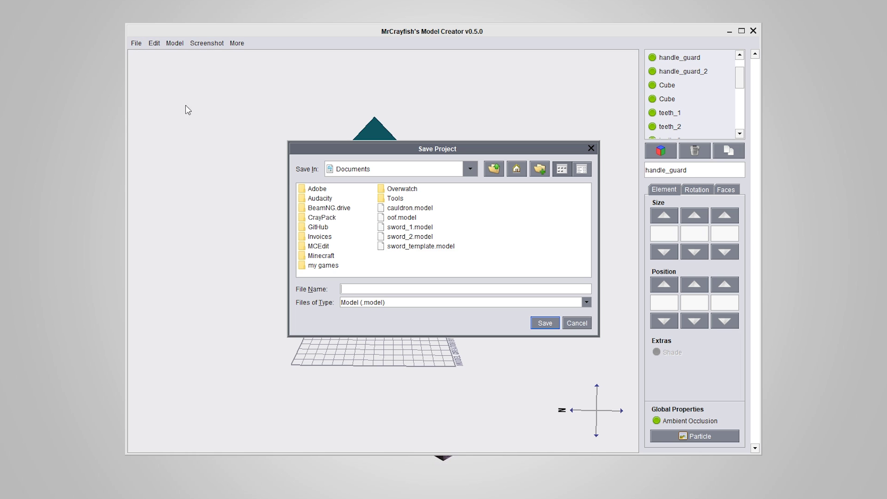
pyautogui.click(400, 237)
pyautogui.click(368, 290)
pyautogui.press('BackSpace')
pyautogui.write('3')
pyautogui.press('Return')
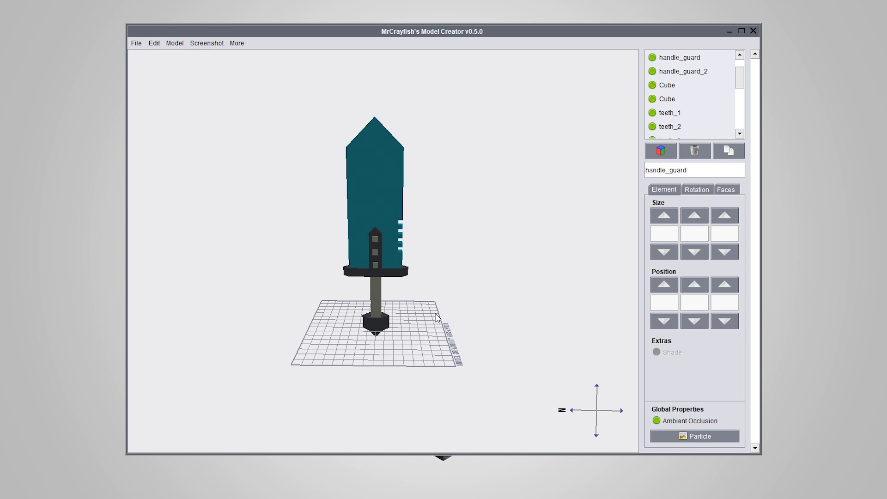
# - Start a JSON export of the model and name it diamond_sword
pyautogui.click(136, 43)
pyautogui.click(162, 101)
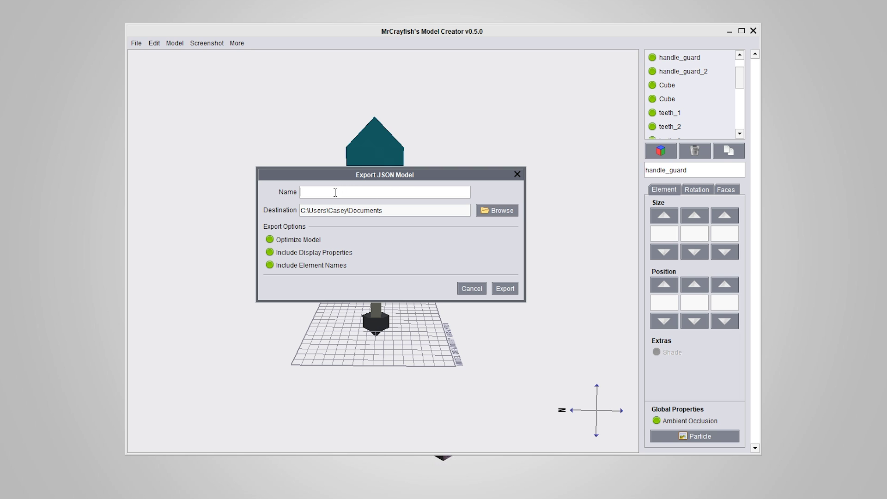
pyautogui.write('iamond_sword')
# - Turn off Include Element Names, export the JSON model to the Documents folder and dismiss the success dialog
pyautogui.click(269, 265)
pyautogui.moveTo(385, 176); pyautogui.dragTo(442, 204)
pyautogui.click(273, 301)
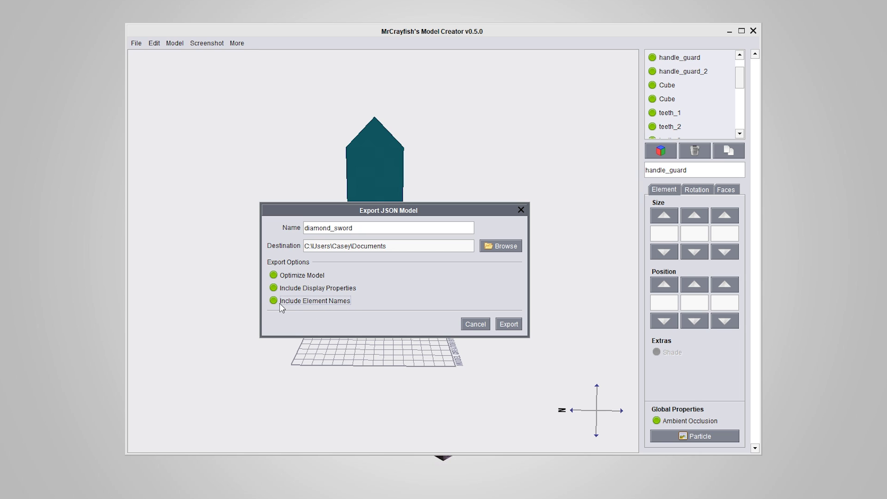
pyautogui.moveTo(292, 303)
pyautogui.click(273, 301)
pyautogui.click(509, 325)
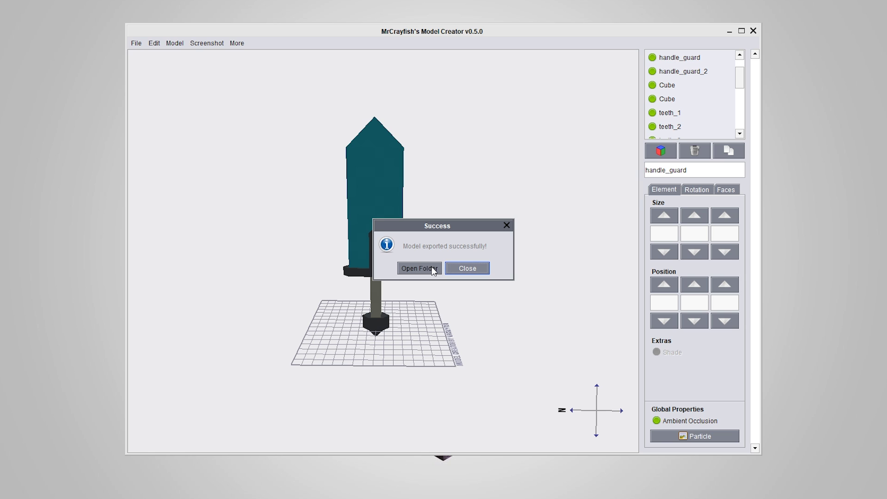
pyautogui.click(471, 270)
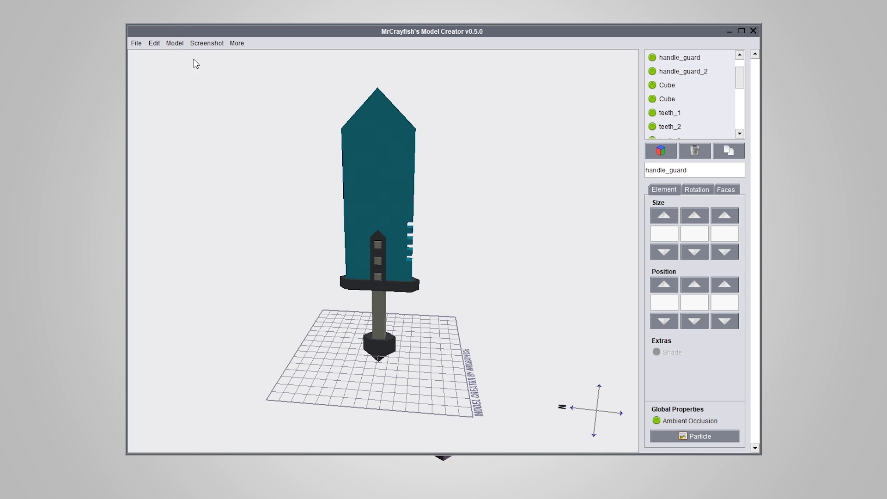
pyautogui.click(178, 44)
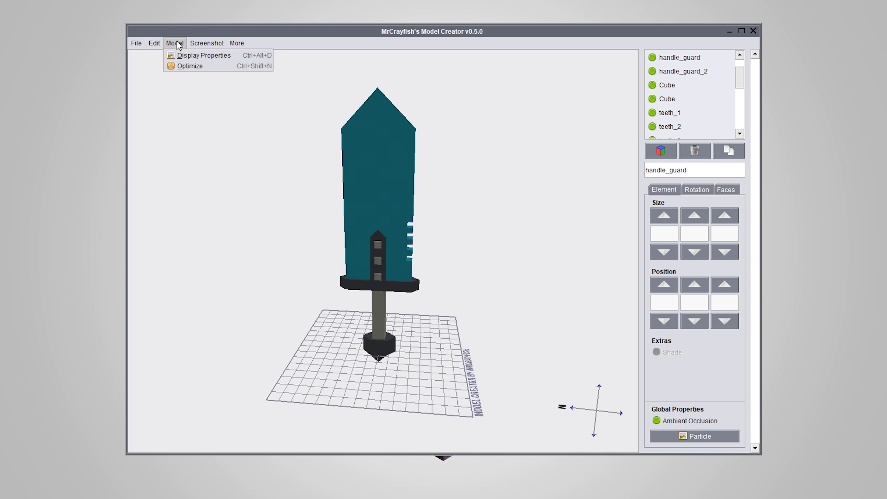
pyautogui.click(189, 66)
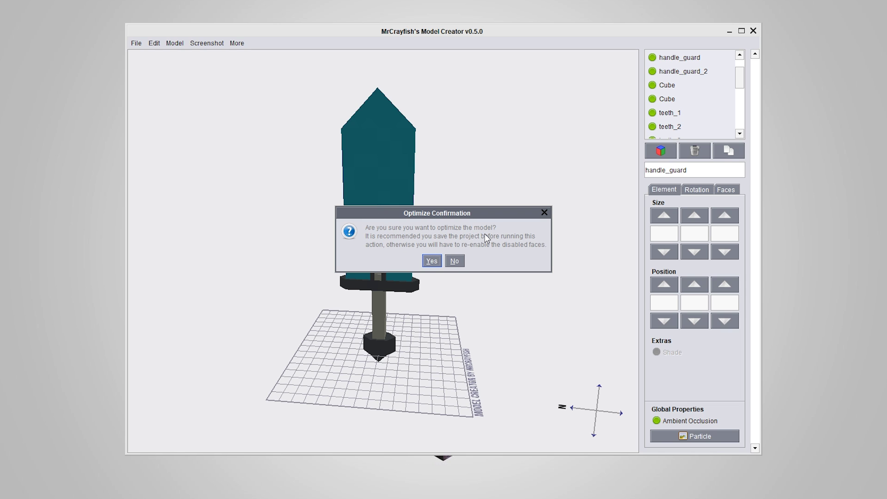
pyautogui.click(458, 263)
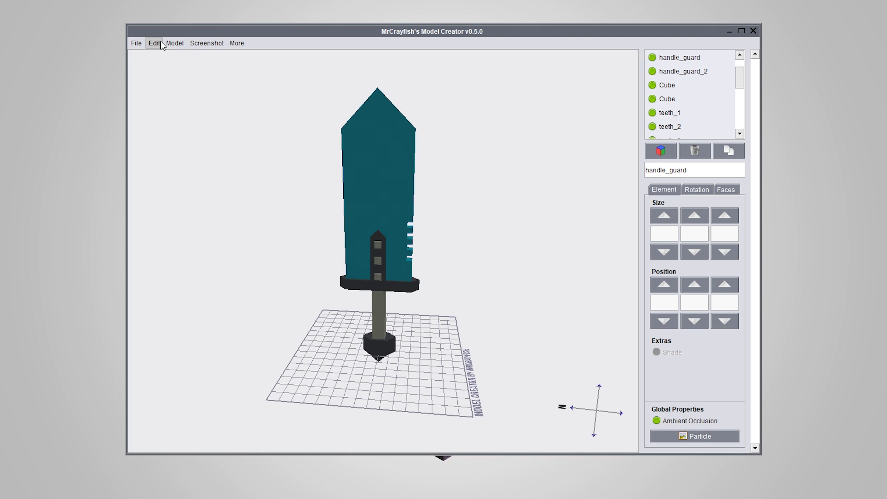
# - Optimize the sword model and undo the optimization
pyautogui.click(175, 42)
pyautogui.click(198, 69)
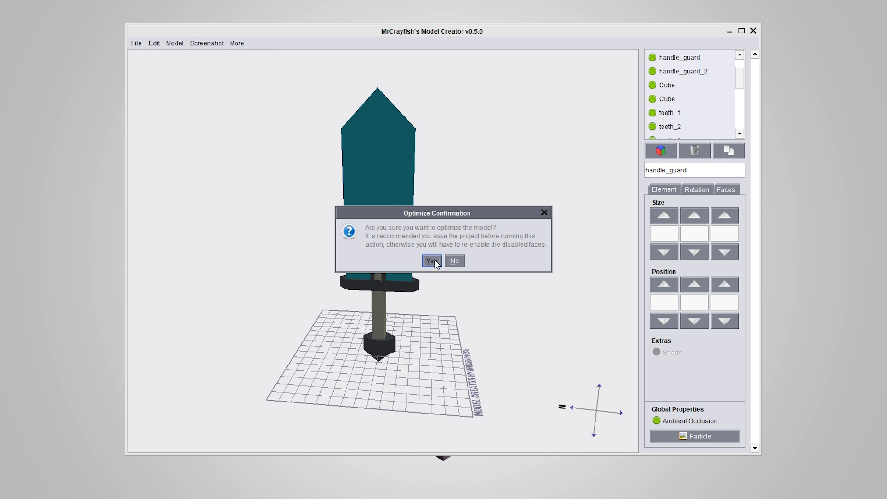
pyautogui.click(434, 262)
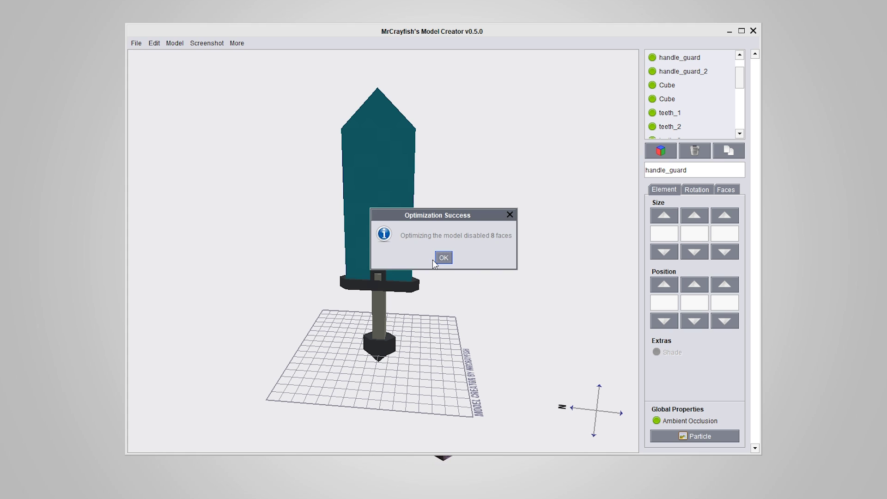
pyautogui.click(442, 264)
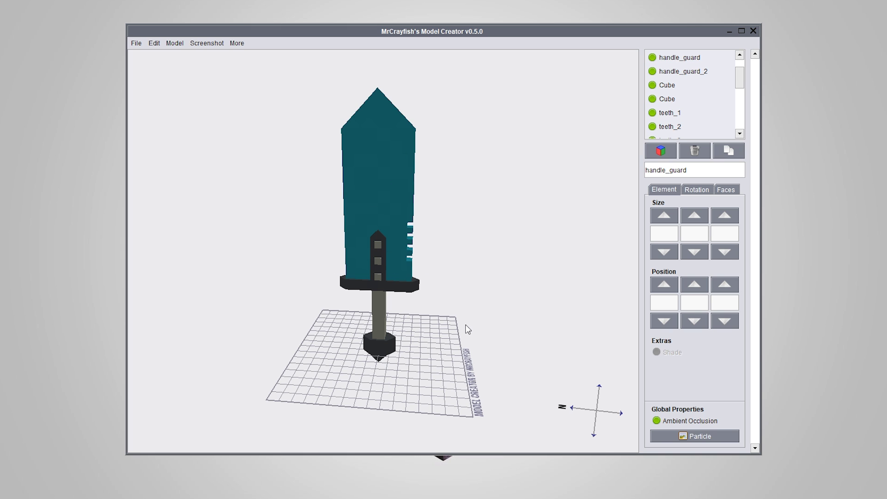
pyautogui.hotkey('ctrl', 'z')
pyautogui.moveTo(479, 288); pyautogui.dragTo(430, 305, button='right')
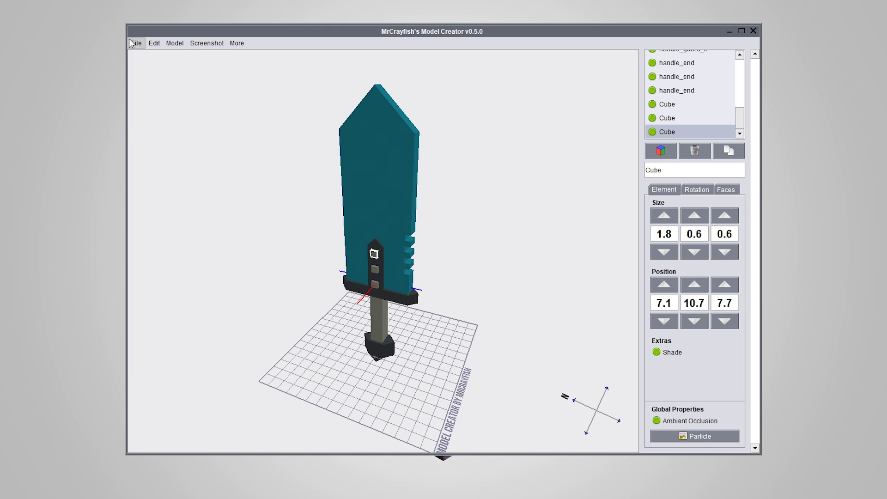
# - Open the general settings, try a higher undo/redo limit and return it to 60
pyautogui.click(136, 43)
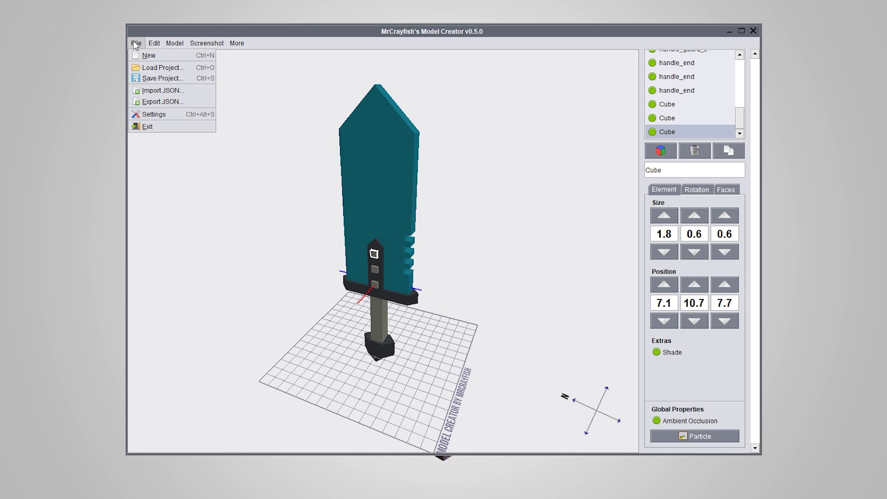
pyautogui.click(154, 114)
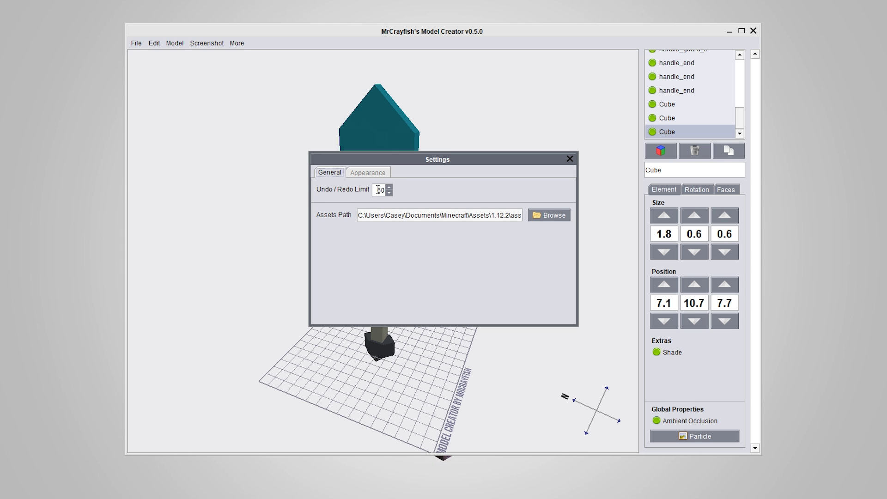
pyautogui.click(384, 189)
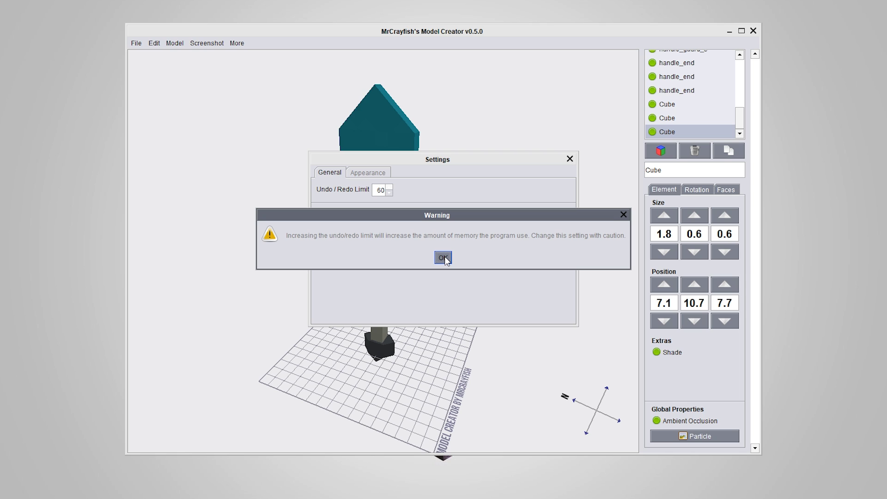
pyautogui.click(444, 257)
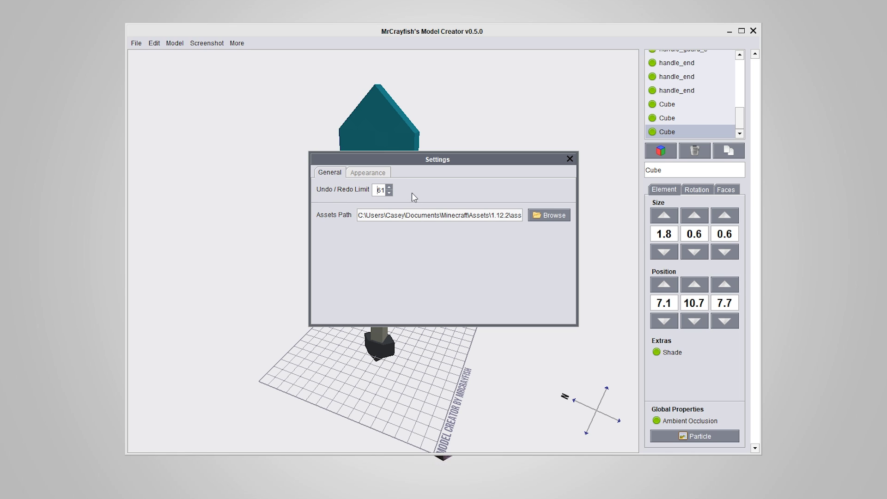
pyautogui.click(389, 188)
pyautogui.click(389, 192)
# - View the Minecraft version folders available for the assets path and cancel the folder selection
pyautogui.click(556, 218)
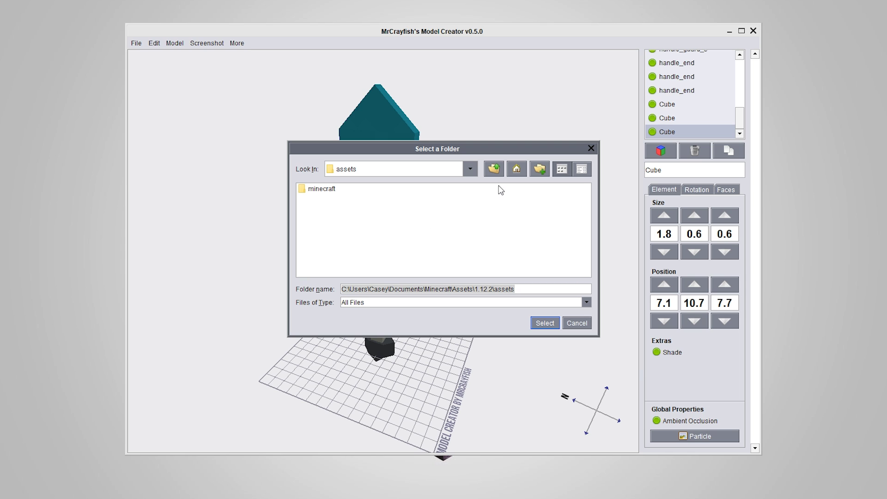
pyautogui.click(495, 169)
pyautogui.click(495, 169)
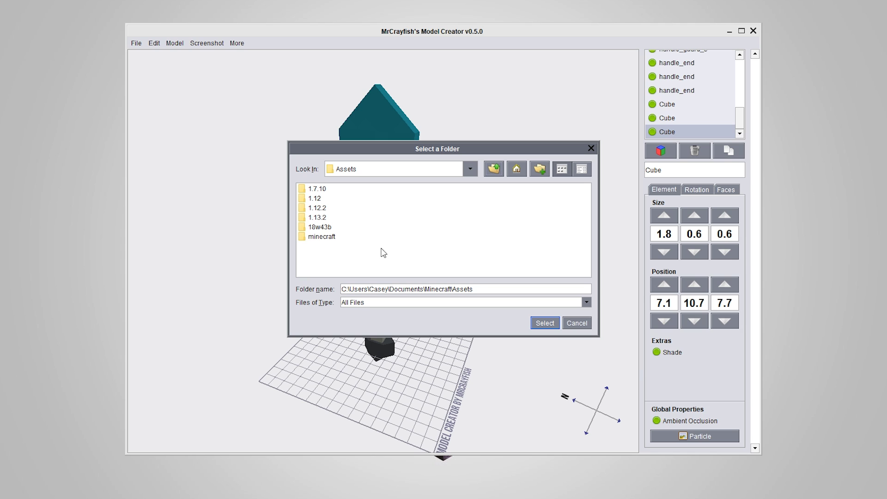
pyautogui.click(573, 325)
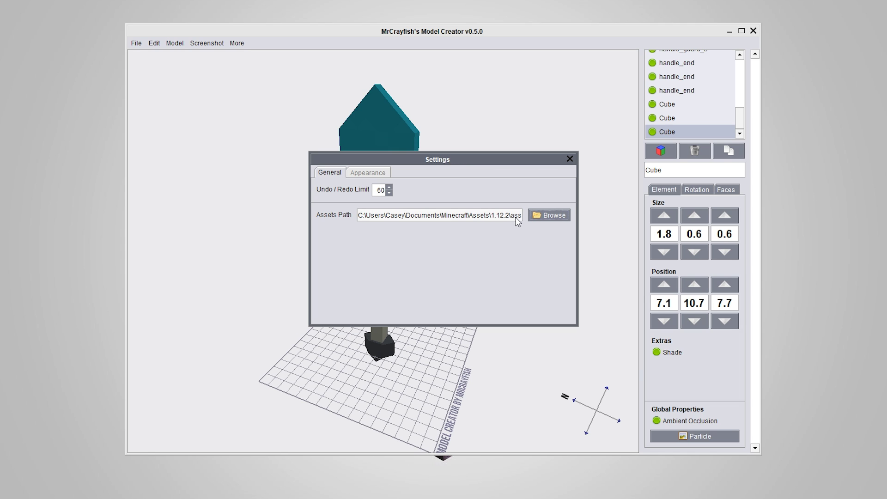
# - Set the assets path to the assets folder inside the 1.13.2 version folder and close the settings
pyautogui.click(550, 216)
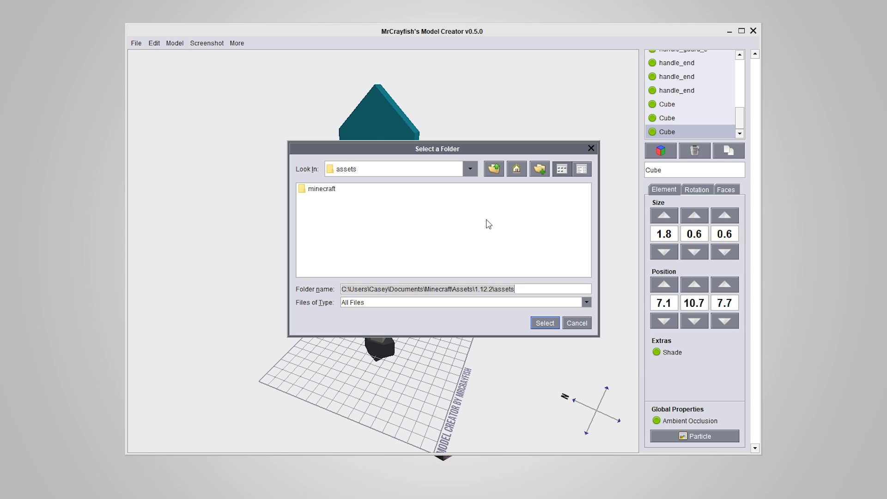
pyautogui.click(495, 171)
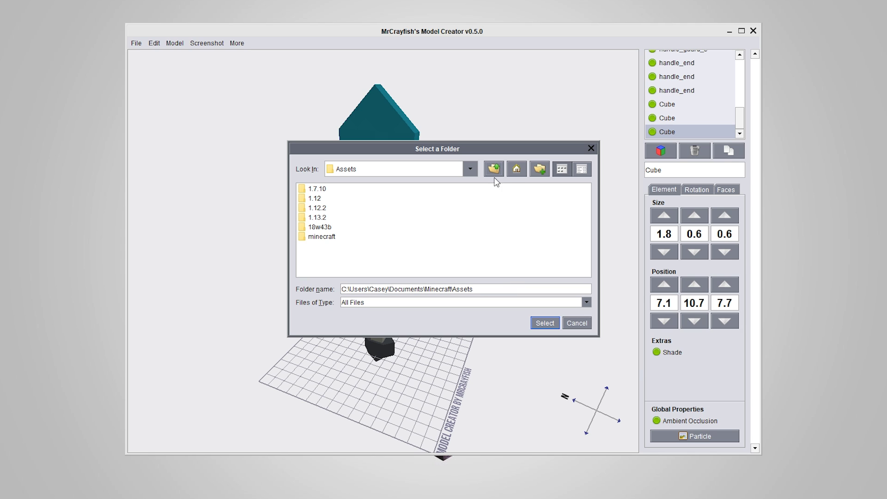
pyautogui.doubleClick(302, 219)
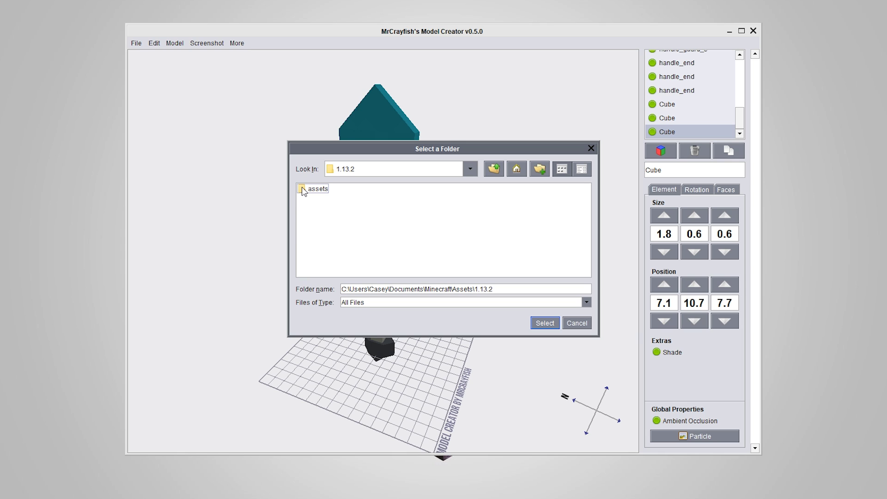
pyautogui.click(303, 189)
pyautogui.click(548, 323)
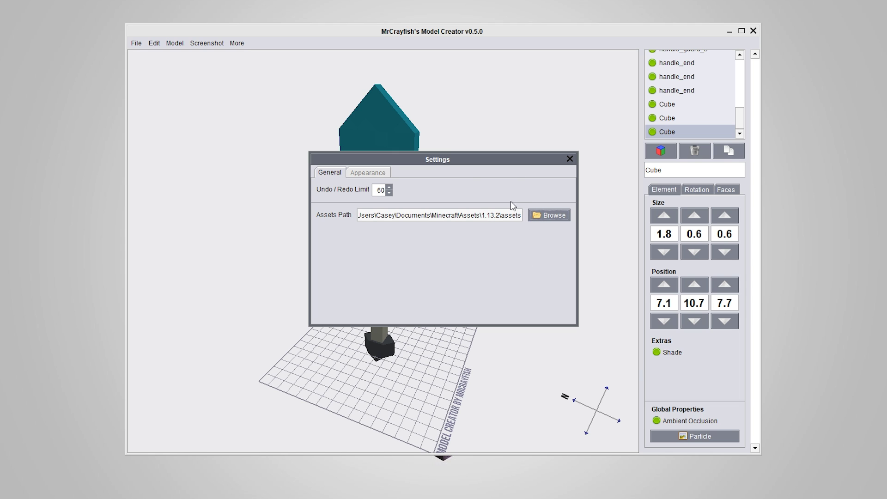
pyautogui.click(570, 159)
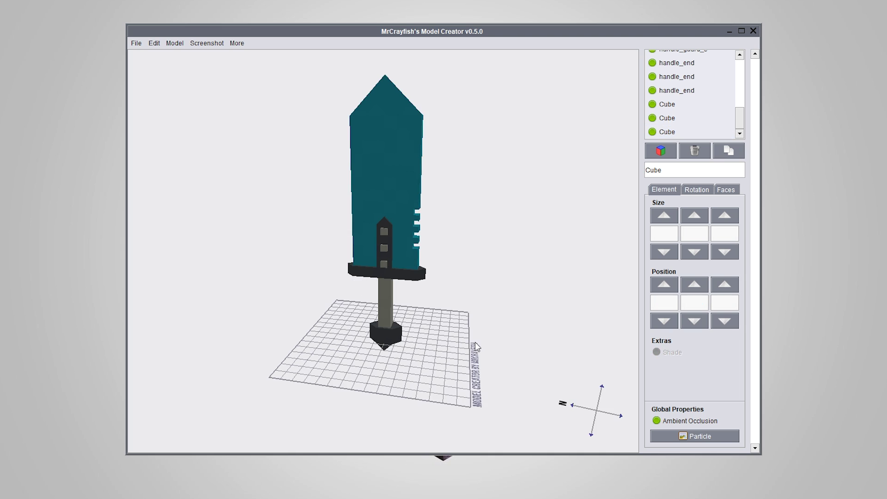
pyautogui.moveTo(475, 341); pyautogui.dragTo(441, 341, button='right')
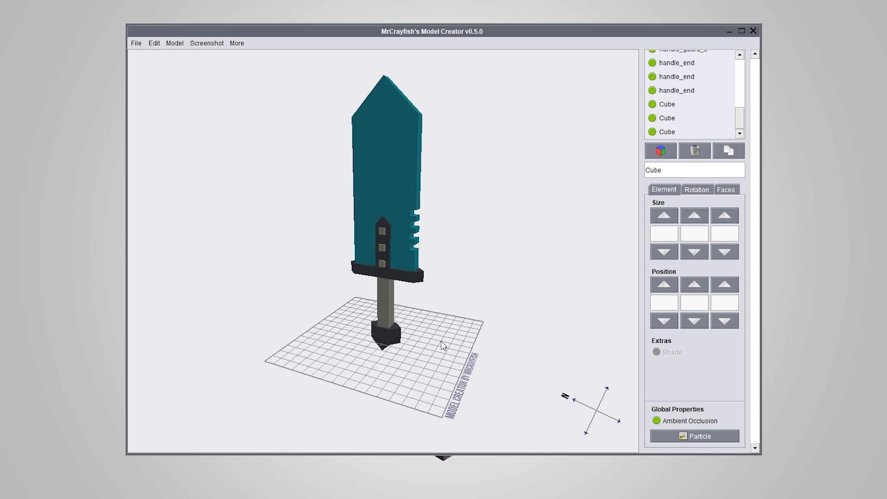
pyautogui.moveTo(378, 374); pyautogui.dragTo(461, 386, button='right')
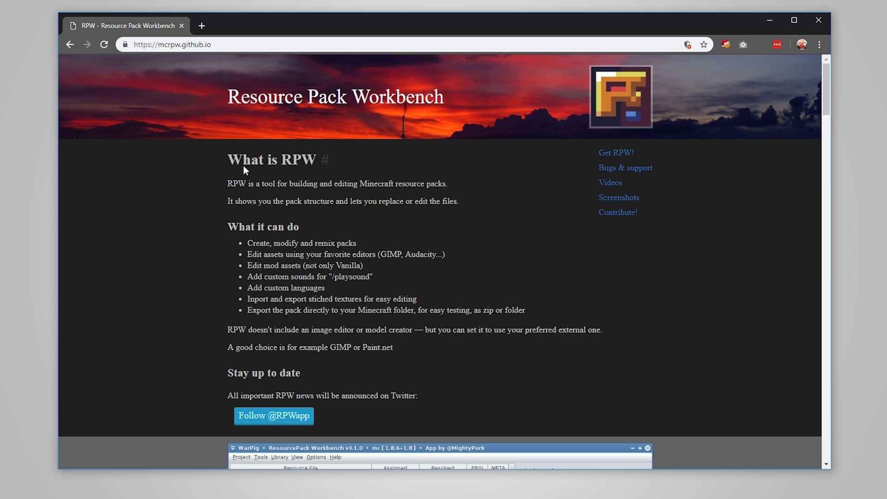
# - Review the Resource Pack Workbench website in the browser, examining the tool's description, features and program screenshot
pyautogui.moveTo(236, 96); pyautogui.dragTo(445, 99)
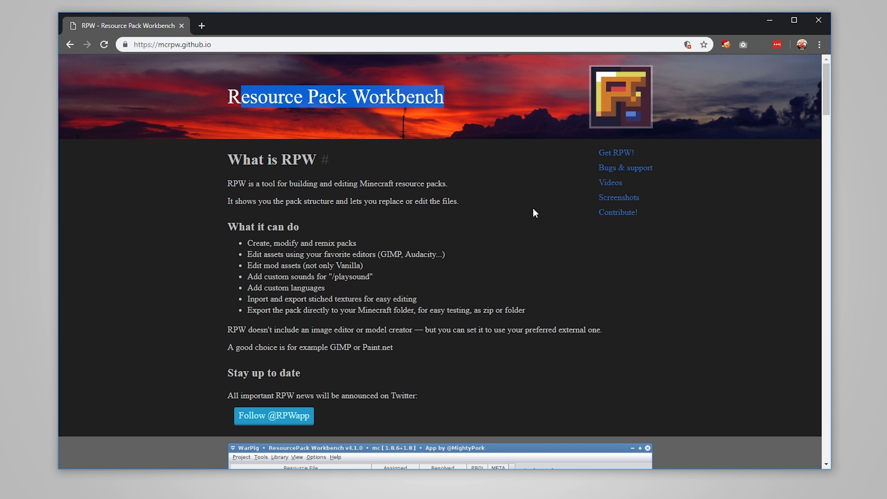
pyautogui.click(507, 207)
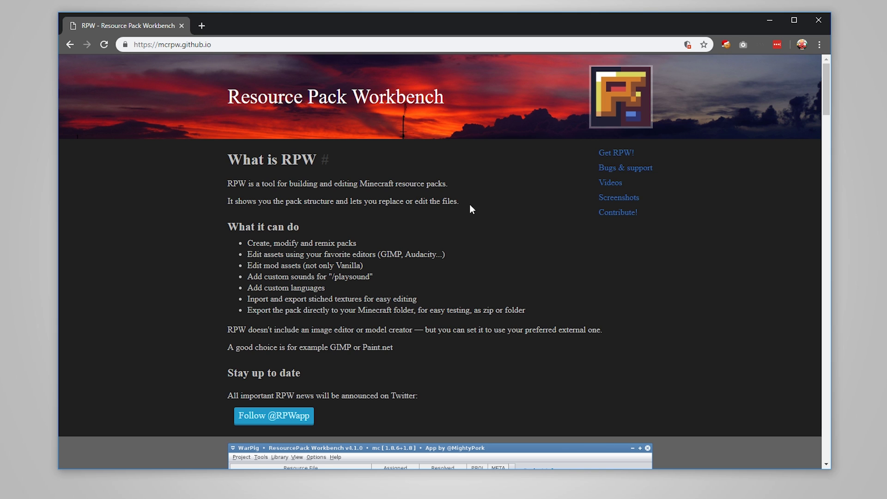
pyautogui.scroll(-8, 482, 207)
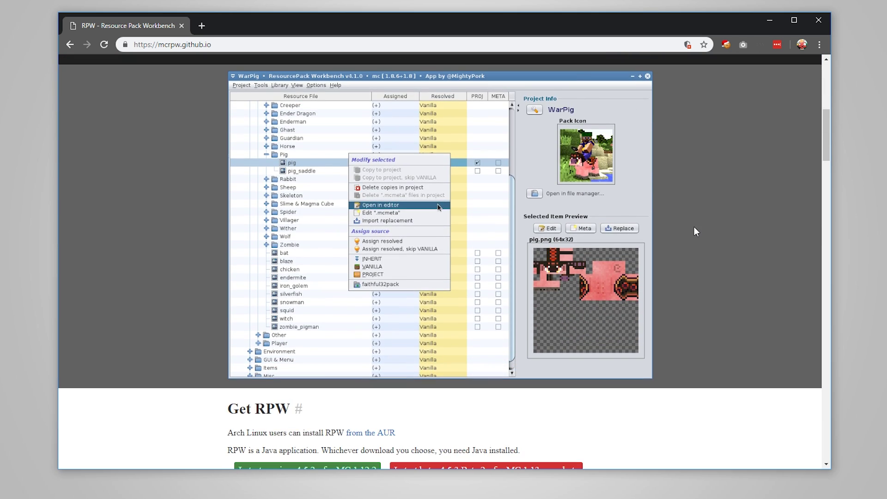
pyautogui.scroll(1, 696, 240)
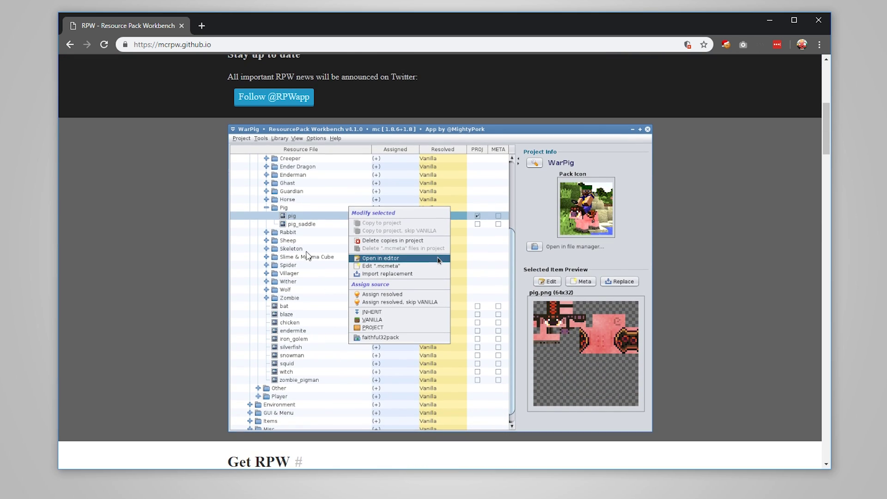
pyautogui.scroll(-2, 425, 226)
pyautogui.scroll(2, 435, 236)
pyautogui.scroll(-3, 428, 293)
pyautogui.scroll(5, 429, 291)
pyautogui.scroll(-4, 429, 290)
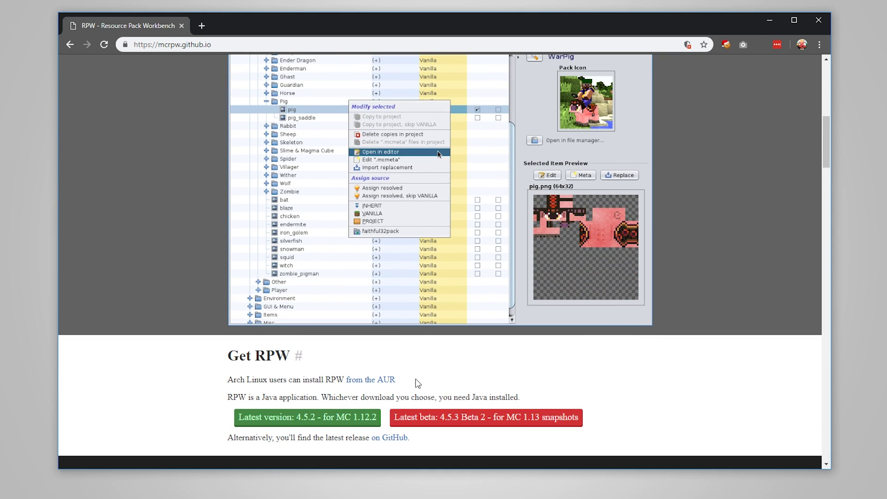
pyautogui.scroll(1, 405, 264)
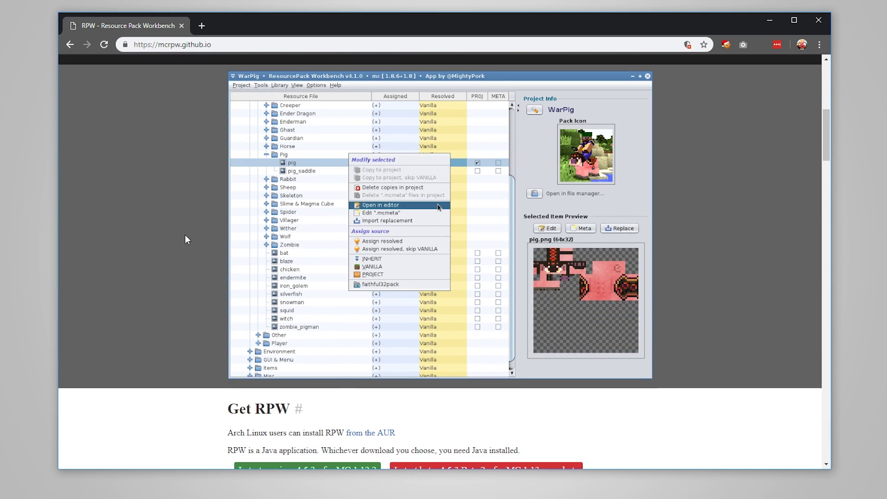
# - Download the latest beta of RPW, 4.5.3 Beta 2 for MC 1.13 snapshots, from the Get RPW section
pyautogui.scroll(-6, 185, 239)
pyautogui.scroll(2, 203, 222)
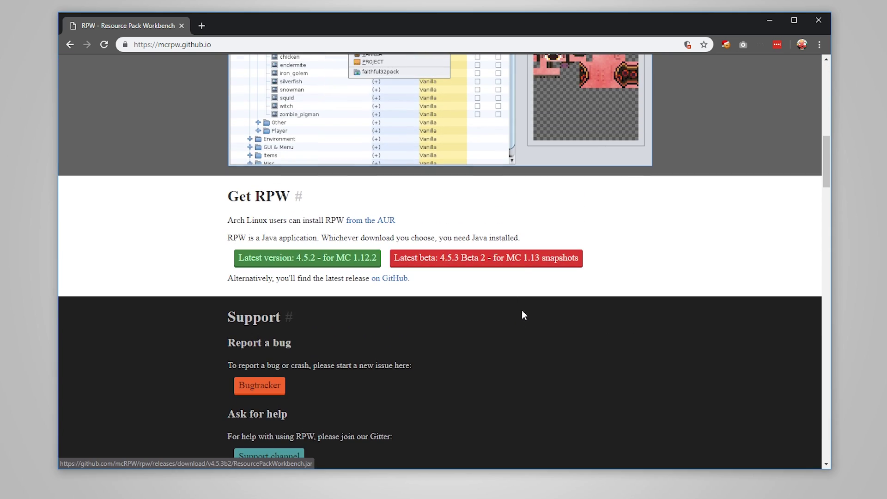
pyautogui.click(503, 265)
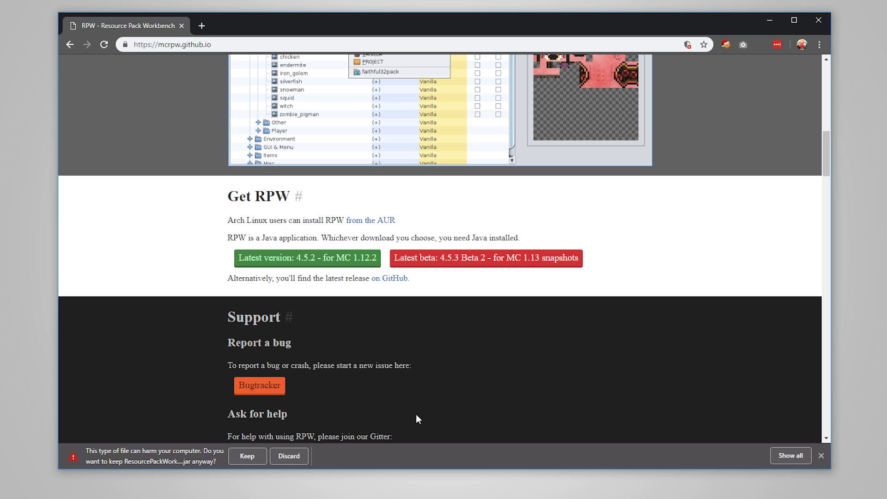
# - Open the RPW repository on GitHub from the Contribute section and look through its files and README
pyautogui.scroll(-7, 401, 398)
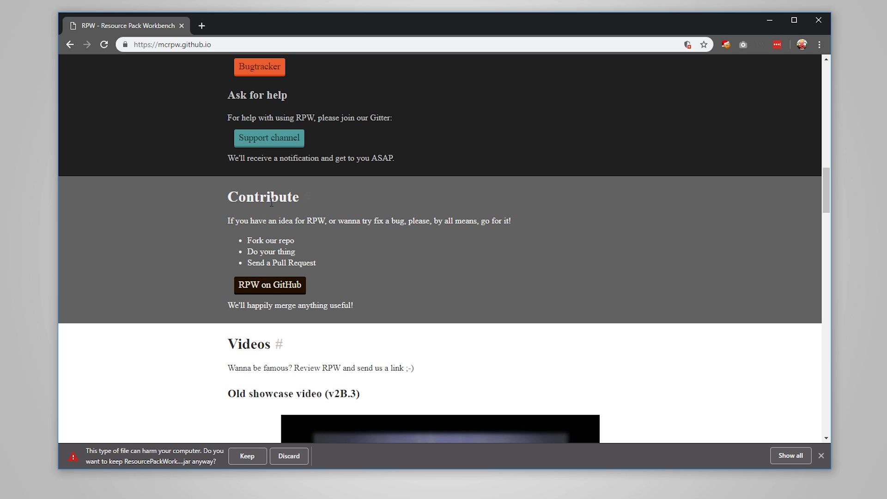
pyautogui.click(250, 198)
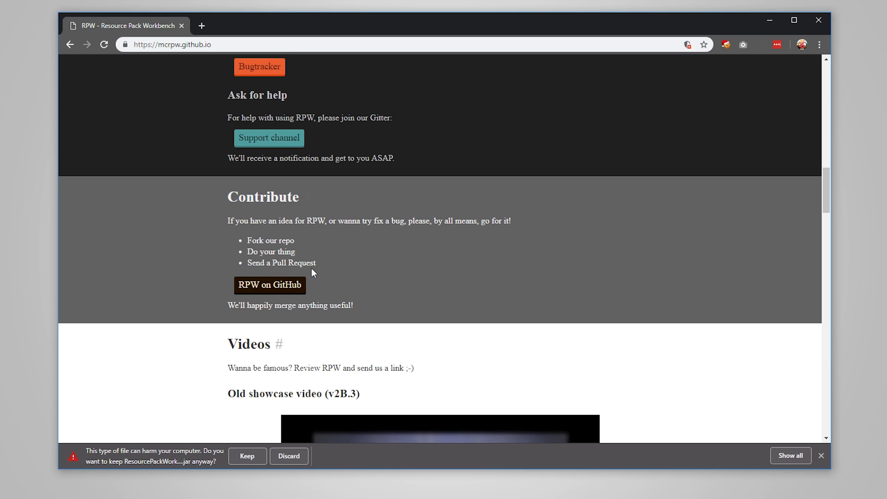
pyautogui.click(274, 288)
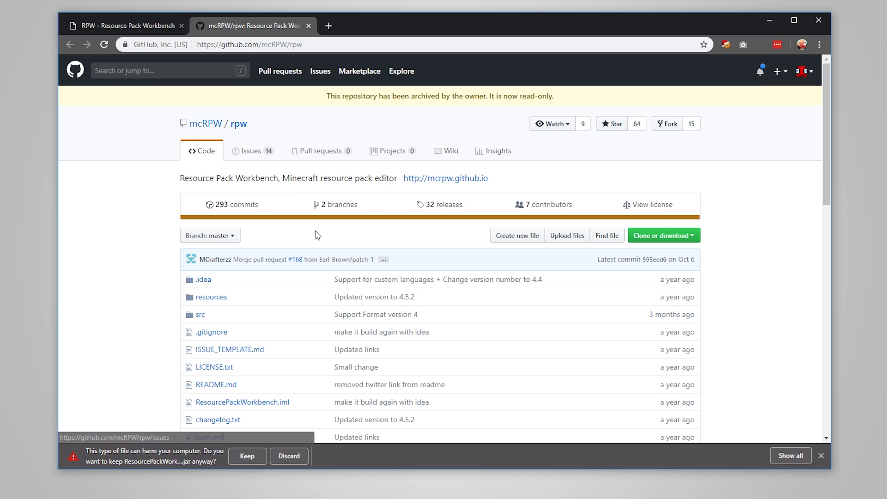
pyautogui.scroll(-5, 317, 235)
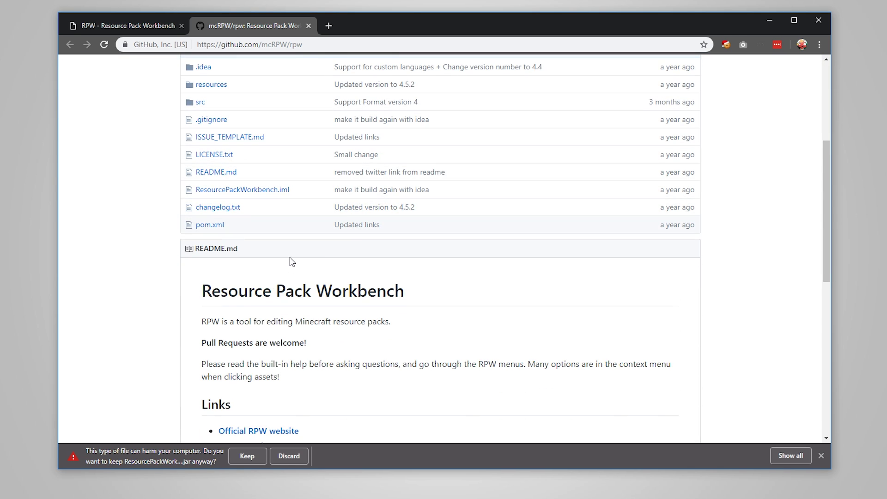
# - Launch the downloaded Resource Pack Workbench jar, minimize the browser and extract the default assets of Minecraft version 1.13.2
pyautogui.click(124, 456)
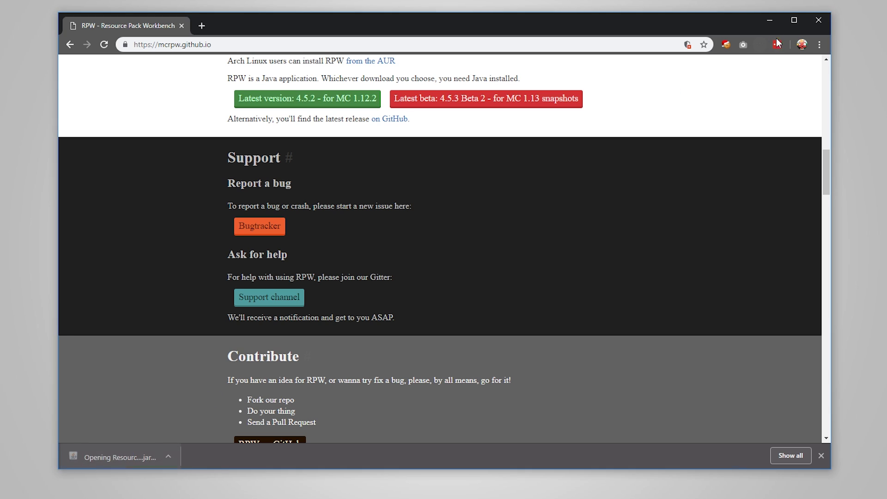
pyautogui.click(768, 21)
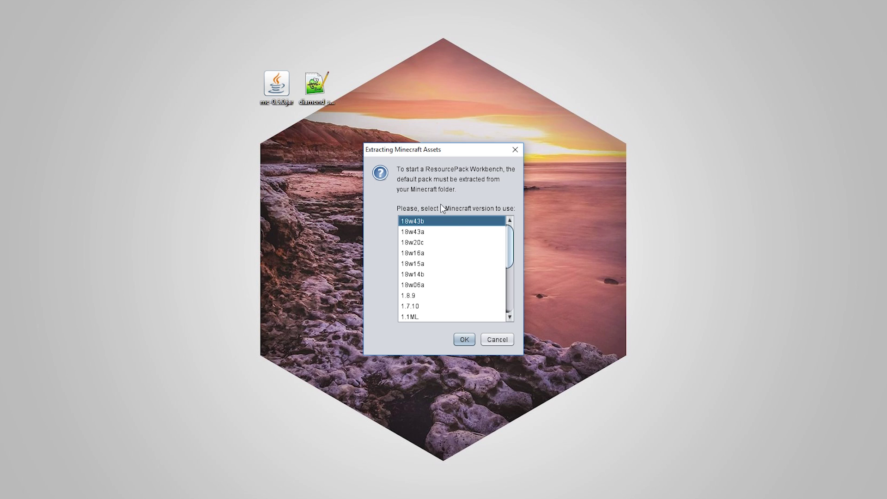
pyautogui.moveTo(511, 239); pyautogui.dragTo(510, 271)
pyautogui.click(414, 278)
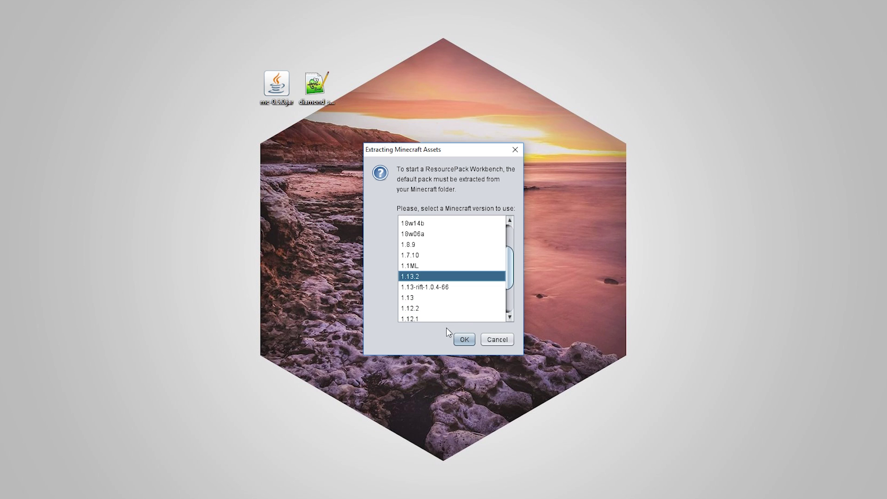
pyautogui.click(464, 339)
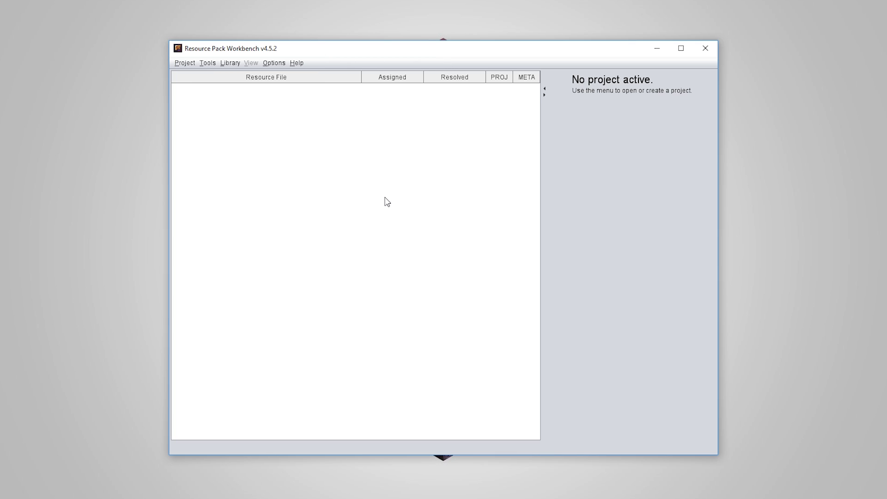
# - Create a new blank project named CustomSword with asset version 1.13.2
pyautogui.click(186, 63)
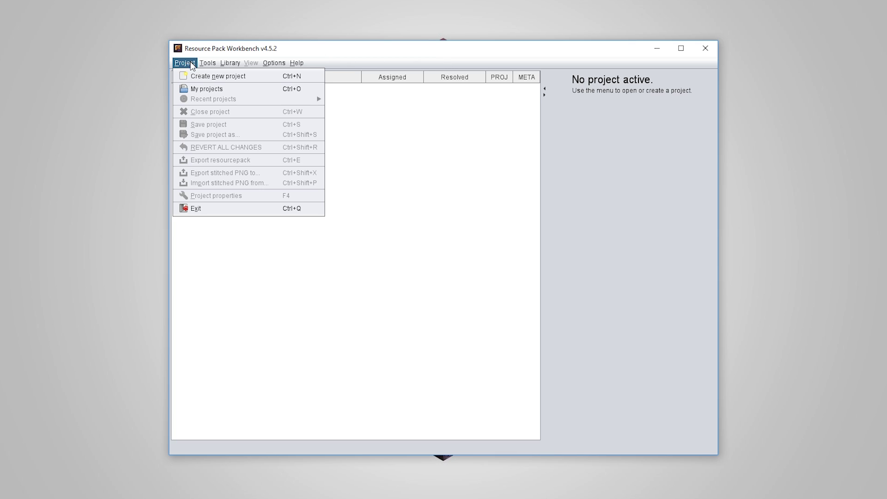
pyautogui.click(205, 76)
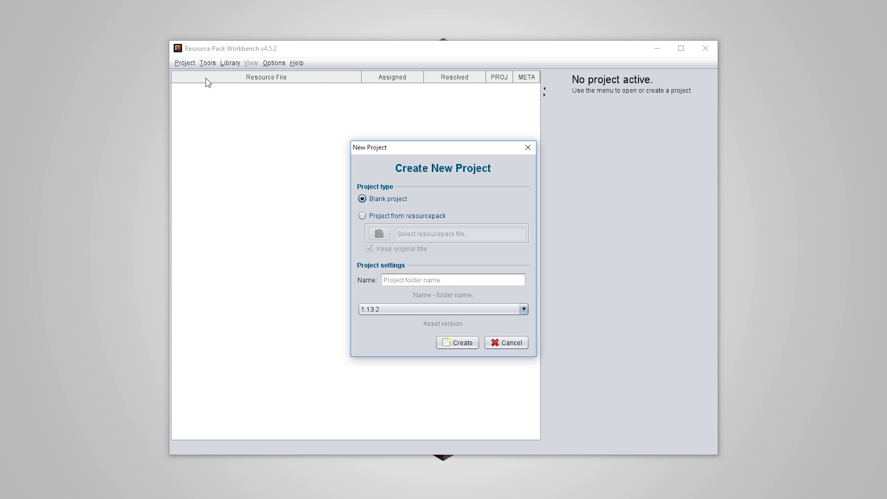
pyautogui.click(448, 281)
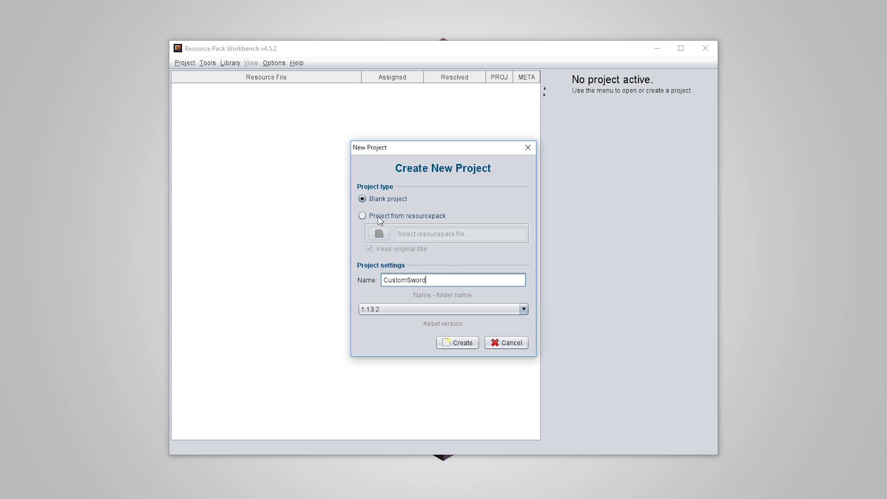
pyautogui.click(466, 343)
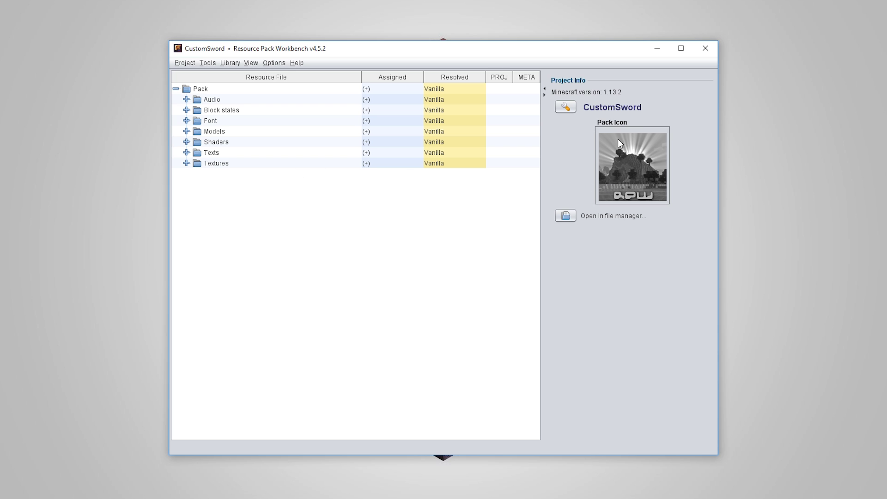
# - Expand the Textures folder, browse its files and preview the diamond_sword texture
pyautogui.click(186, 164)
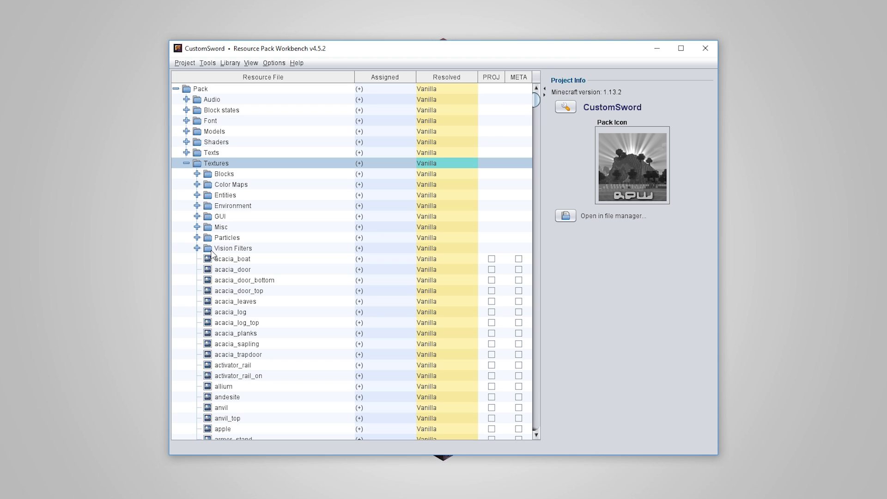
pyautogui.scroll(-5, 240, 258)
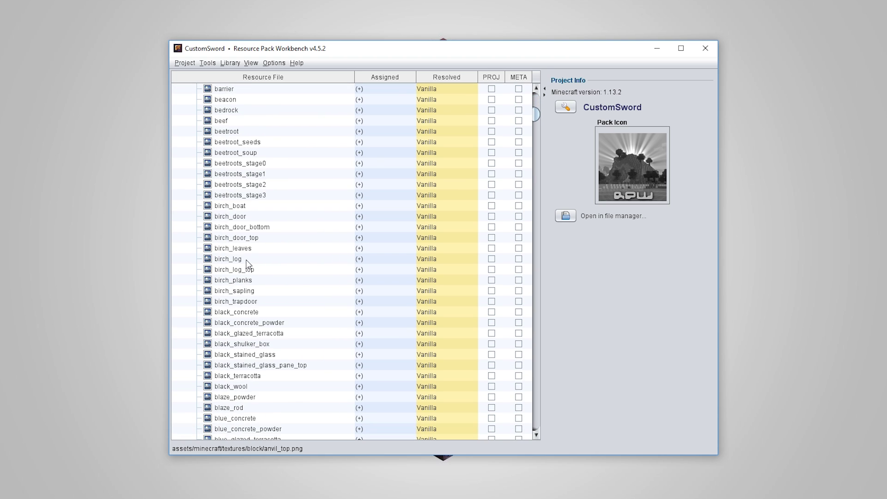
pyautogui.scroll(5, 250, 268)
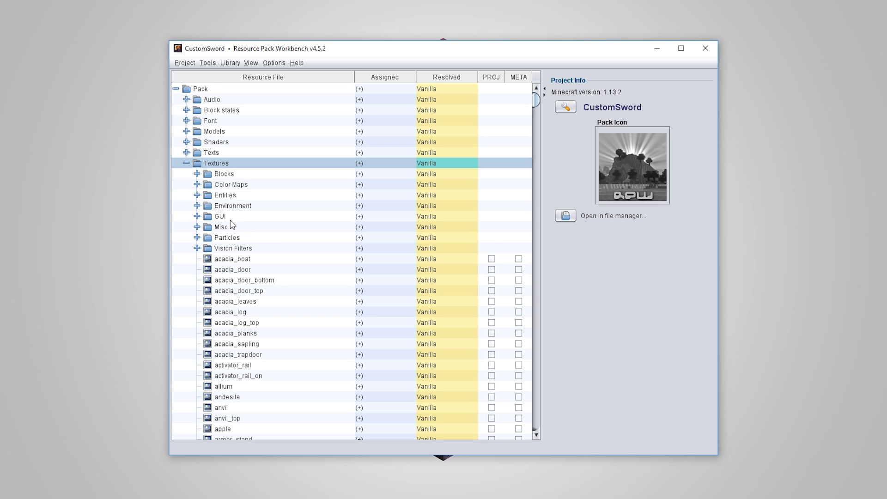
pyautogui.scroll(-20, 342, 249)
pyautogui.moveTo(536, 131); pyautogui.dragTo(534, 225)
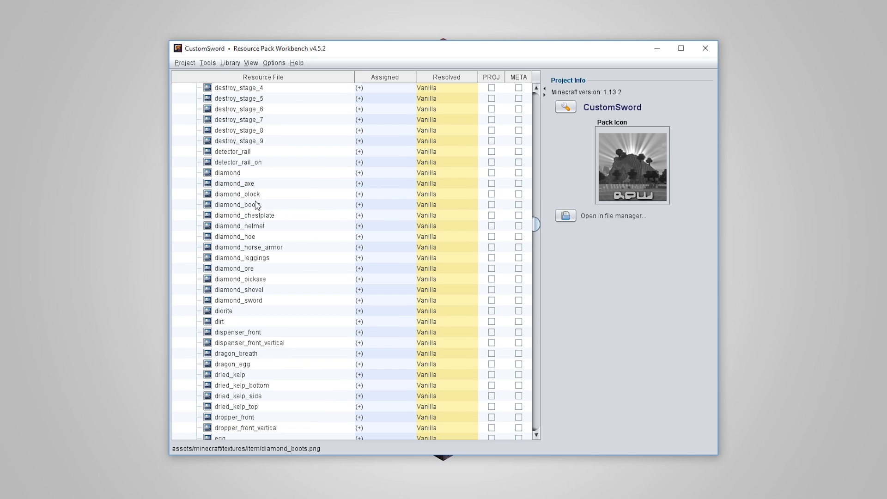
pyautogui.click(230, 302)
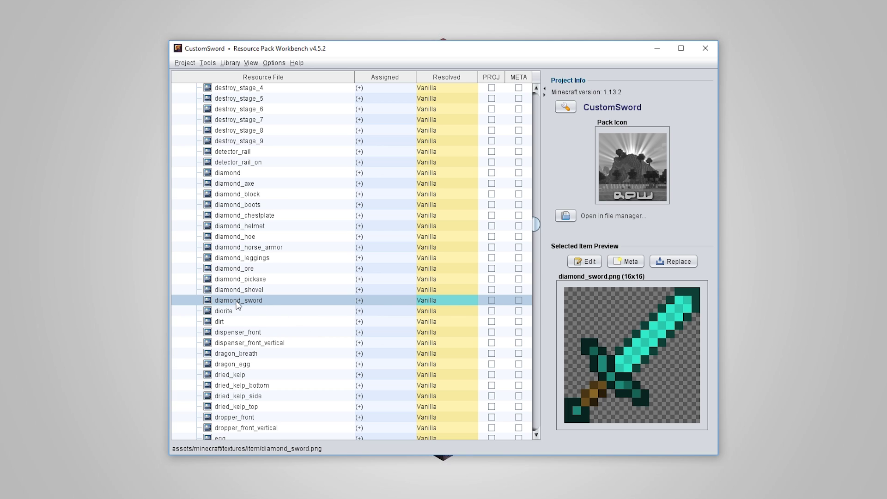
# - Collapse the Textures folder and expand the Items folder under Models
pyautogui.moveTo(536, 226); pyautogui.dragTo(536, 98)
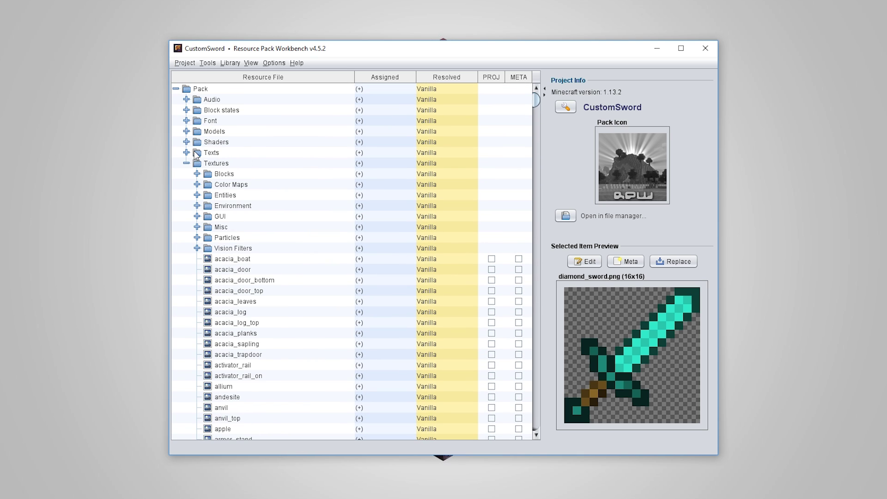
pyautogui.click(187, 164)
pyautogui.click(187, 132)
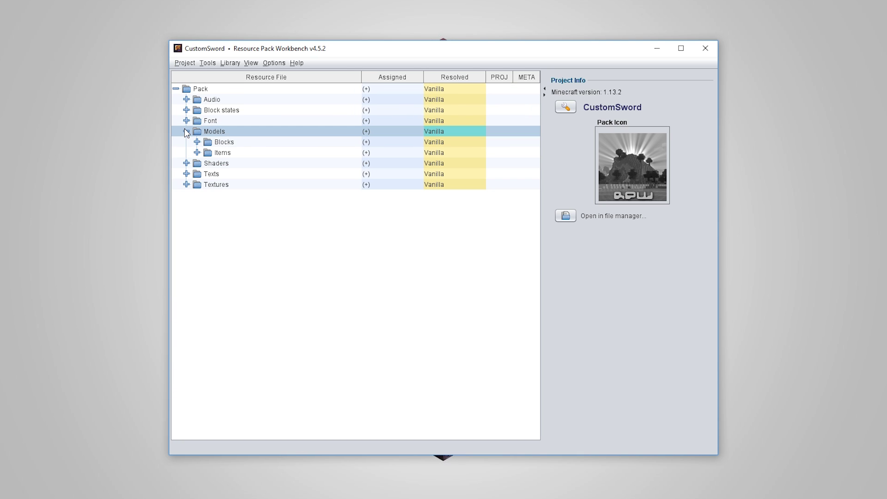
pyautogui.click(197, 153)
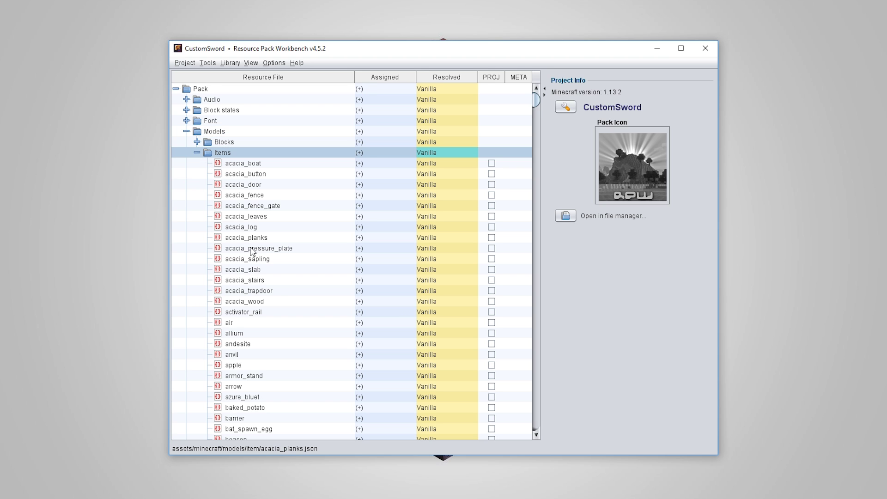
# - Find the diamond_sword item model and start importing a replacement for it
pyautogui.scroll(-20, 253, 251)
pyautogui.scroll(-20, 256, 256)
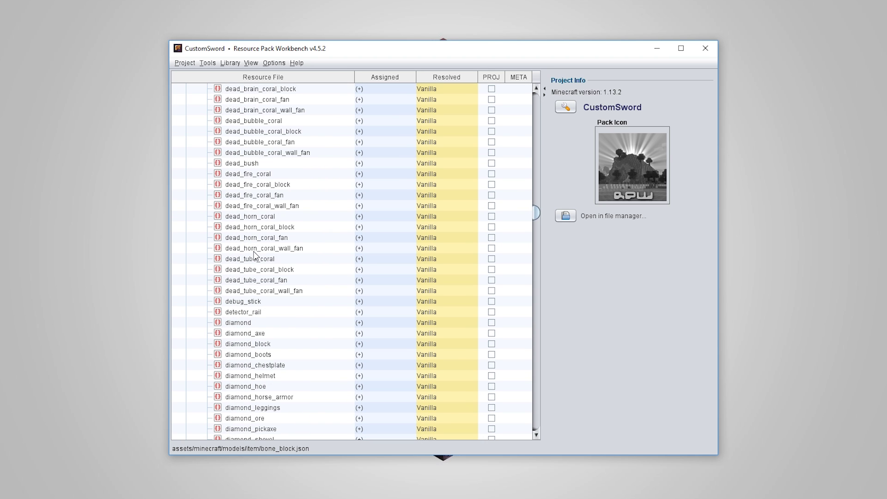
pyautogui.scroll(-3, 256, 351)
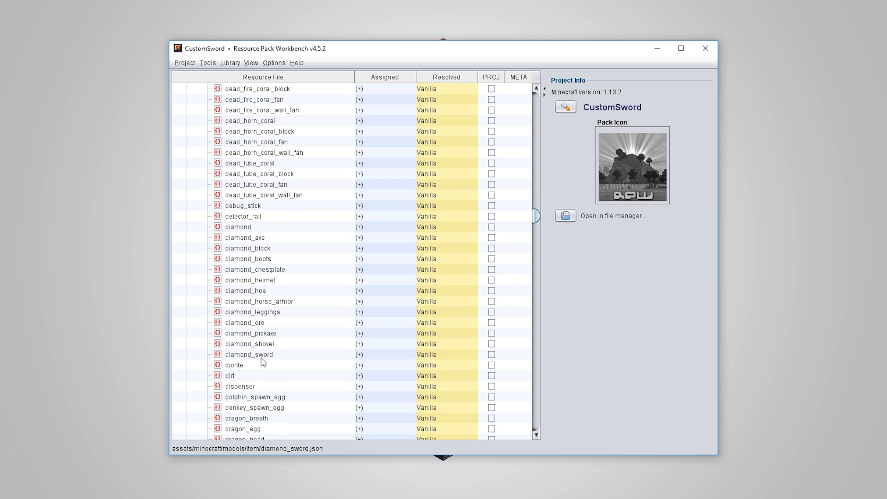
pyautogui.click(261, 358)
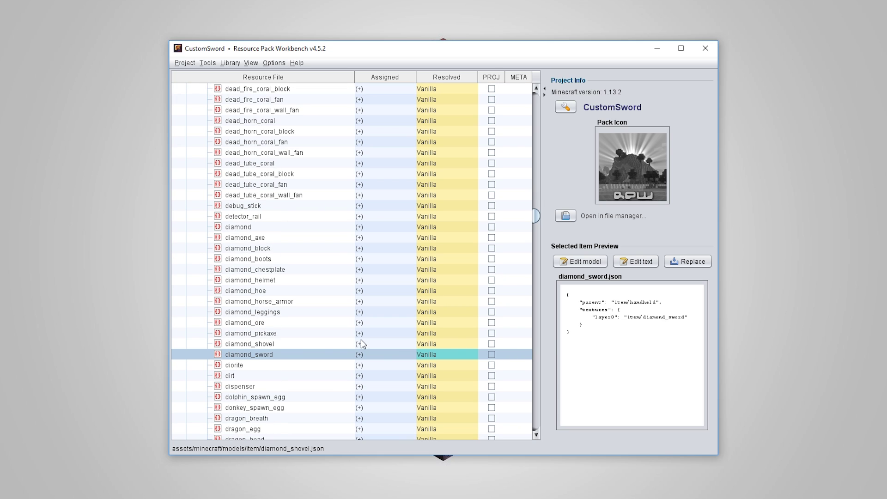
pyautogui.rightClick(238, 358)
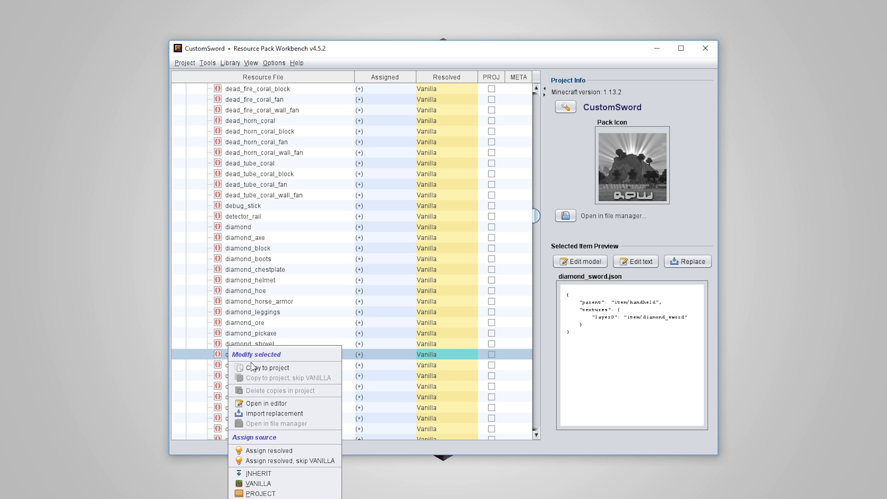
pyautogui.click(291, 414)
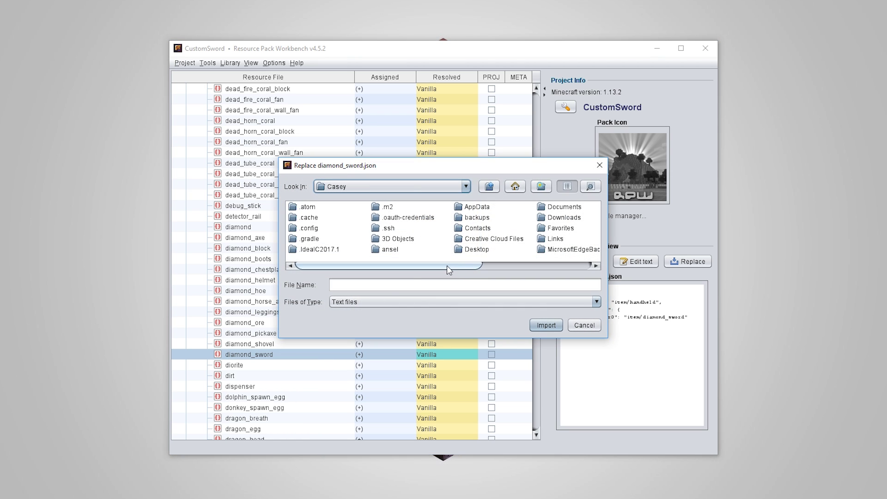
# - Import diamond_sword.json from the Desktop as the replacement model file
pyautogui.moveTo(443, 265); pyautogui.dragTo(476, 267)
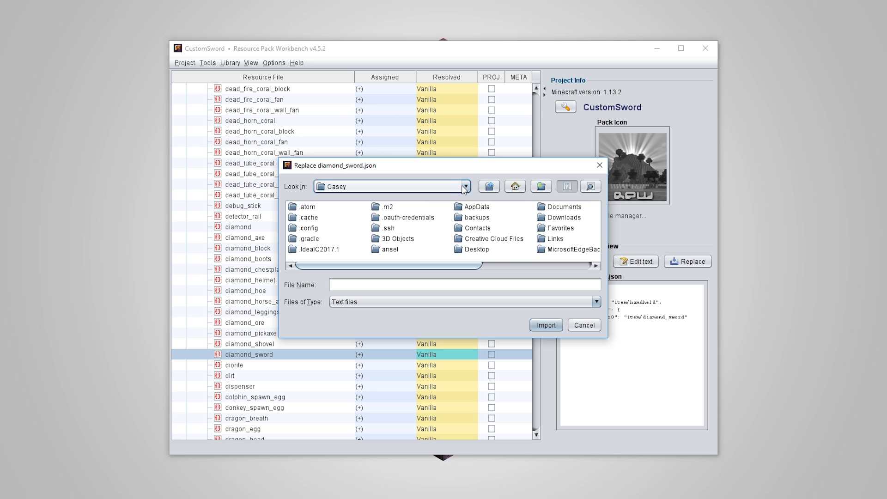
pyautogui.doubleClick(549, 207)
pyautogui.moveTo(439, 267); pyautogui.dragTo(534, 270)
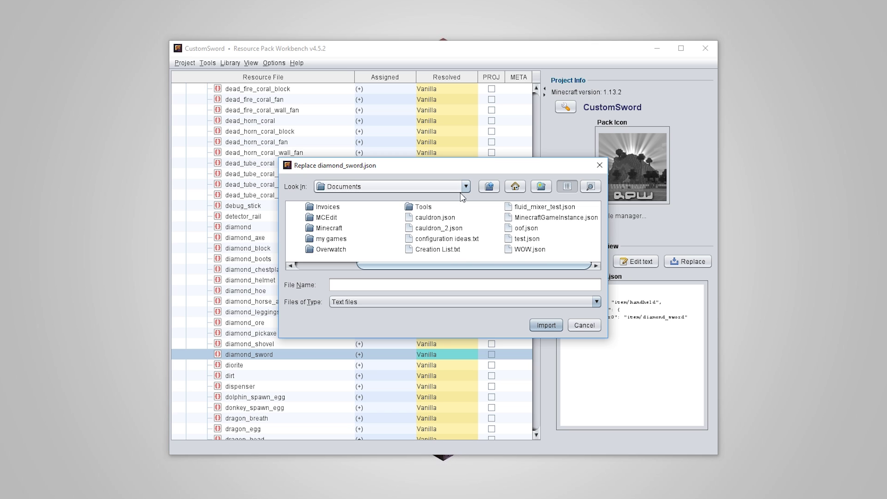
pyautogui.click(515, 186)
pyautogui.moveTo(321, 268); pyautogui.dragTo(485, 267)
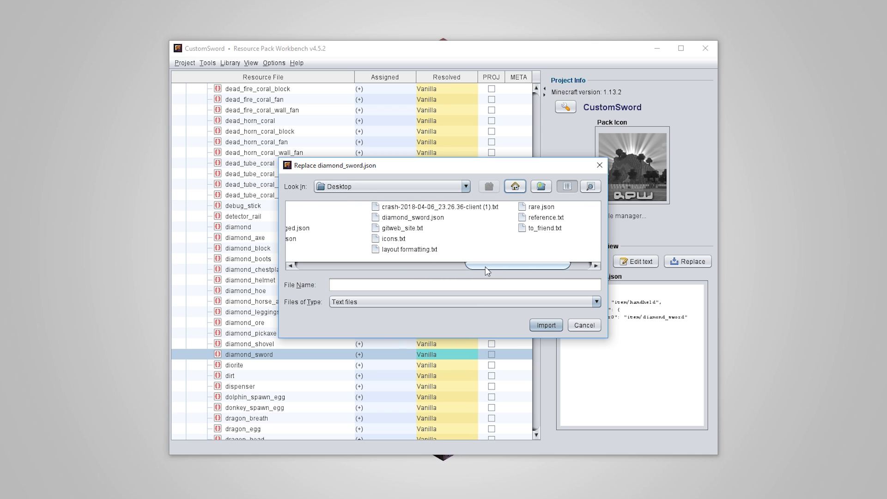
pyautogui.click(428, 218)
pyautogui.moveTo(408, 287); pyautogui.dragTo(287, 289)
pyautogui.click(444, 288)
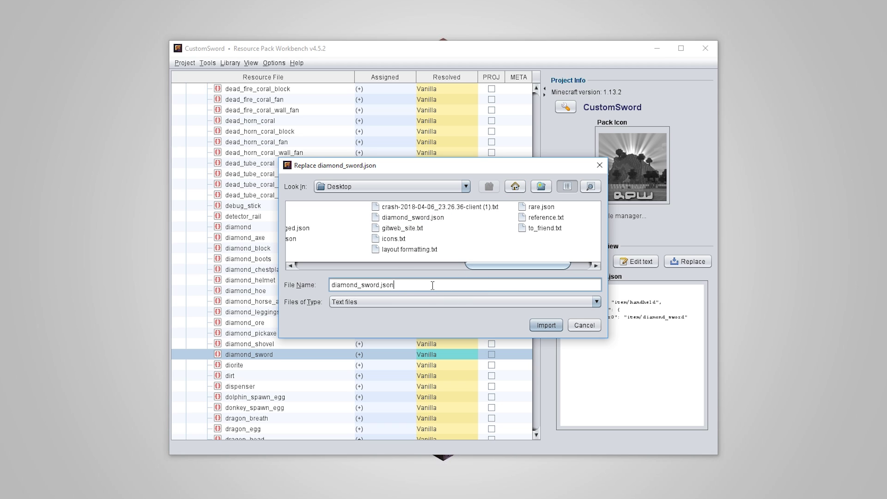
pyautogui.click(546, 325)
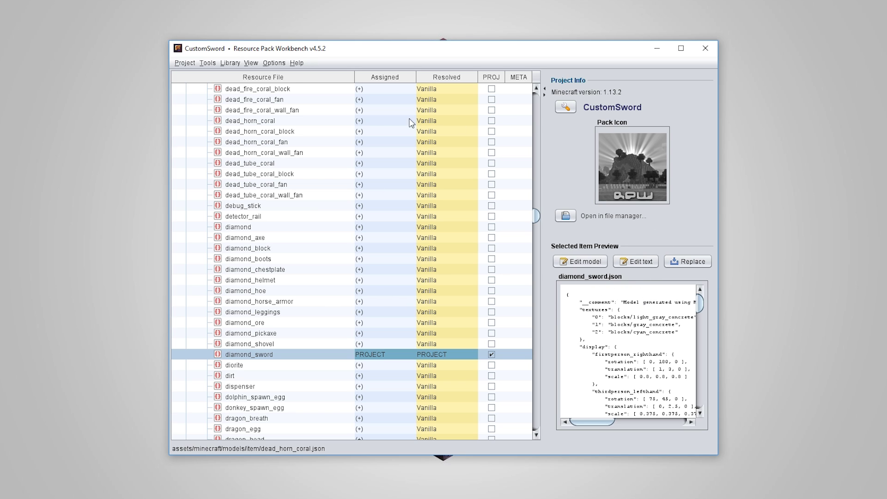
# - Set the project's description to "Changes the diamond sword in Minecraft" in the project properties
pyautogui.click(185, 63)
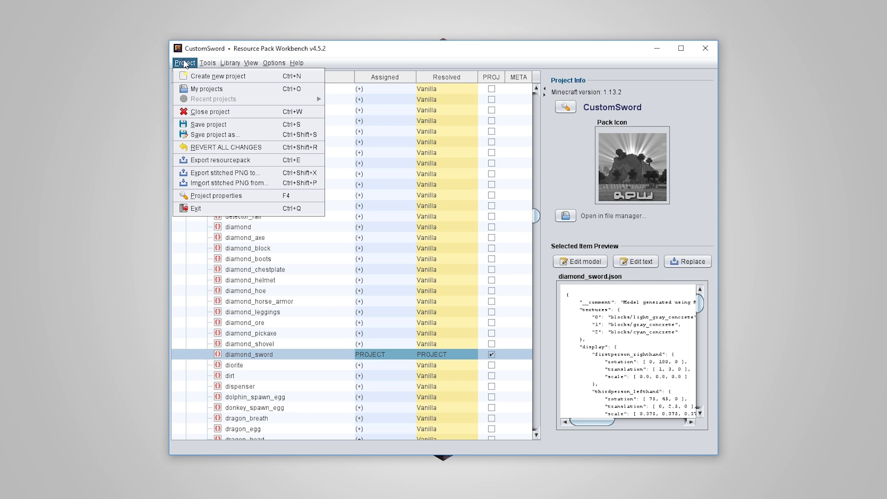
pyautogui.click(184, 64)
pyautogui.moveTo(536, 218); pyautogui.dragTo(536, 83)
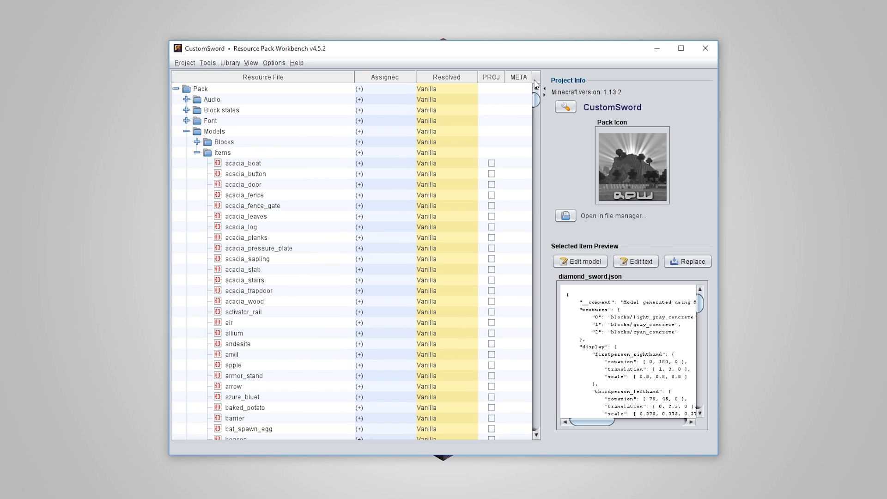
pyautogui.click(566, 106)
pyautogui.click(442, 228)
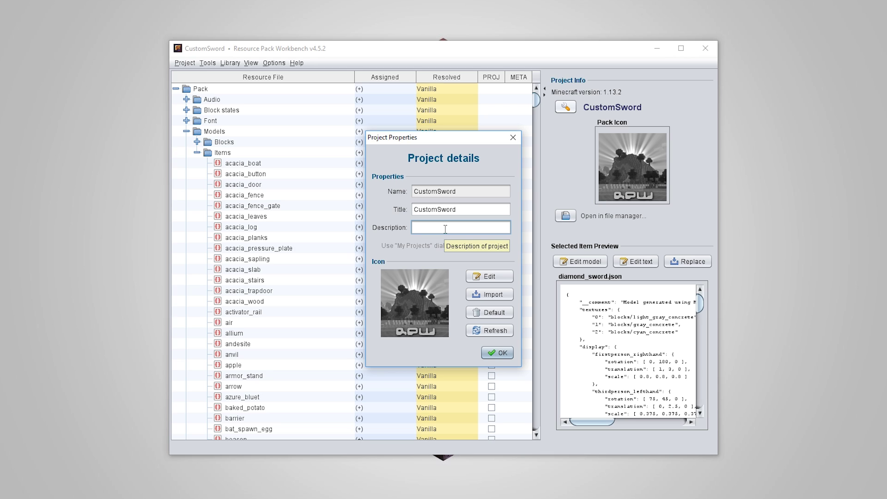
pyautogui.write('Changes the diam')
pyautogui.write('ond sword in Minecraft')
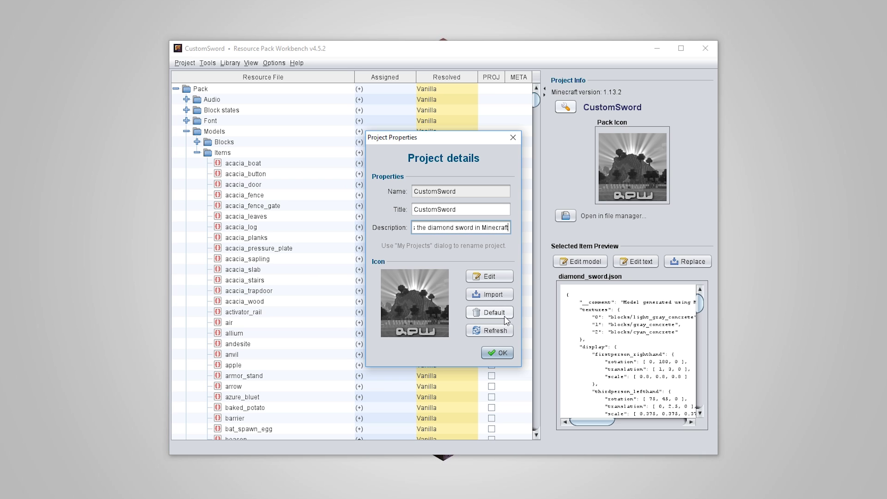
pyautogui.click(499, 352)
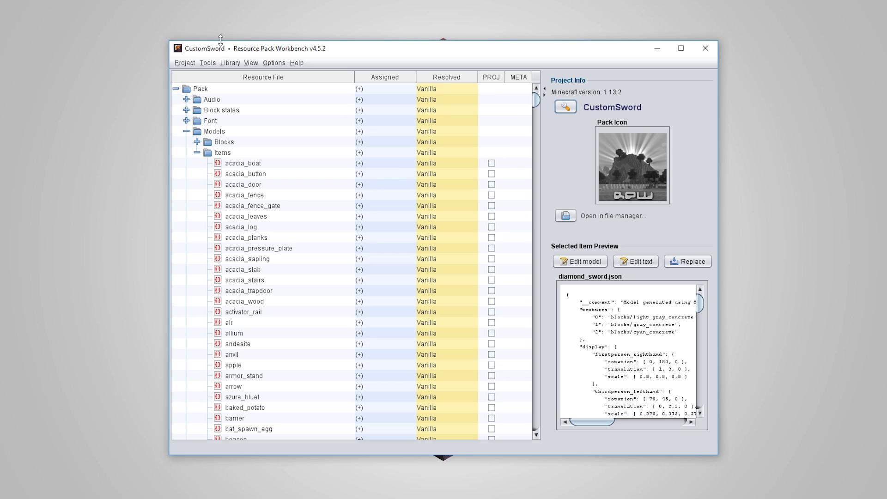
# - Start exporting the resource pack and name it "Custom Sword", checking its description
pyautogui.click(183, 63)
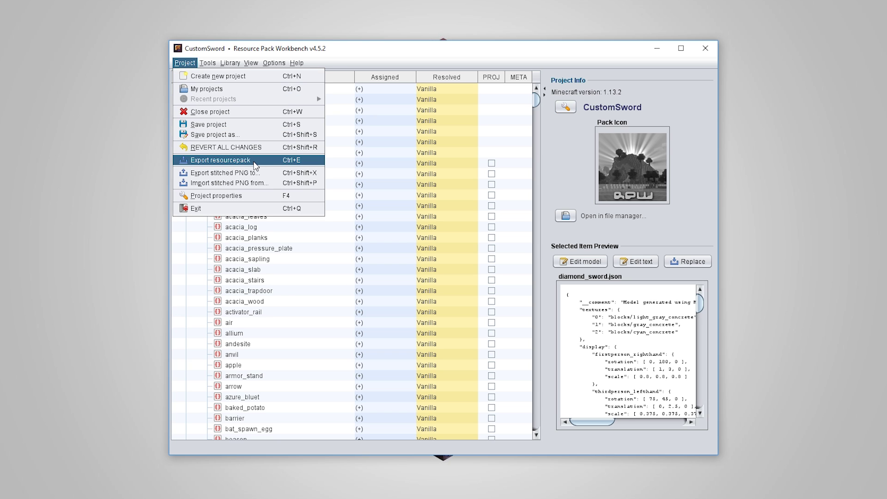
pyautogui.click(254, 162)
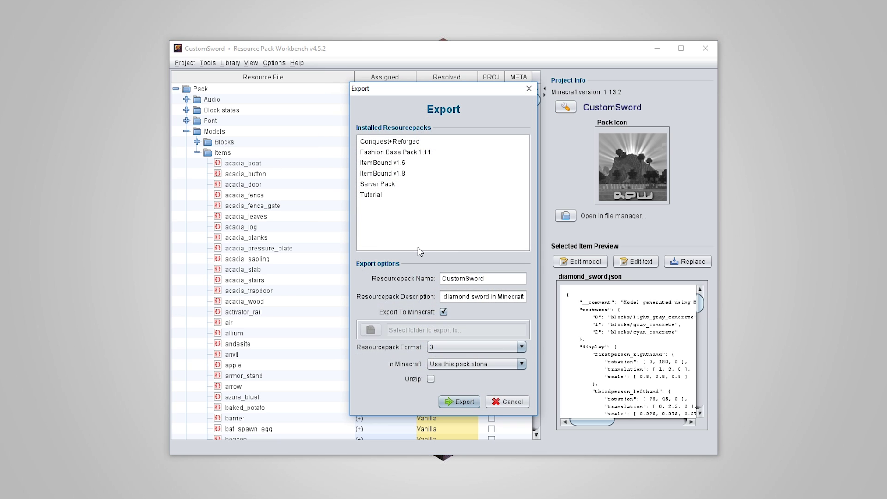
pyautogui.click(467, 277)
pyautogui.moveTo(468, 297); pyautogui.dragTo(412, 299)
pyautogui.click(478, 298)
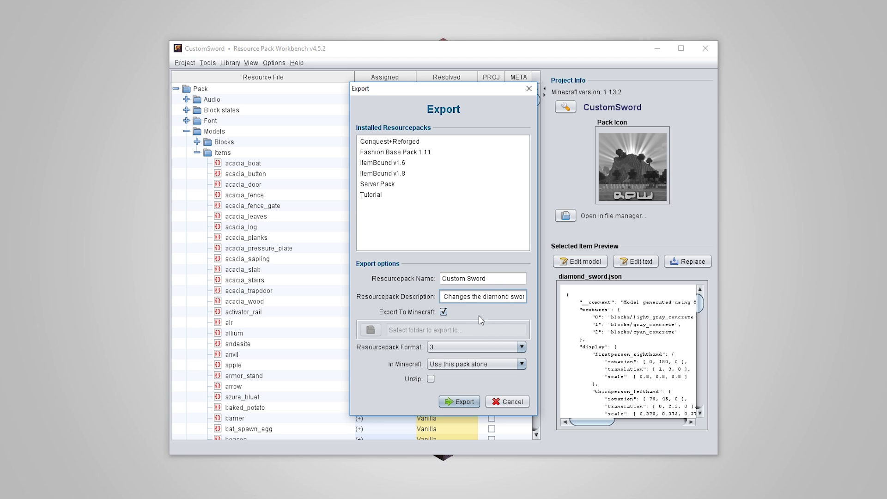
# - Export the pack to Minecraft with format 3 and "Use this pack alone", and dismiss the export log
pyautogui.click(443, 346)
pyautogui.click(443, 346)
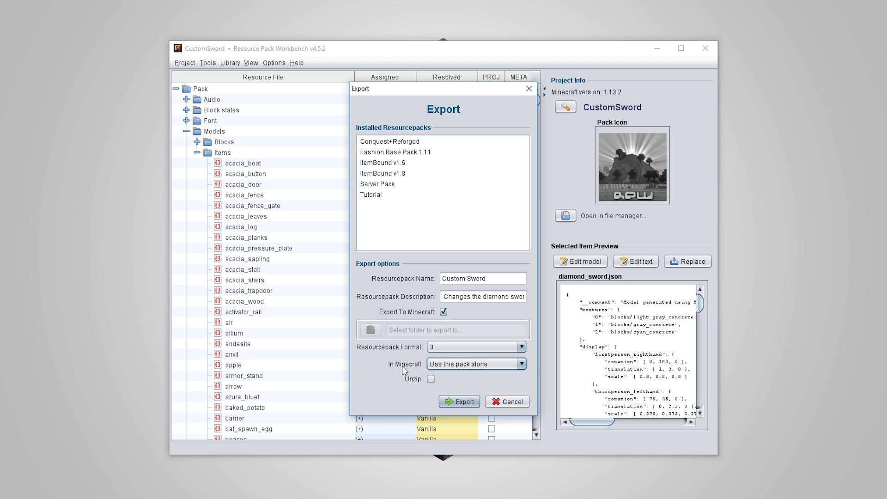
pyautogui.click(457, 365)
pyautogui.click(461, 397)
pyautogui.click(464, 401)
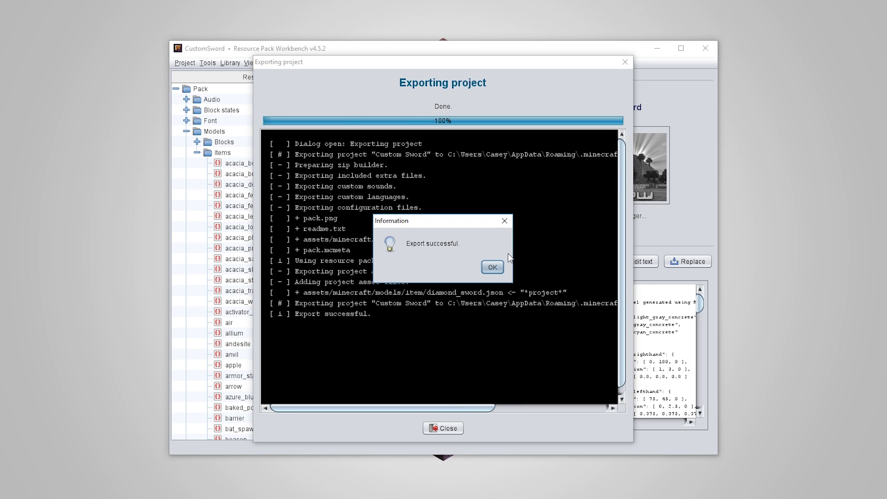
pyautogui.click(492, 267)
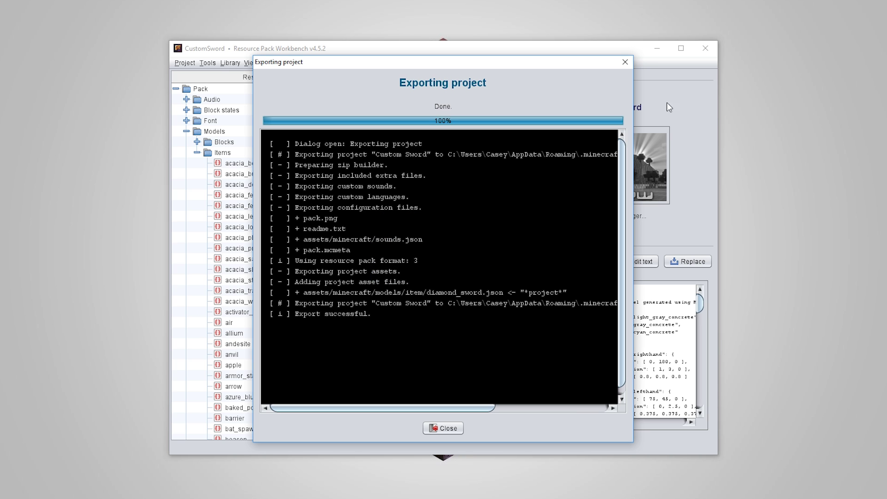
pyautogui.click(442, 428)
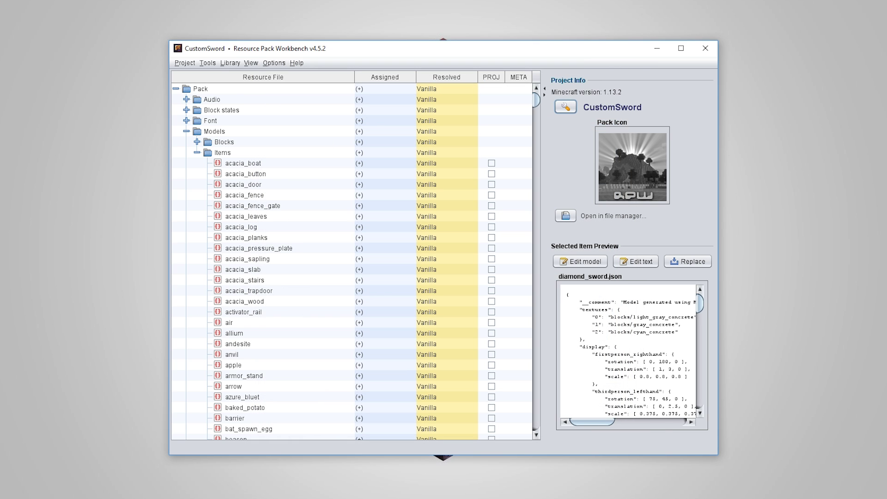
# - Minimize the workbench, switch to Minecraft 1.13.2 and enable the Custom Sword.zip resource pack despite its older format
pyautogui.click(662, 46)
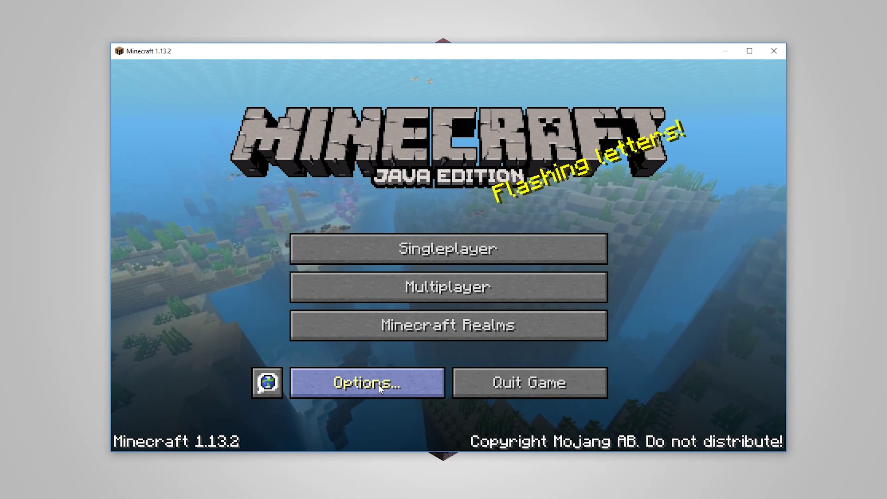
pyautogui.click(378, 384)
pyautogui.click(382, 323)
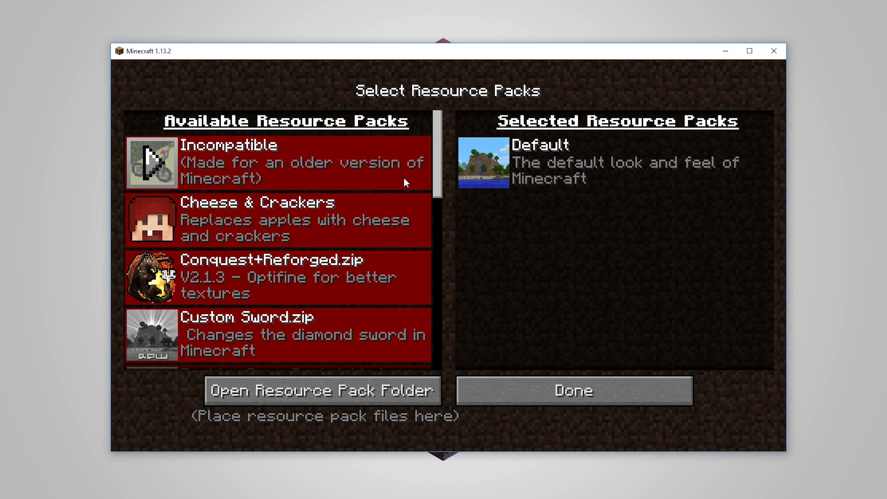
pyautogui.moveTo(431, 165); pyautogui.dragTo(442, 228)
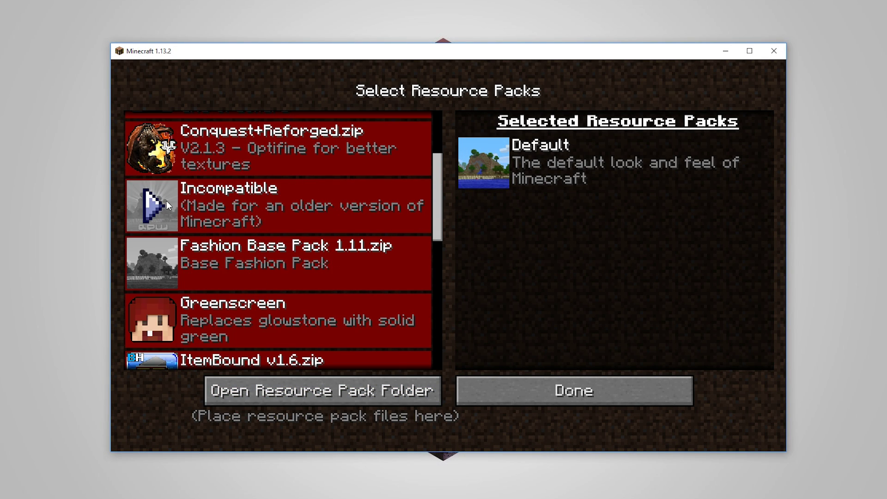
pyautogui.click(157, 205)
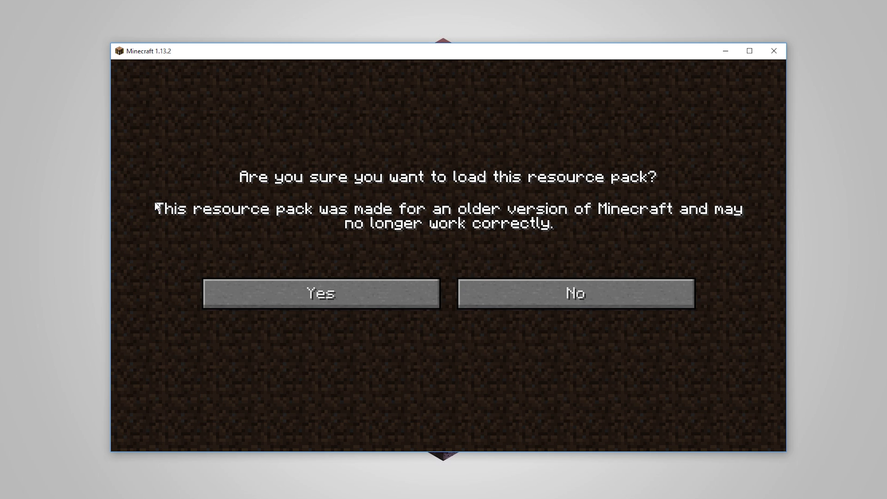
pyautogui.click(376, 293)
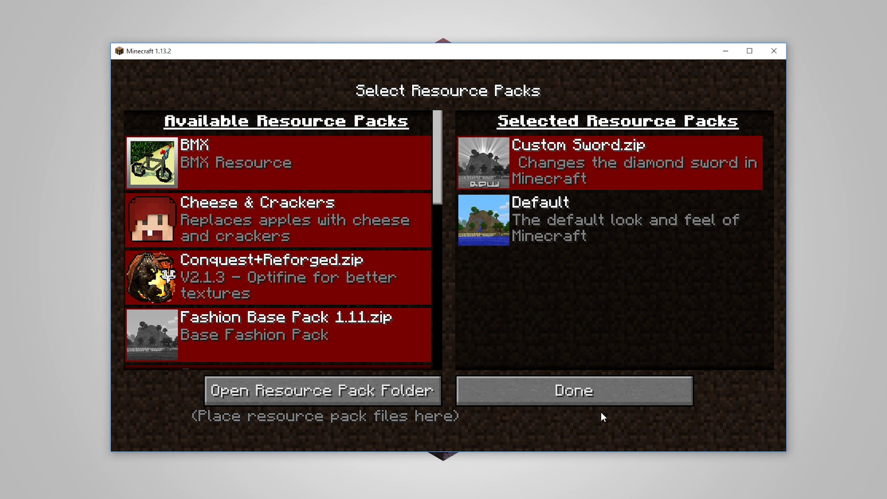
pyautogui.click(566, 392)
# - Create a new singleplayer world and bring up the creative inventory in it
pyautogui.click(479, 250)
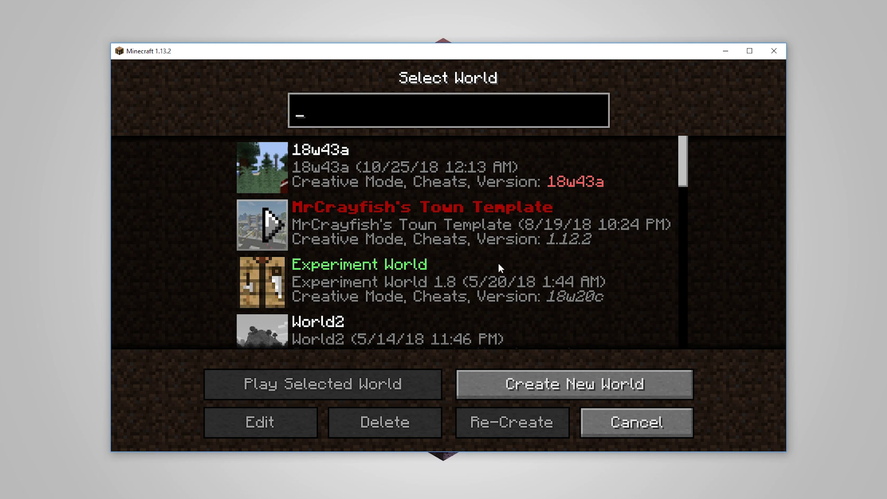
pyautogui.click(612, 388)
pyautogui.hotkey('ctrl', 'a')
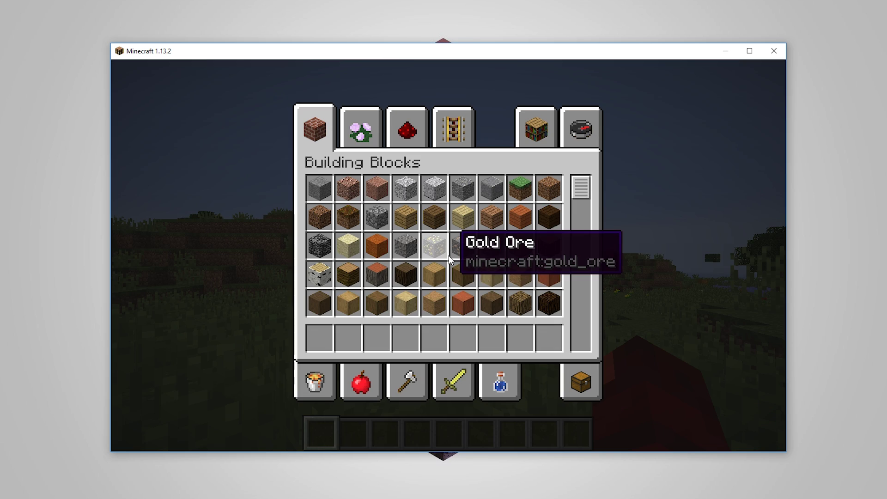
# - Put the diamond sword from the Combat category into the first hotbar slot and return to the game
pyautogui.click(454, 380)
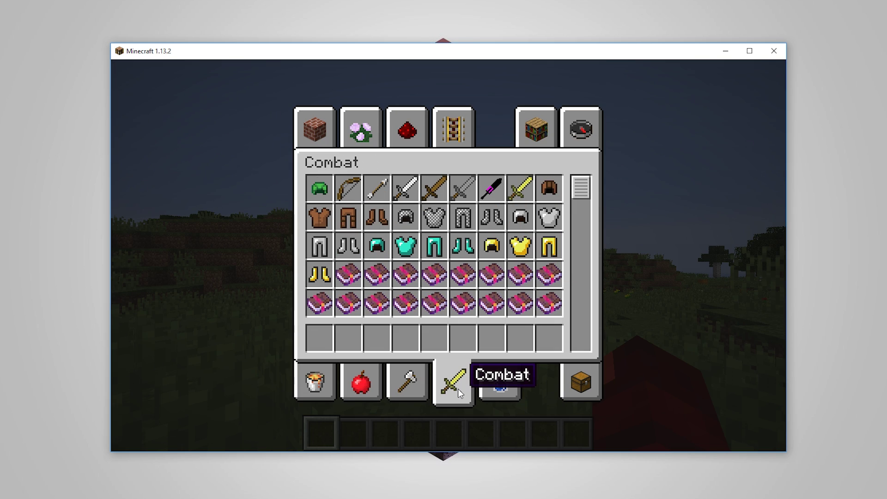
pyautogui.click(494, 191)
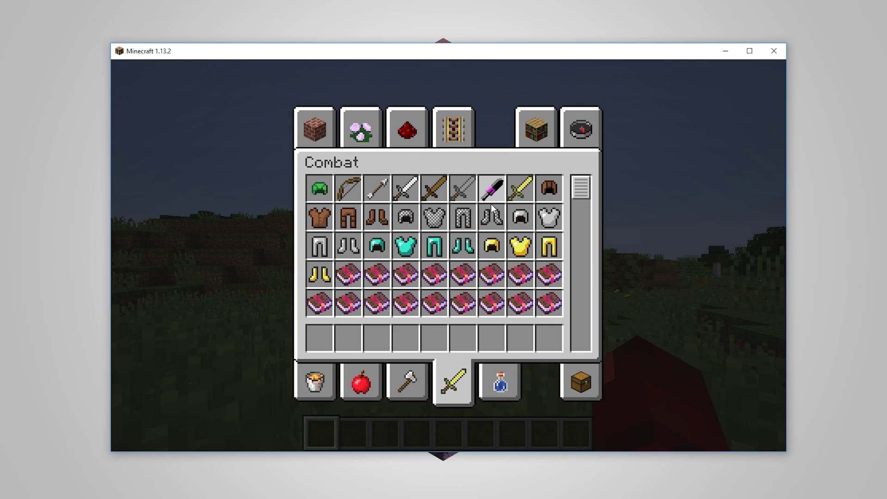
pyautogui.press('1')
pyautogui.press('e')
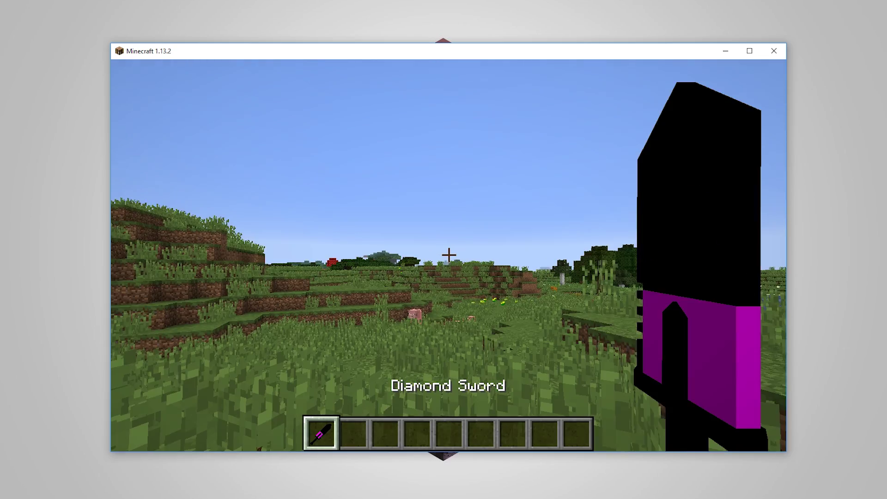
# - Inspect the diamond sword in the inventory and in hand, and switch back to Resource Pack Workbench
pyautogui.press('e')
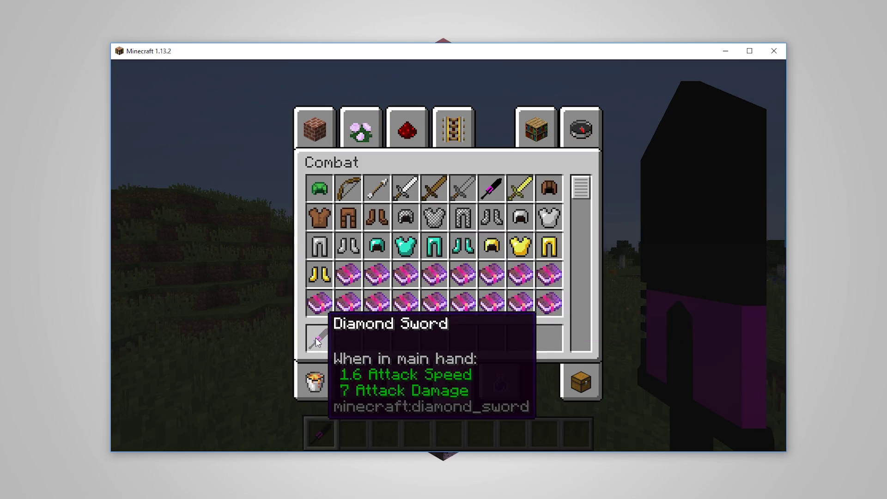
pyautogui.press('e')
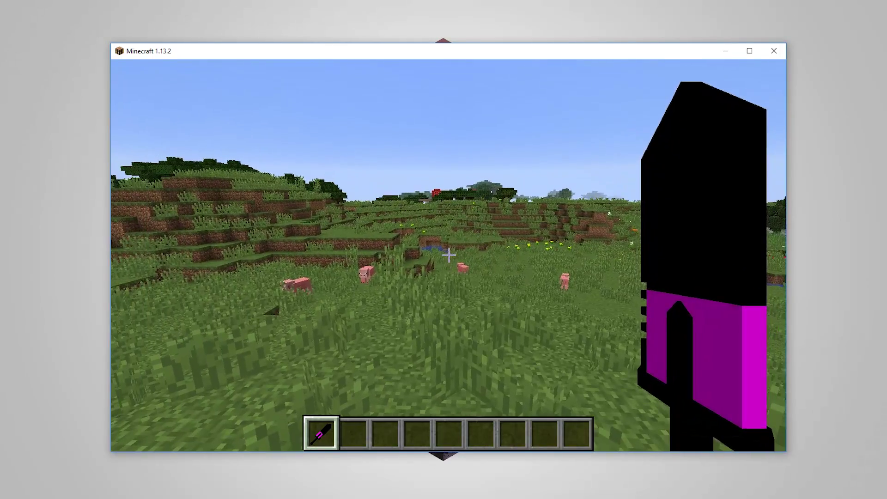
pyautogui.press('e')
pyautogui.hotkey('alt', 'Tab')
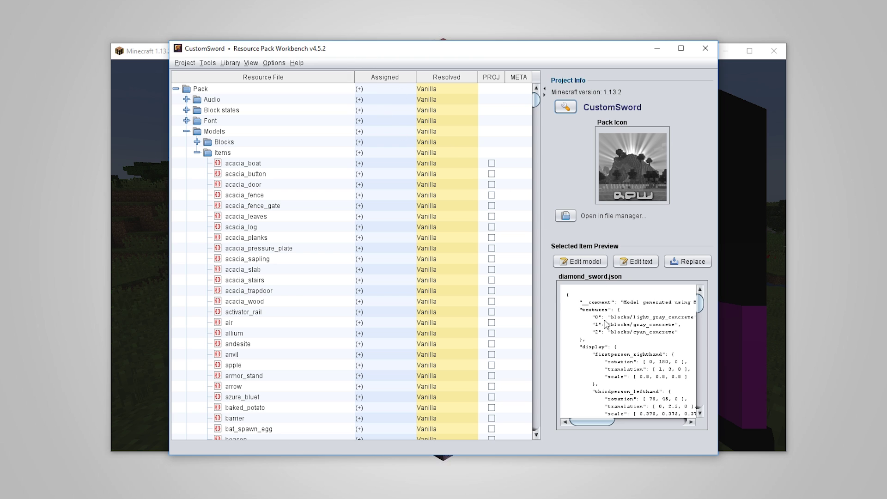
# - Open the diamond_sword.json model in Notepad++ and look over its texture paths and display settings
pyautogui.click(579, 263)
pyautogui.click(554, 279)
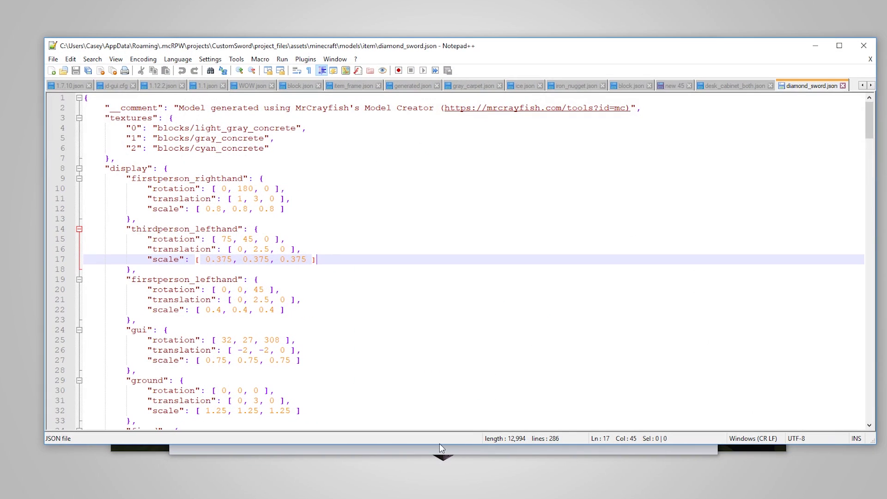
pyautogui.click(303, 158)
pyautogui.scroll(-12, 399, 227)
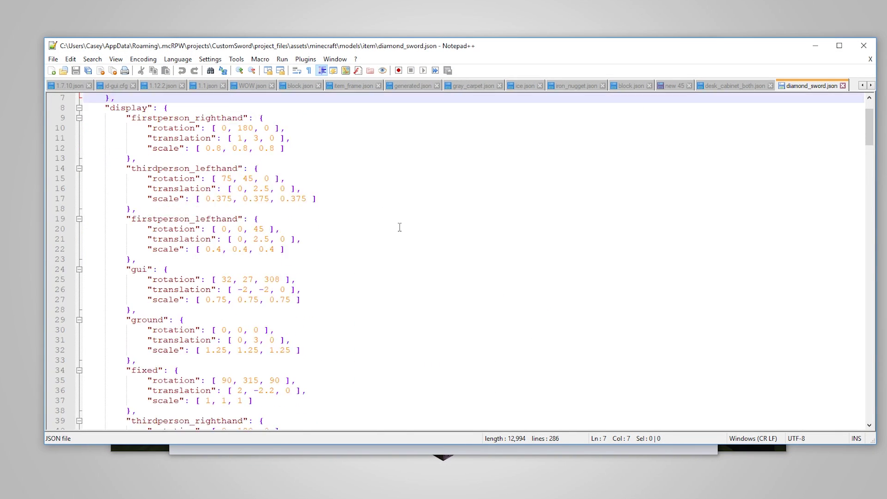
pyautogui.scroll(12, 388, 224)
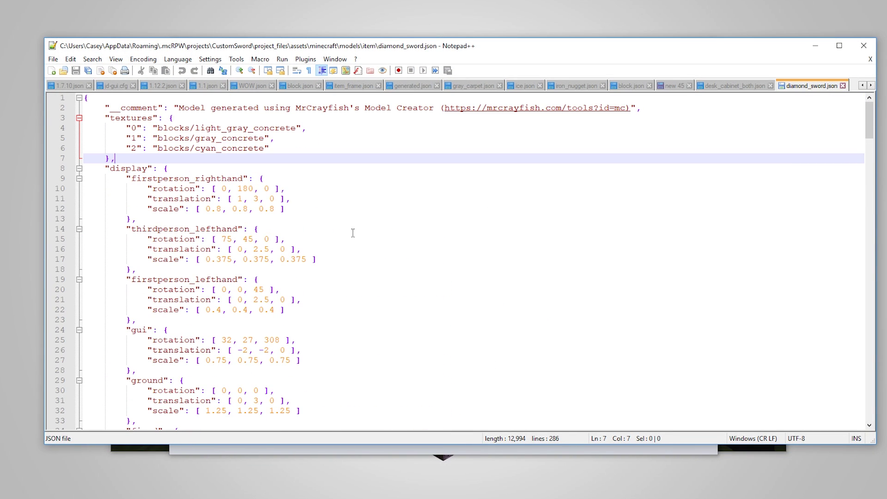
pyautogui.click(200, 189)
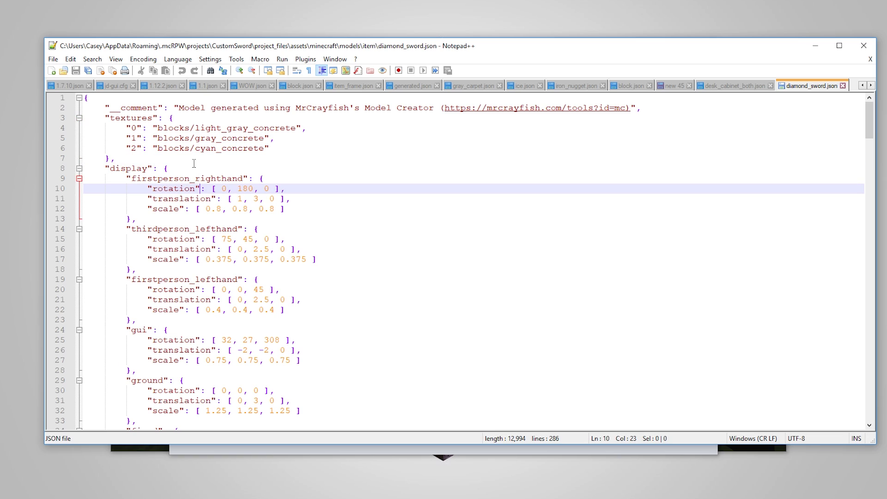
# - Change the folder in all three concrete texture paths to "block", save diamond_sword.json and minimize the editor
pyautogui.click(189, 127)
pyautogui.press('BackSpace')
pyautogui.click(192, 138)
pyautogui.press('BackSpace')
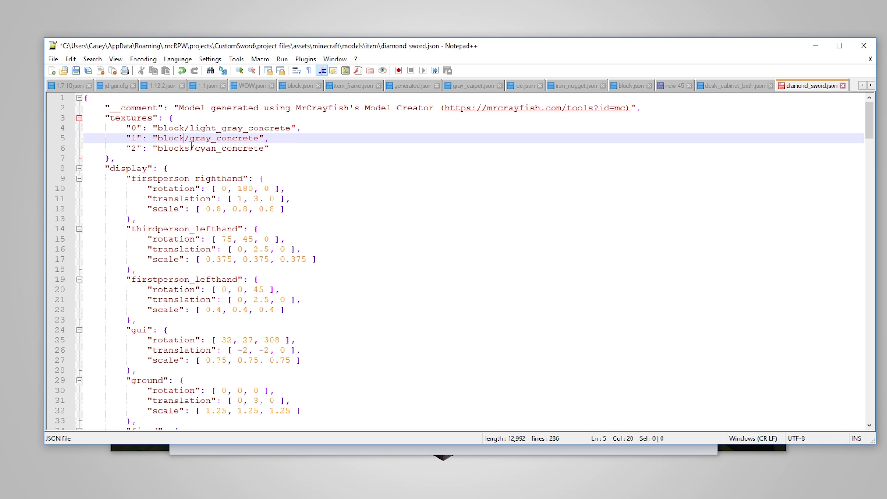
pyautogui.click(193, 148)
pyautogui.press('BackSpace')
pyautogui.press('End')
pyautogui.hotkey('ctrl', 's')
pyautogui.click(815, 46)
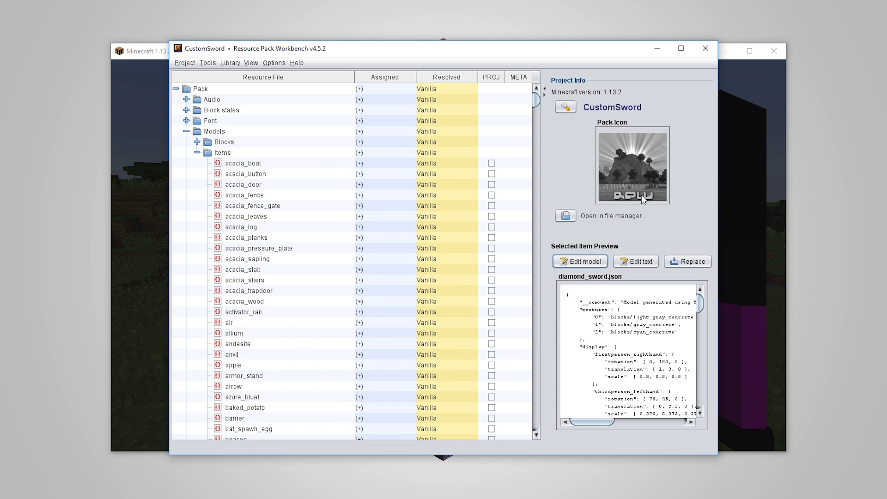
# - Export the project to Minecraft as the Custom Sword resource pack, overwriting the existing Custom Sword.zip
pyautogui.click(187, 64)
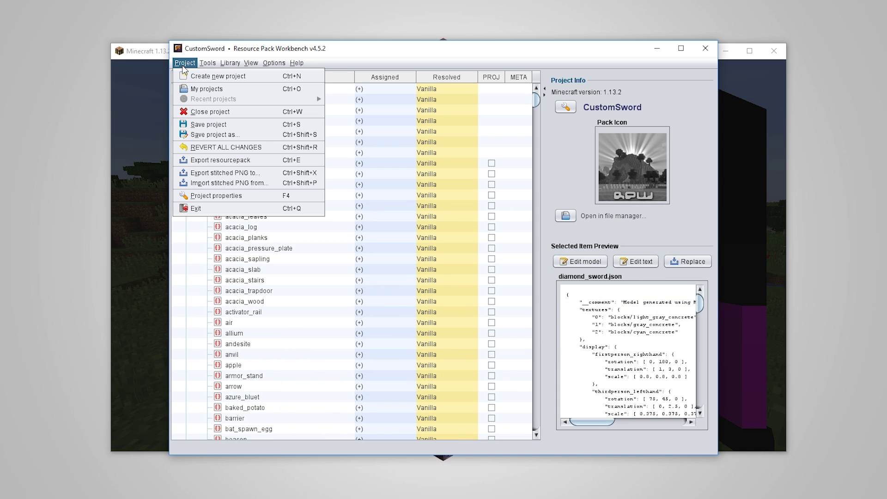
pyautogui.click(215, 161)
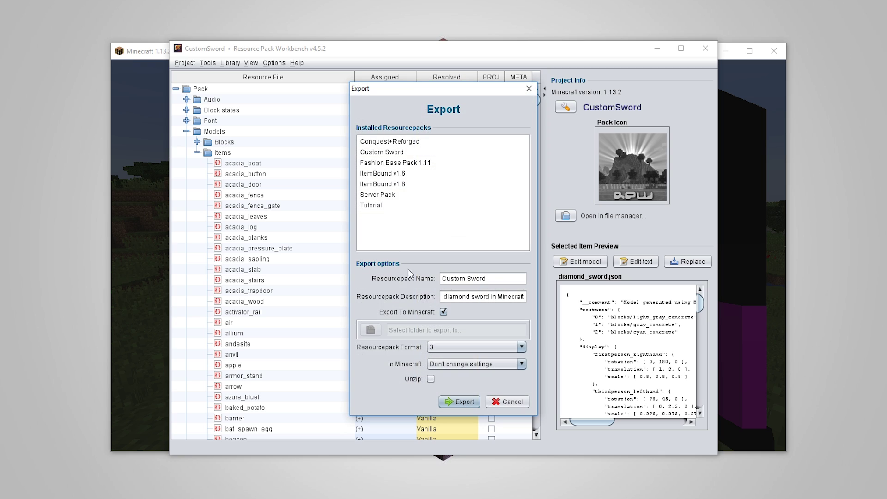
pyautogui.click(388, 153)
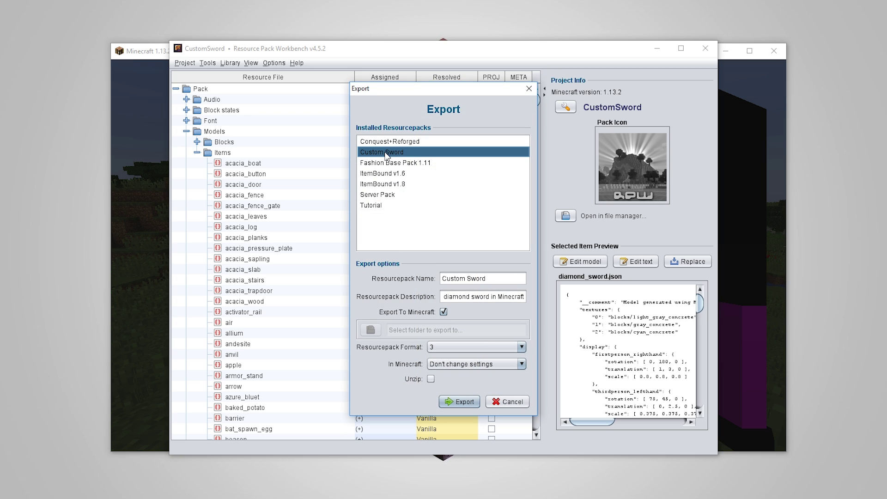
pyautogui.click(450, 400)
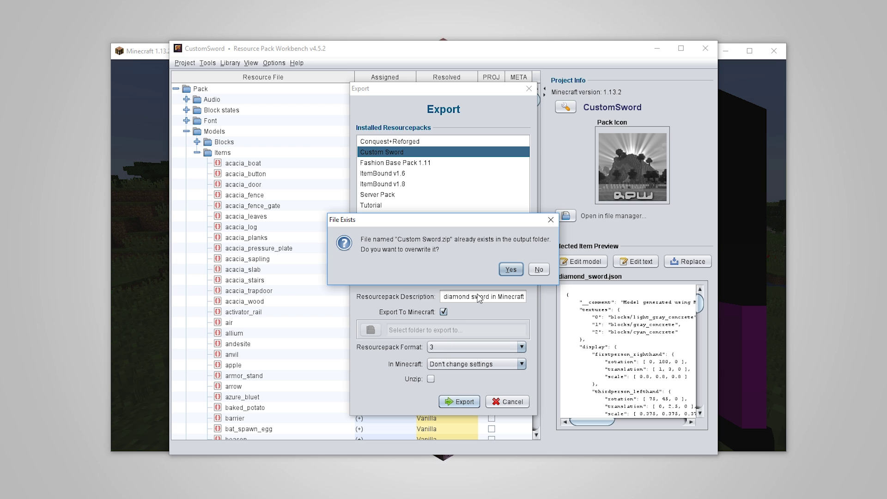
pyautogui.click(511, 269)
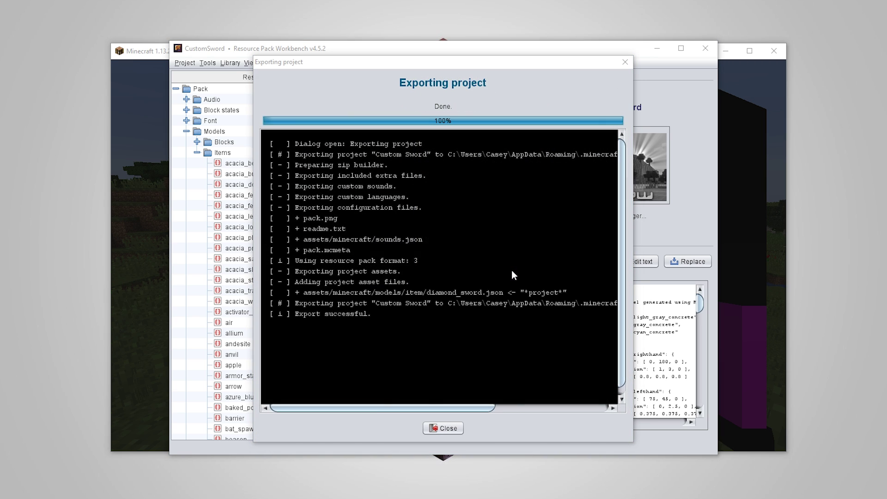
pyautogui.click(493, 267)
# - Switch to Minecraft 1.13.2 and remove Custom Sword.zip from the selected resource packs
pyautogui.click(761, 239)
pyautogui.press('Escape')
pyautogui.press('Escape')
pyautogui.click(380, 293)
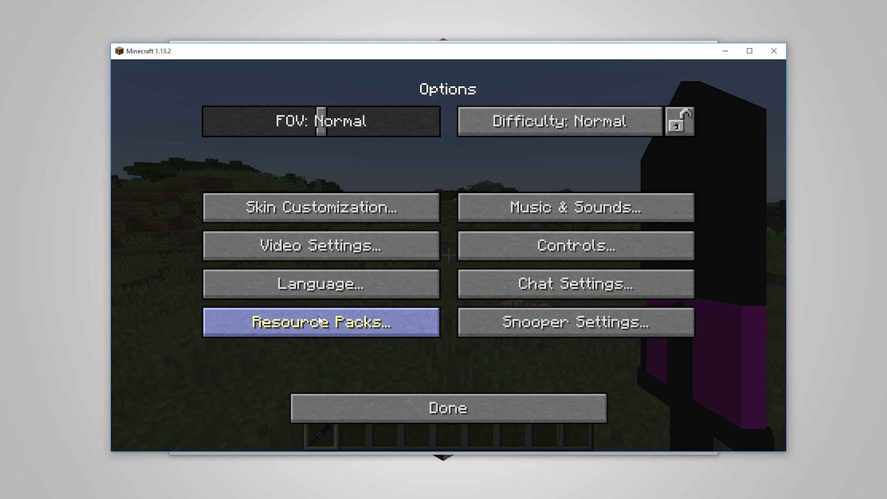
pyautogui.click(352, 322)
pyautogui.click(469, 161)
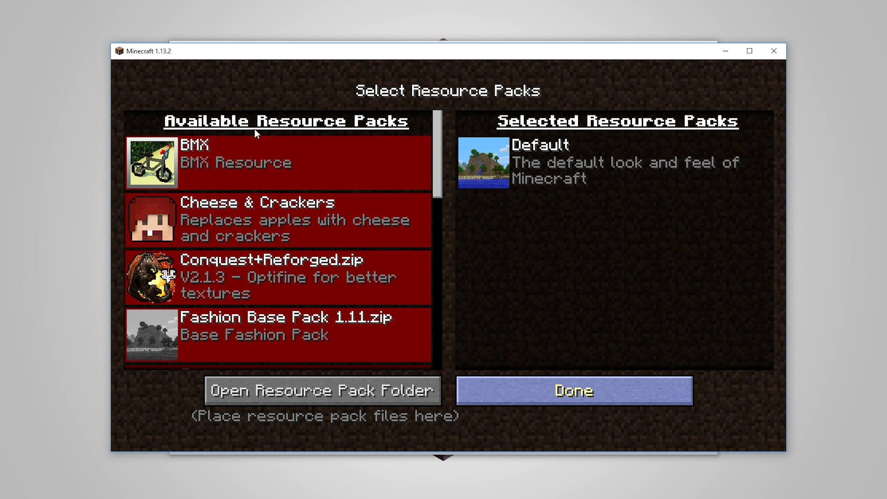
# - Enable the Custom Sword.zip resource pack again despite its older format and return to the game
pyautogui.moveTo(437, 141); pyautogui.dragTo(437, 168)
pyautogui.click(159, 254)
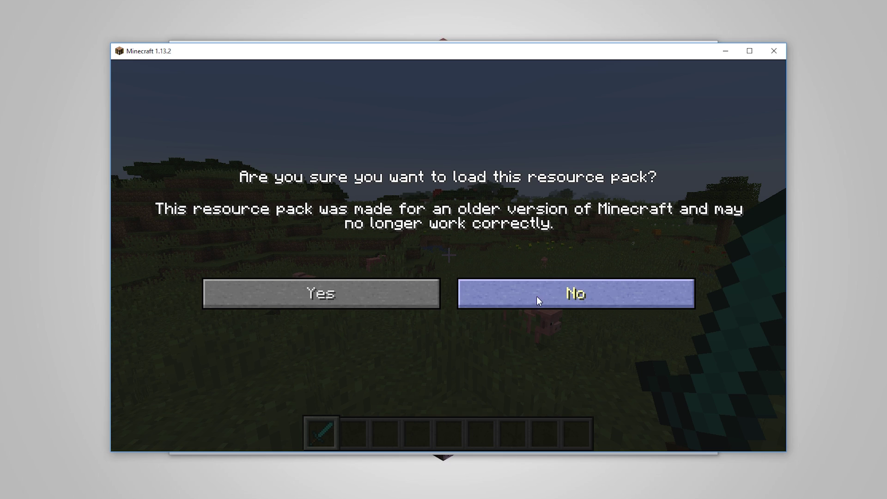
pyautogui.click(348, 295)
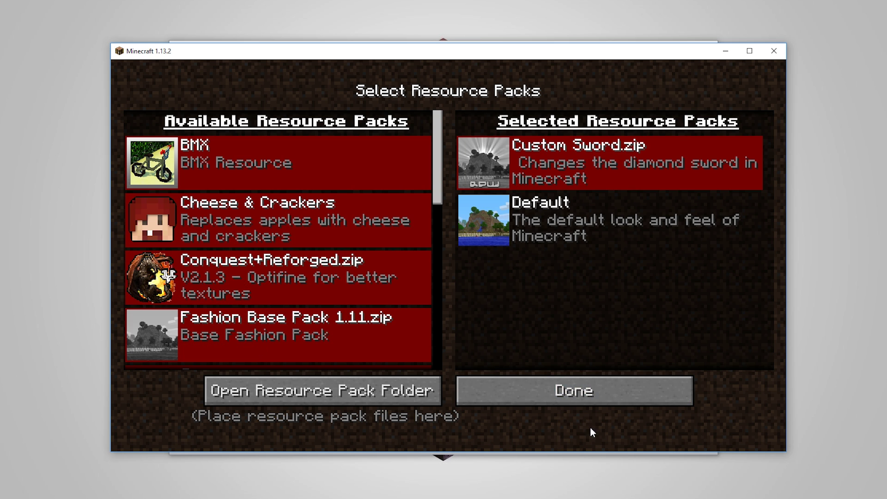
pyautogui.click(558, 398)
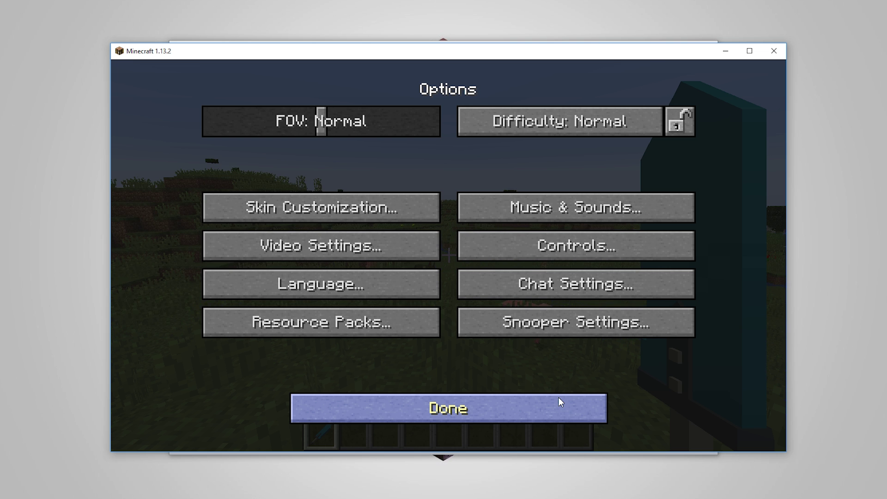
pyautogui.click(540, 398)
pyautogui.click(485, 180)
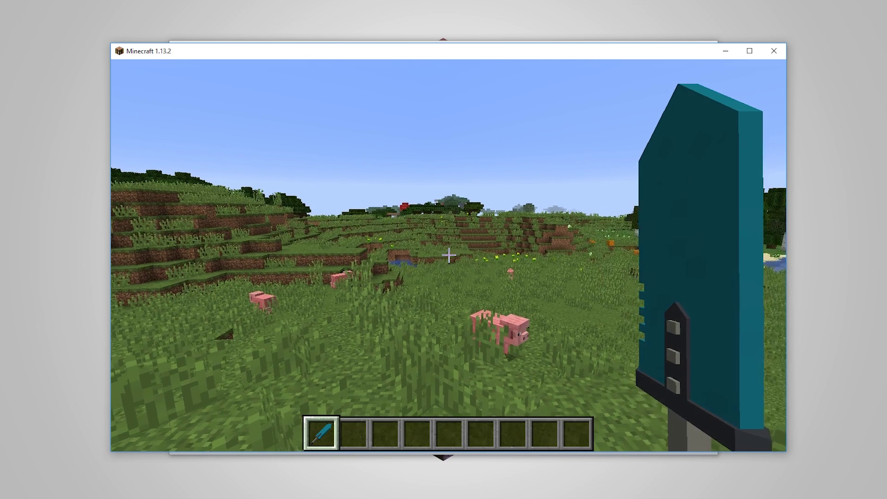
# - Examine the custom sword in first person and in front-facing third person while walking and swinging it
pyautogui.press('w')
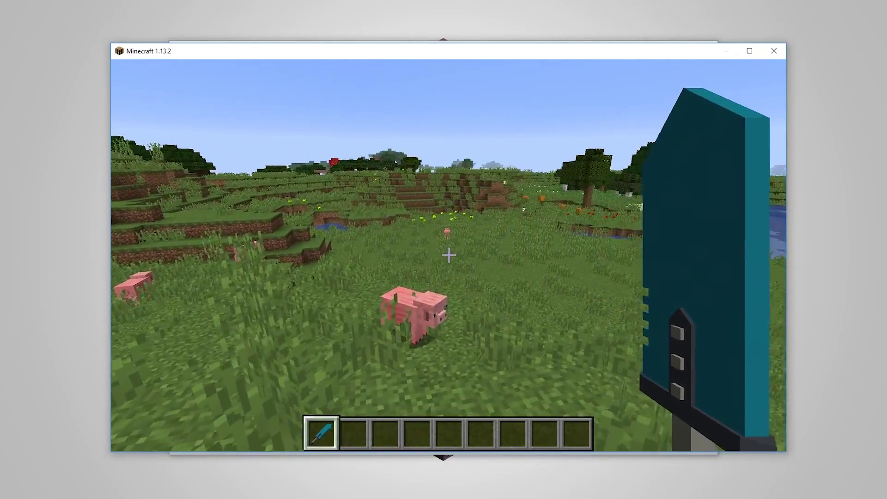
pyautogui.press('w')
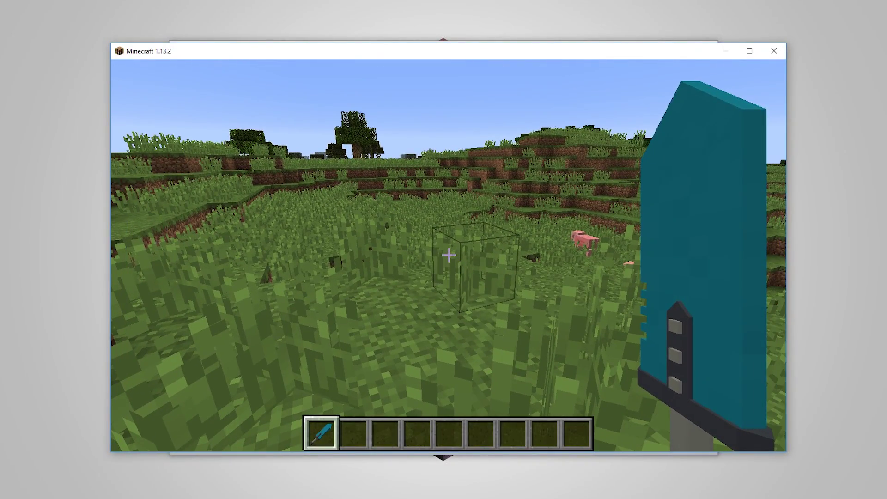
pyautogui.press('F5')
pyautogui.press('F5')
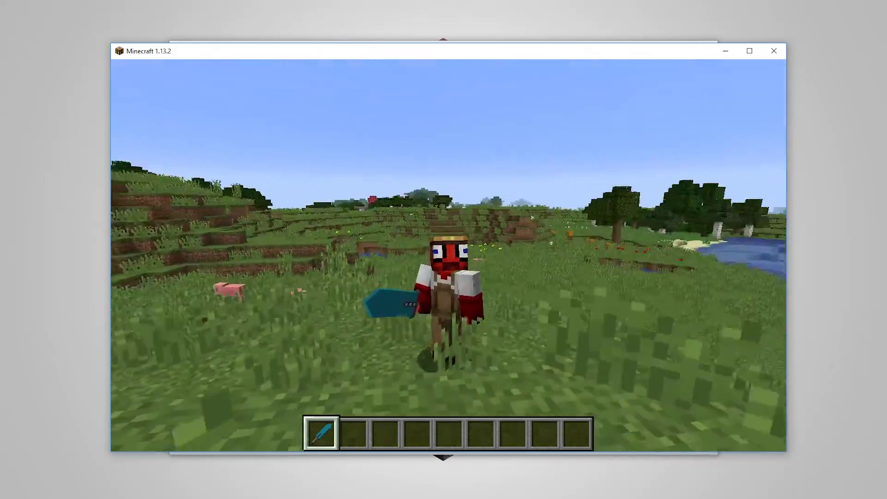
pyautogui.click(449, 255)
pyautogui.click(448, 256)
pyautogui.press('w')
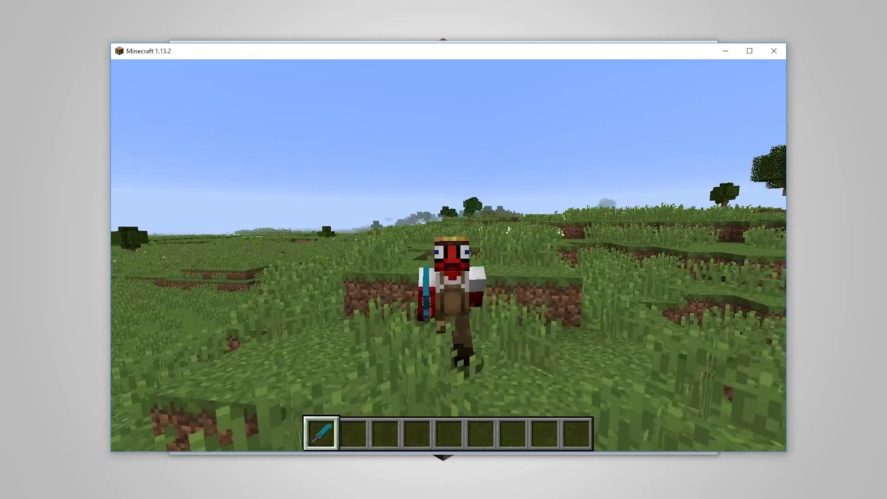
pyautogui.click(448, 255)
pyautogui.click(449, 255)
pyautogui.click(449, 255)
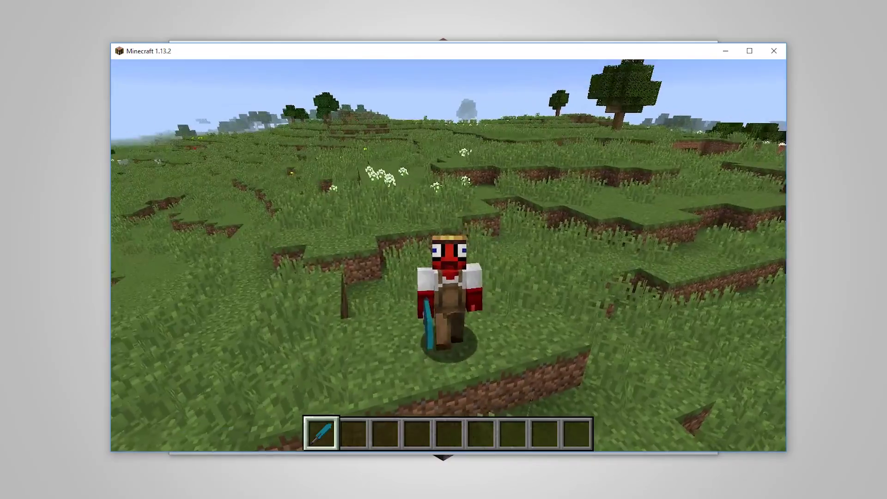
pyautogui.click(449, 255)
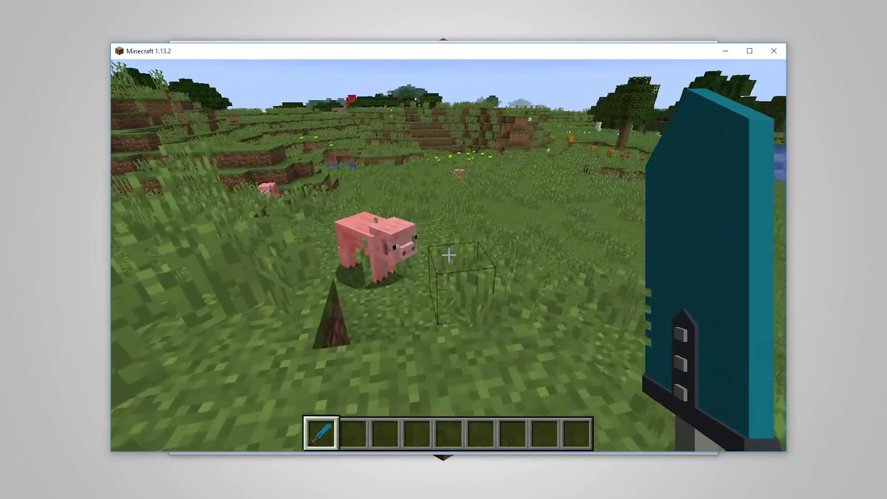
# - Chase and attack the nearby pigs with the custom sword and collect the dropped porkchops
pyautogui.press('w')
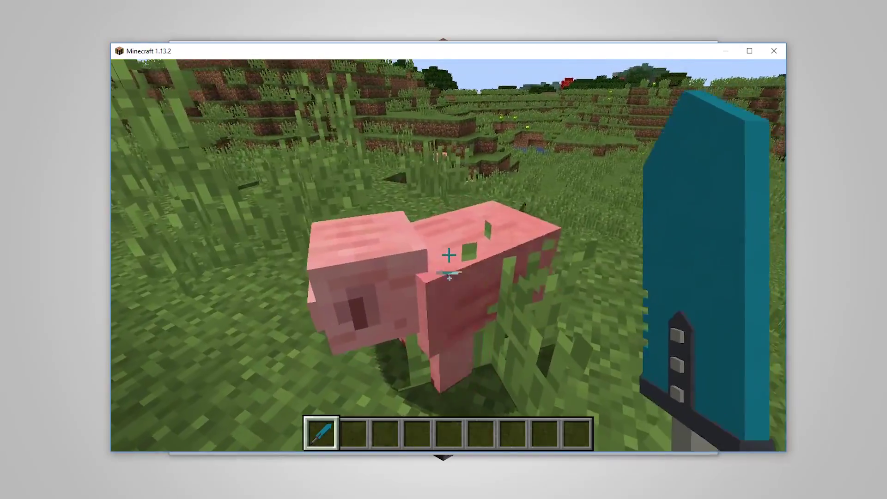
pyautogui.click(449, 254)
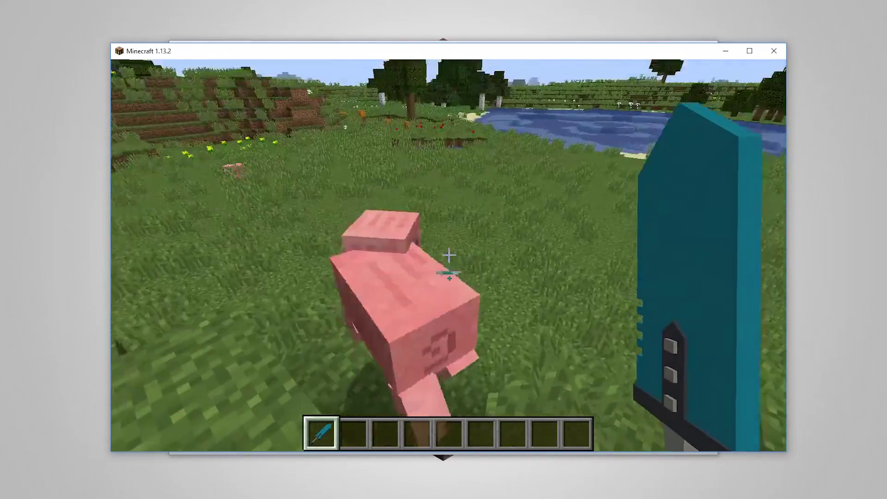
pyautogui.press('w')
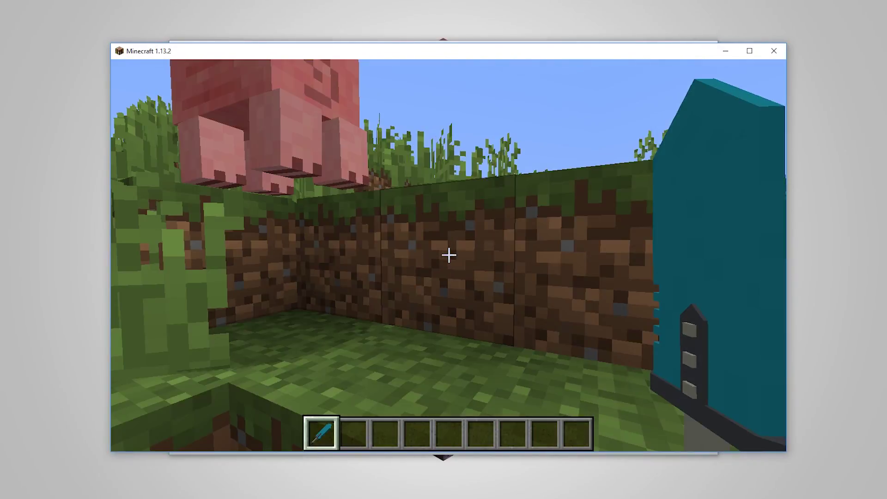
pyautogui.click(449, 255)
pyautogui.press('w')
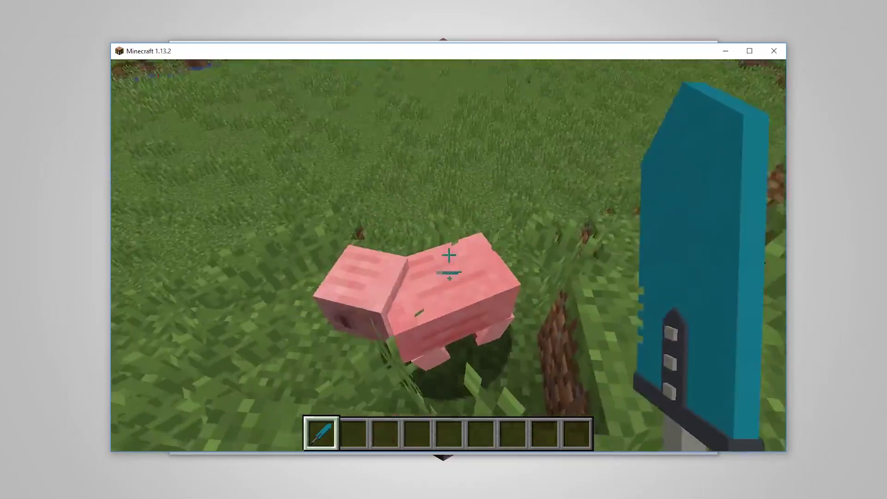
pyautogui.click(449, 255)
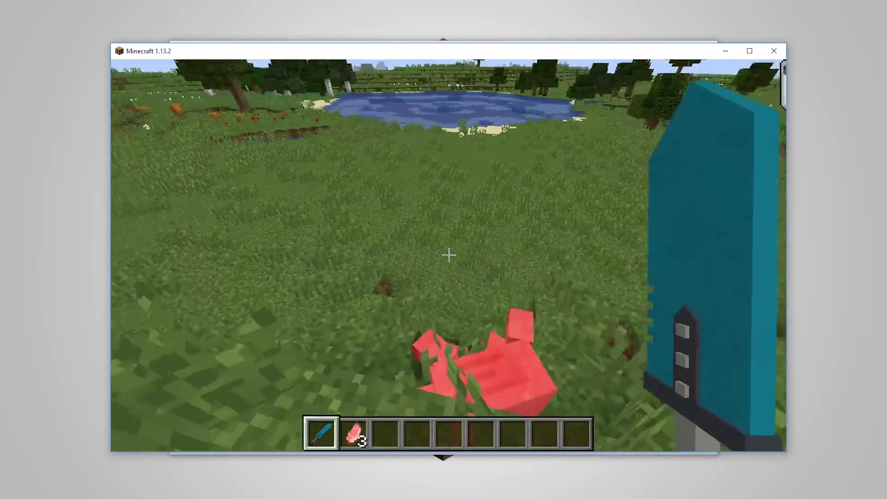
pyautogui.press('w')
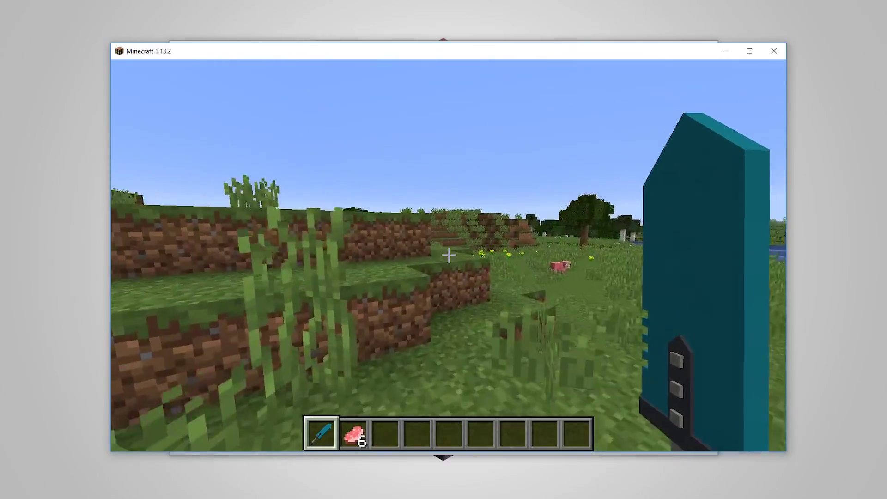
# - Check the sword's icon in the Combat category of the creative inventory, and view the character holding it from the front
pyautogui.press('w')
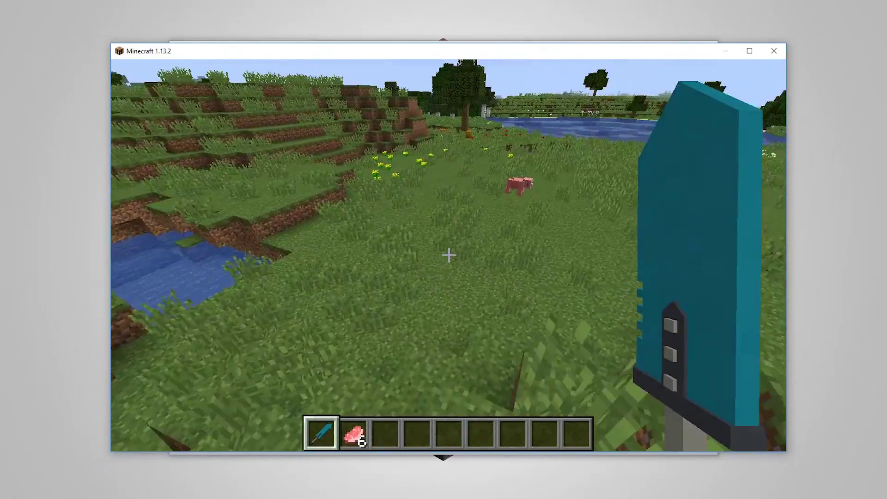
pyautogui.press('w')
pyautogui.press('e')
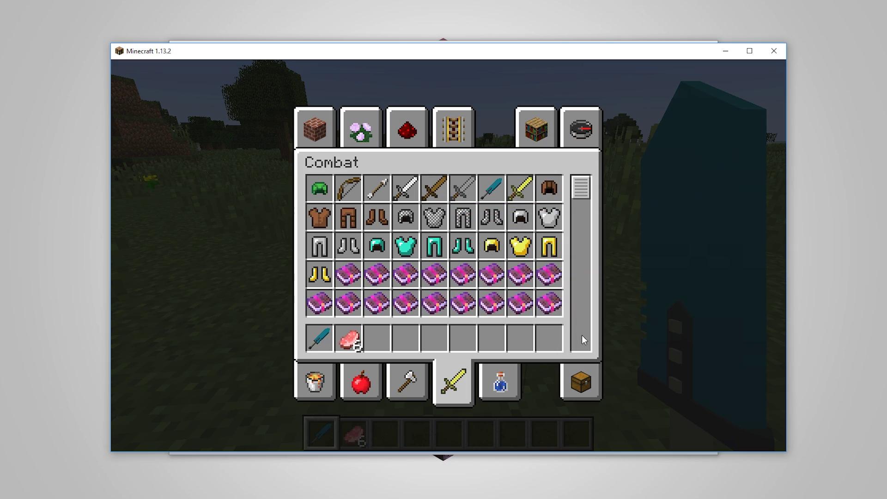
pyautogui.press('e')
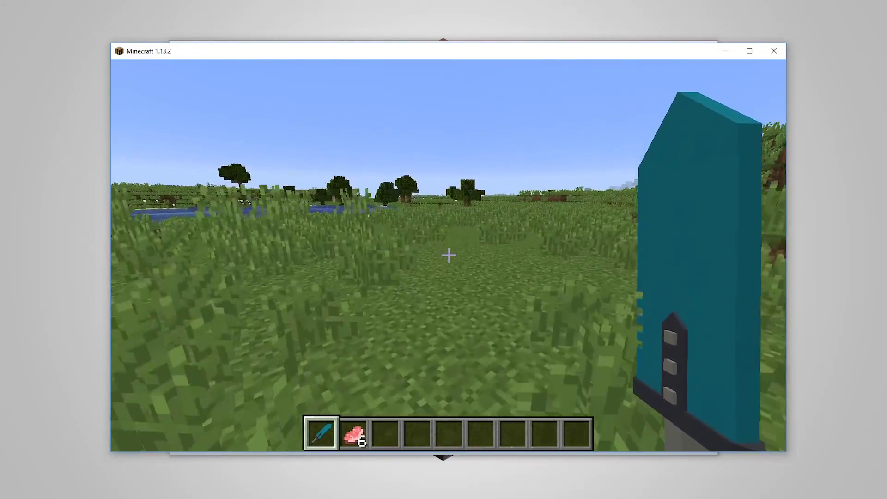
pyautogui.press('F5')
pyautogui.press('F5')
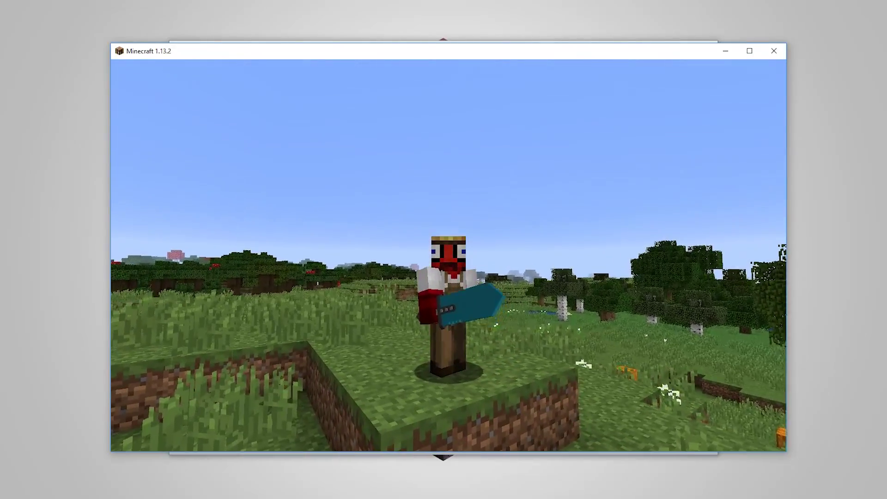